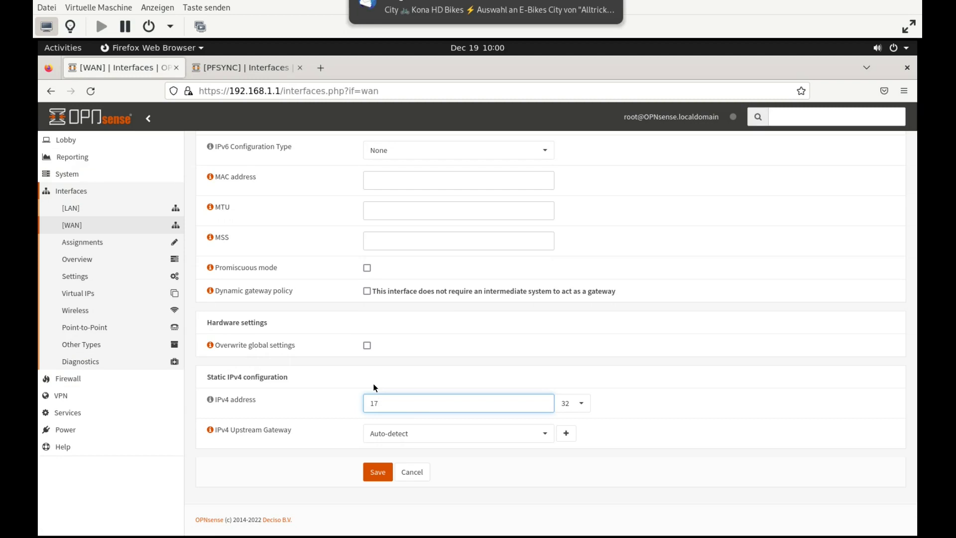
Set the WAN IPv4 address to 172.38.15.3 with a /29 prefix
type("8.")
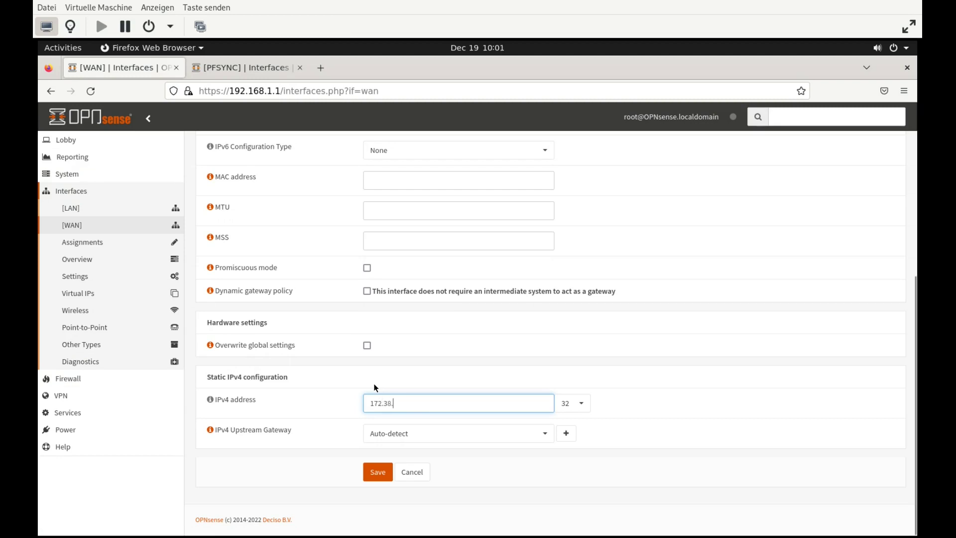
type("15.3")
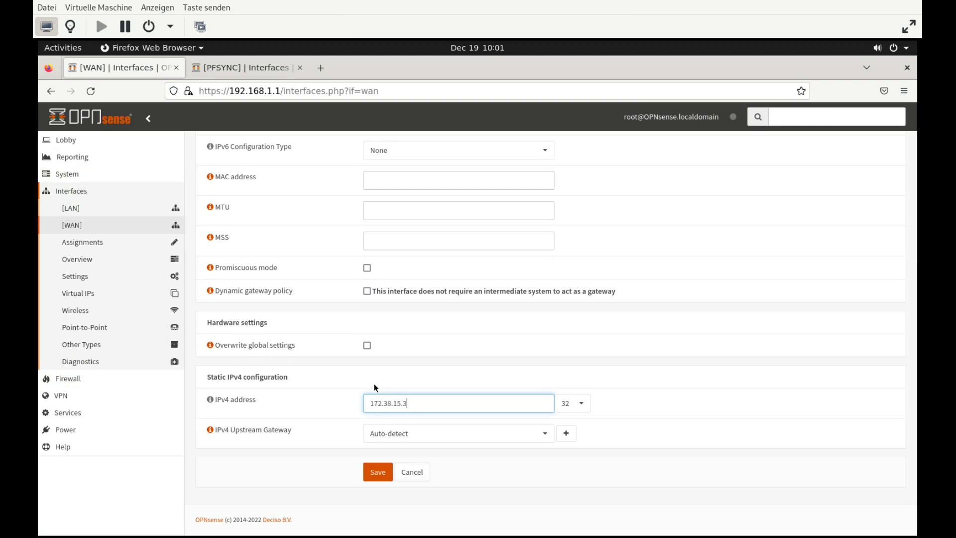
left_click(577, 404)
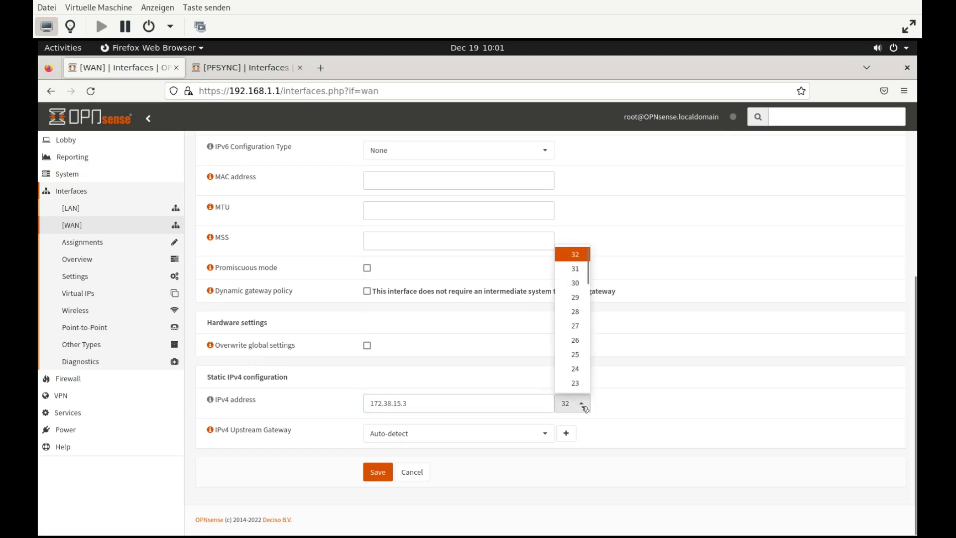
left_click(577, 298)
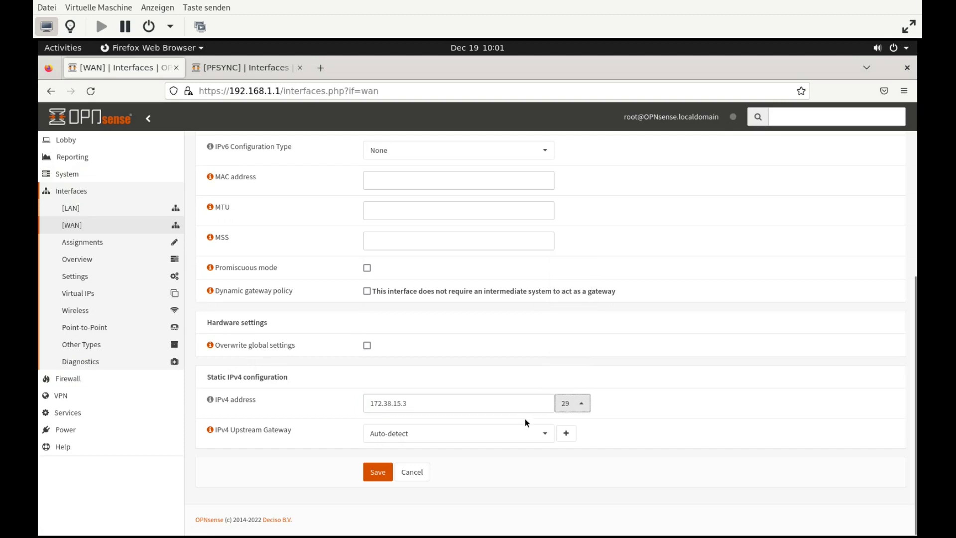
Create a new upstream gateway named WAN_GW at 172.38.15.1
left_click(576, 438)
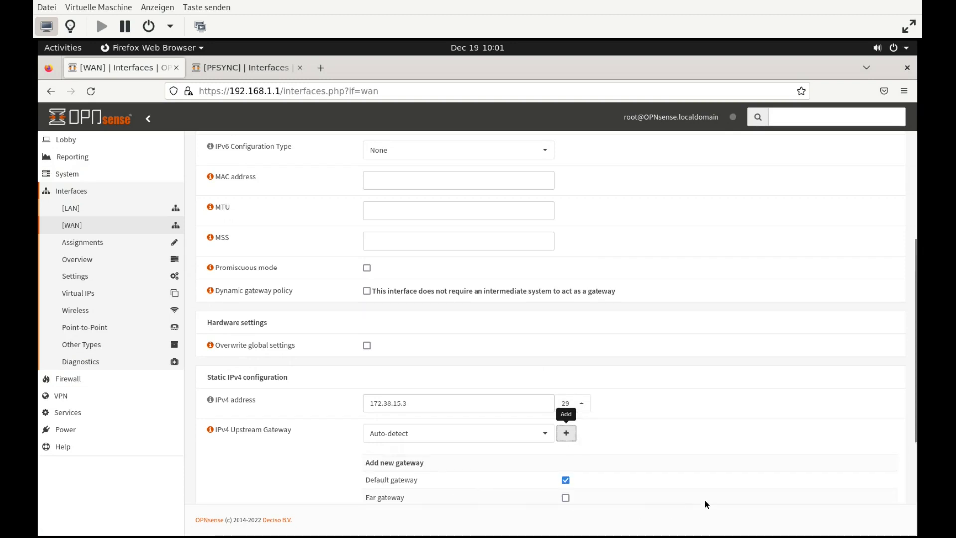
scroll(705, 500, "down", 4)
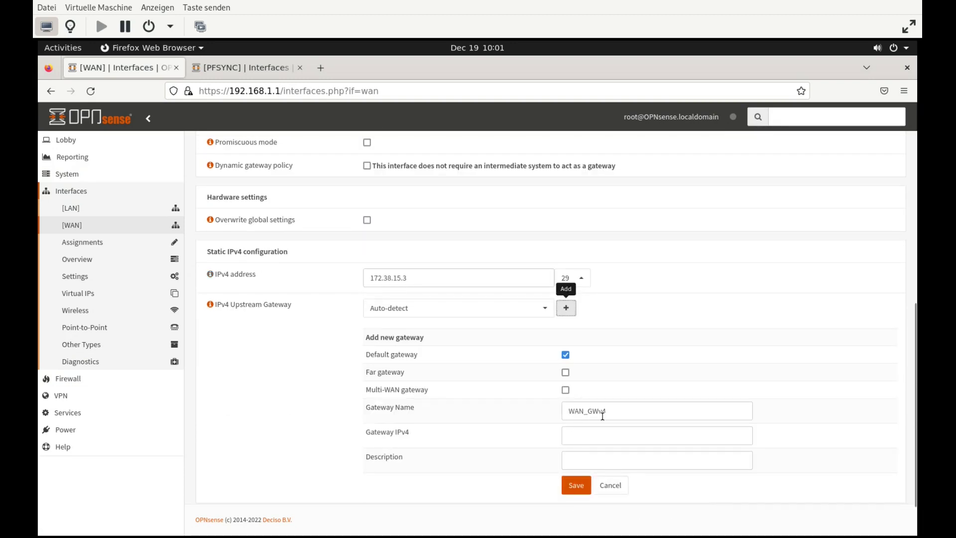
left_click(619, 410)
key("BackSpace")
key("BackSpace")
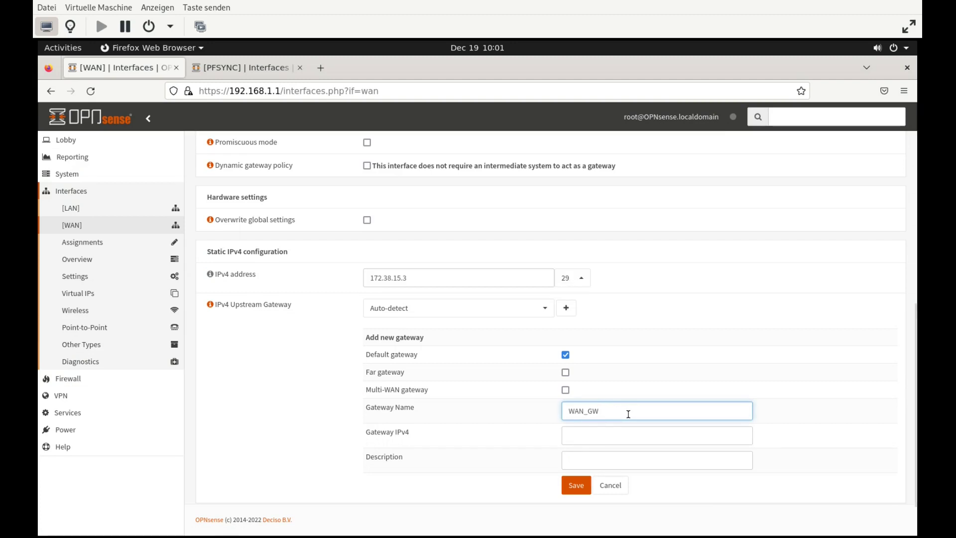
left_click(604, 433)
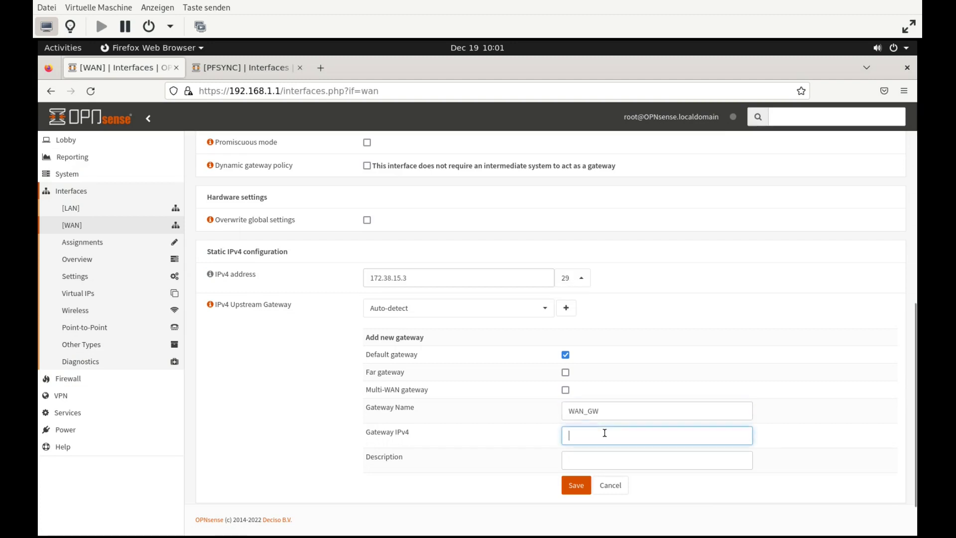
type("172.")
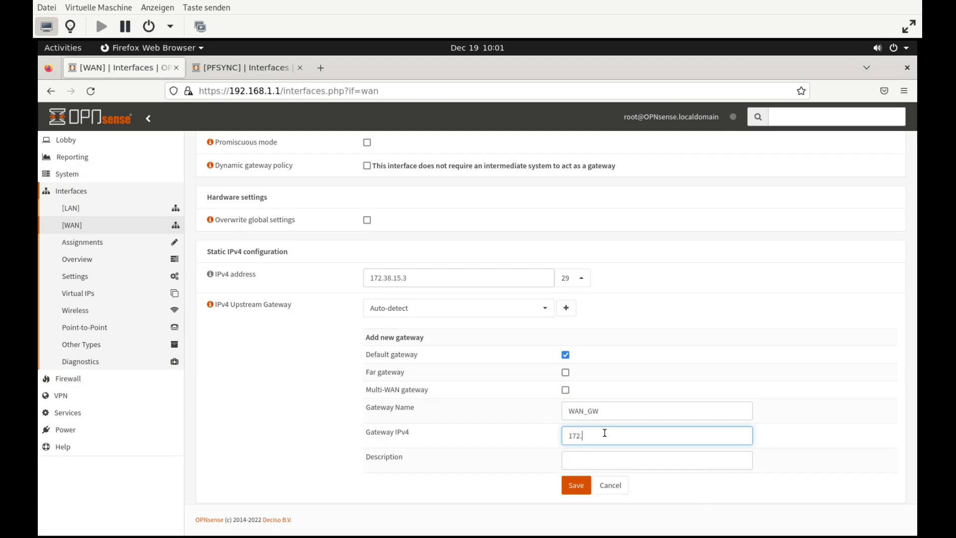
type("38.15.1")
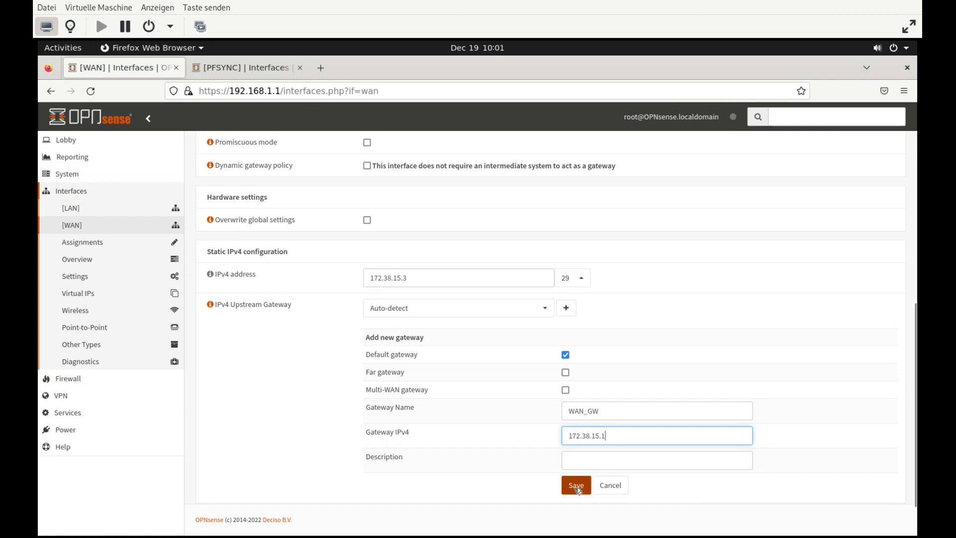
left_click(577, 488)
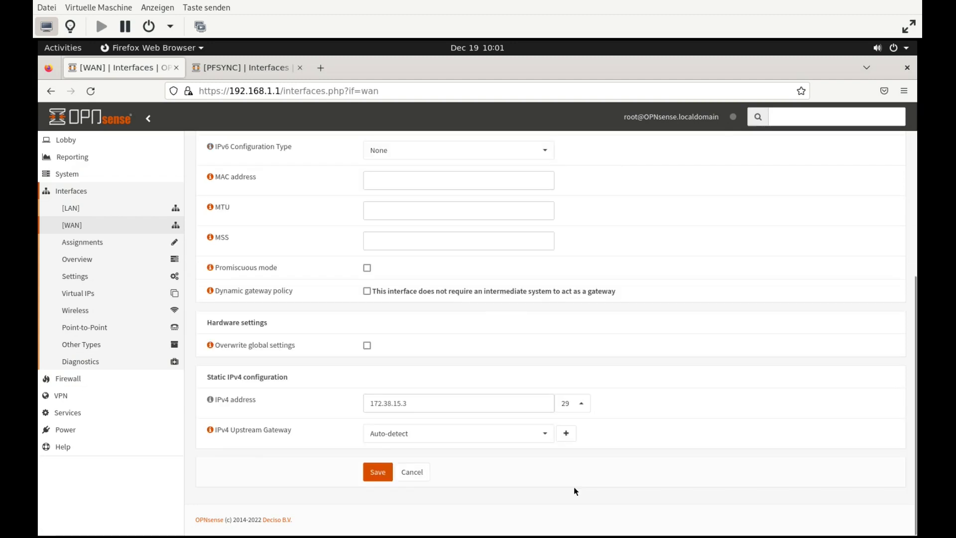
Select WAN_GW as the WAN upstream gateway and save the WAN interface
left_click(507, 438)
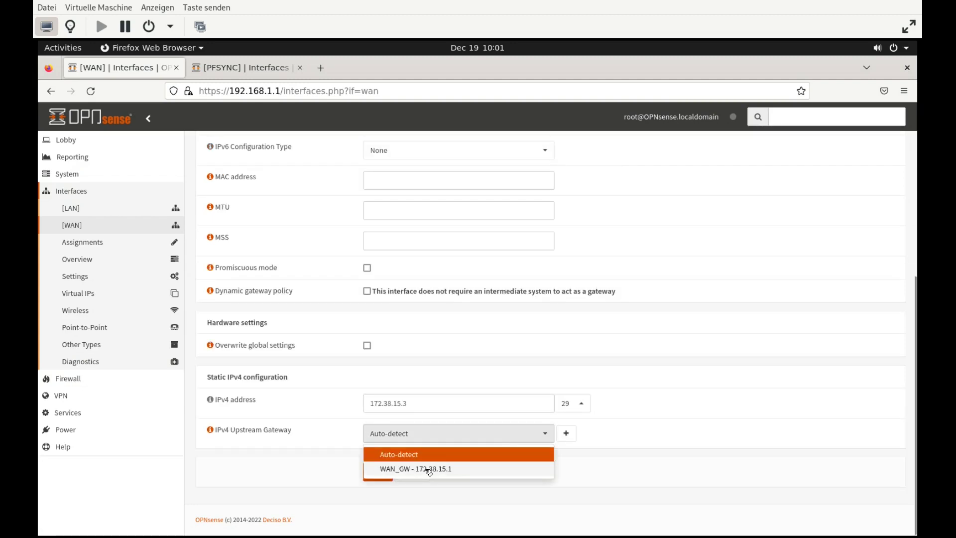
left_click(429, 470)
left_click(377, 476)
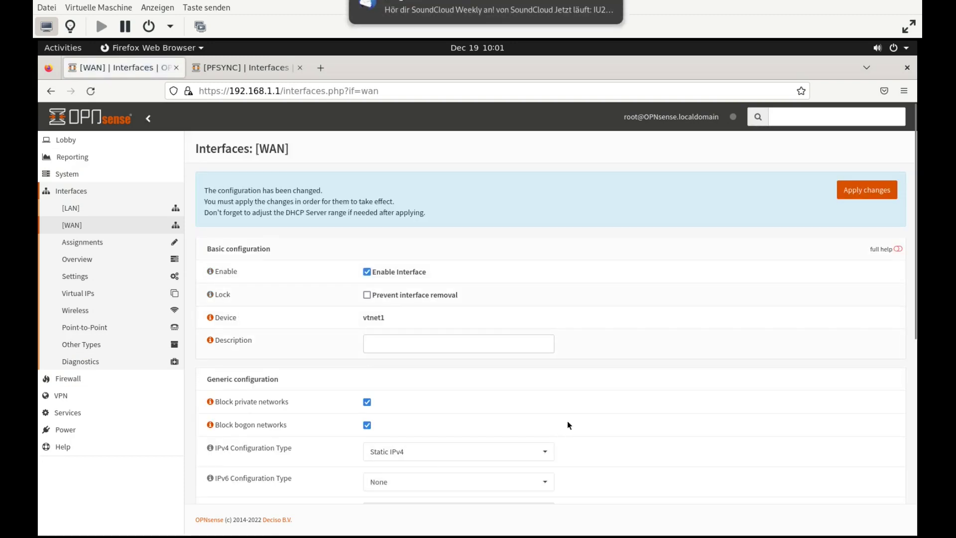
Apply the pending WAN changes, review outbound NAT rules, then go to the LAN interface settings
left_click(873, 196)
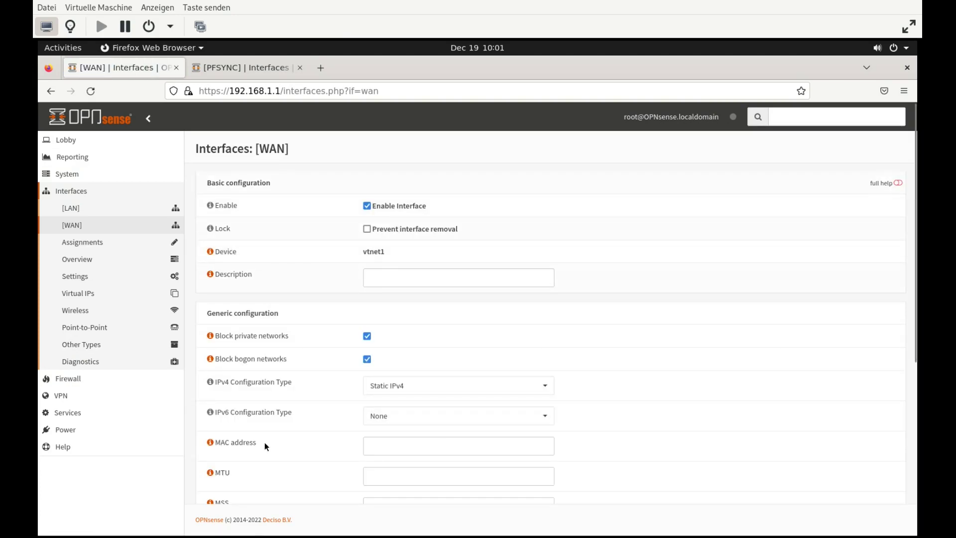
left_click(78, 383)
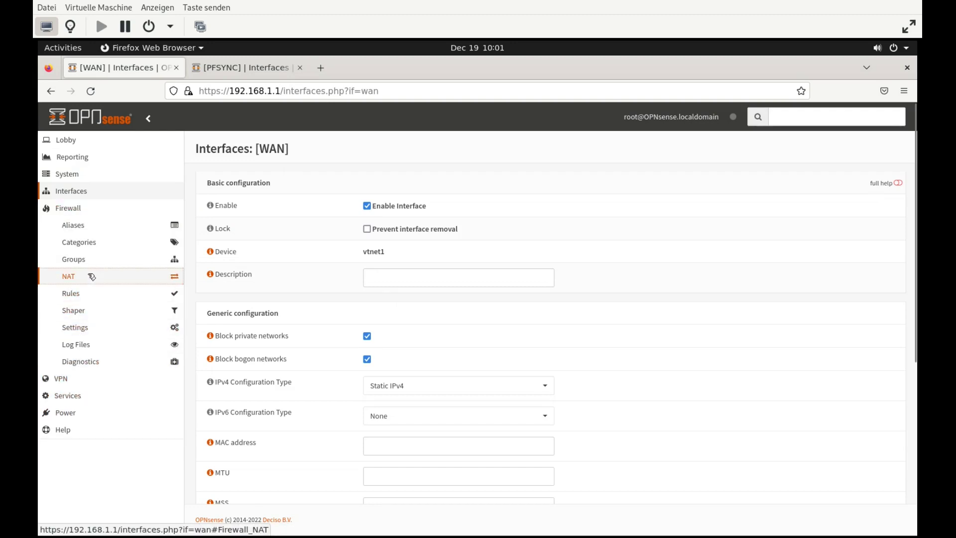
left_click(92, 277)
left_click(114, 326)
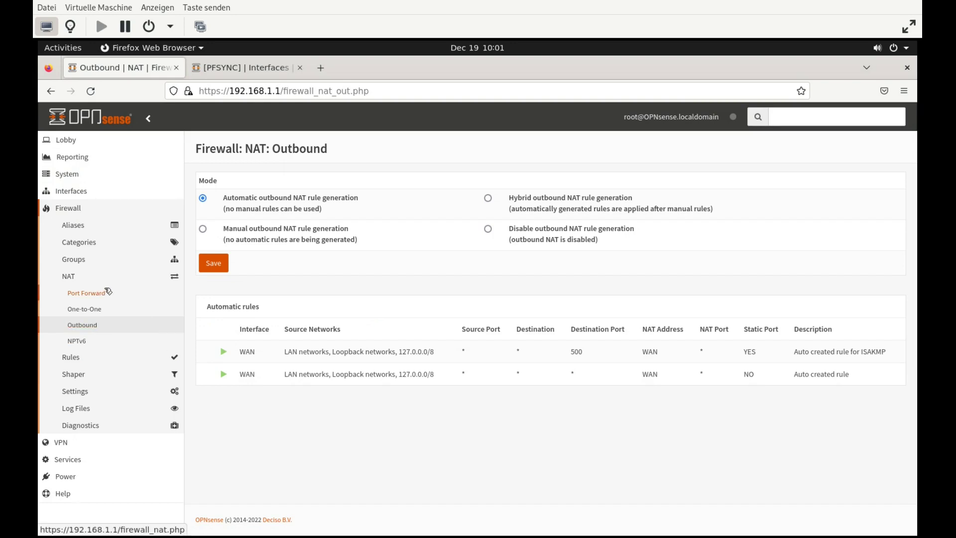
left_click(85, 193)
left_click(90, 212)
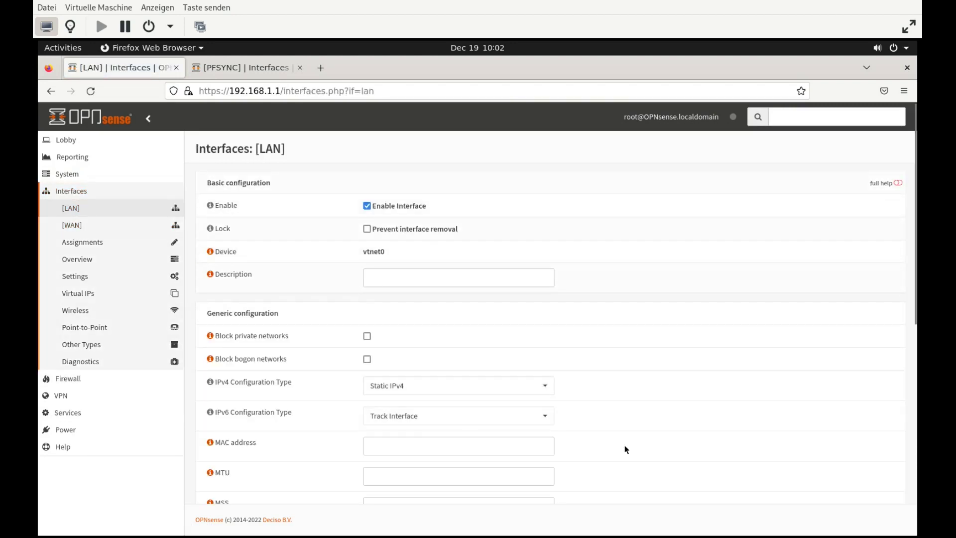
Change the LAN static IPv4 address to 192.168.1.10/24 and save it
scroll(627, 449, "down", 3)
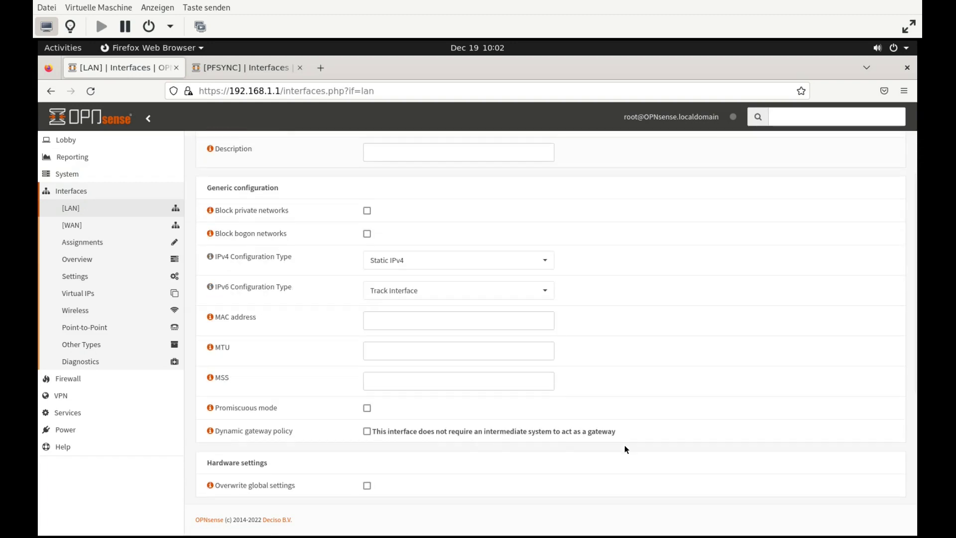
scroll(627, 449, "down", 3)
left_click(453, 419)
type("0")
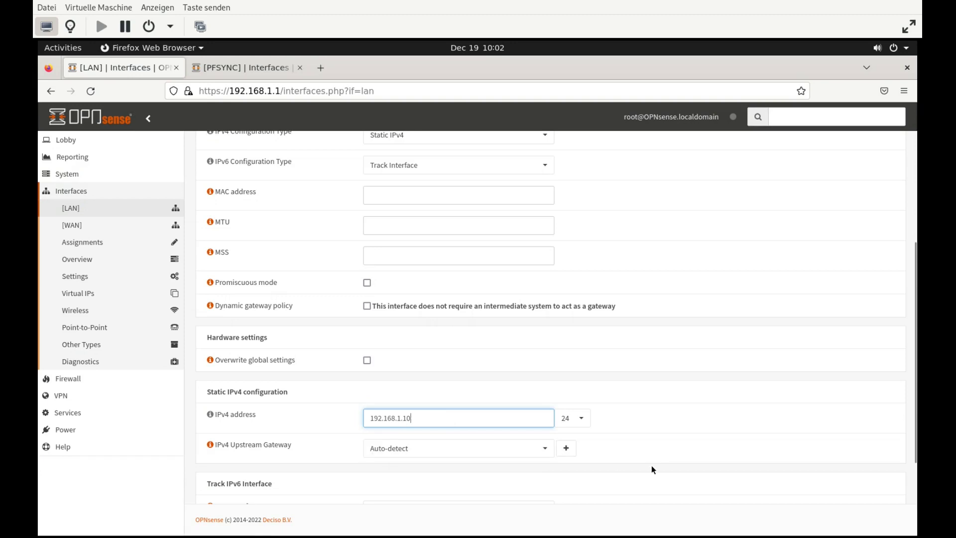
scroll(651, 465, "down", 3)
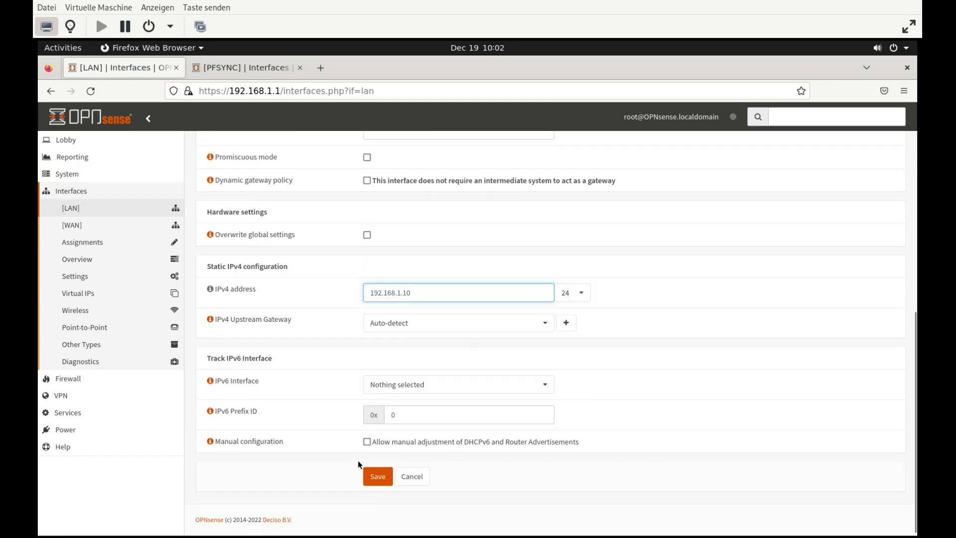
left_click(388, 483)
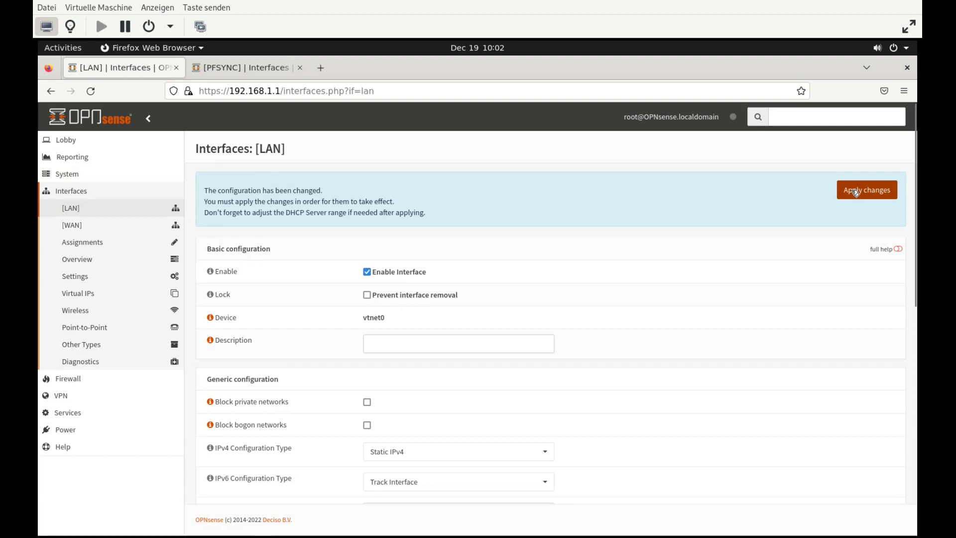
left_click(282, 92)
key("shift+Home")
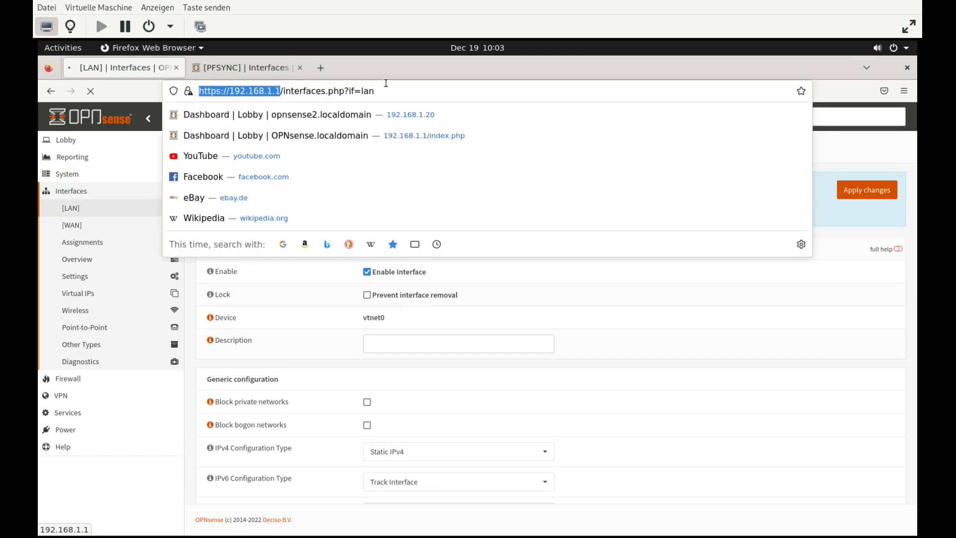
key("shift+End")
key("BackSpace")
type("0")
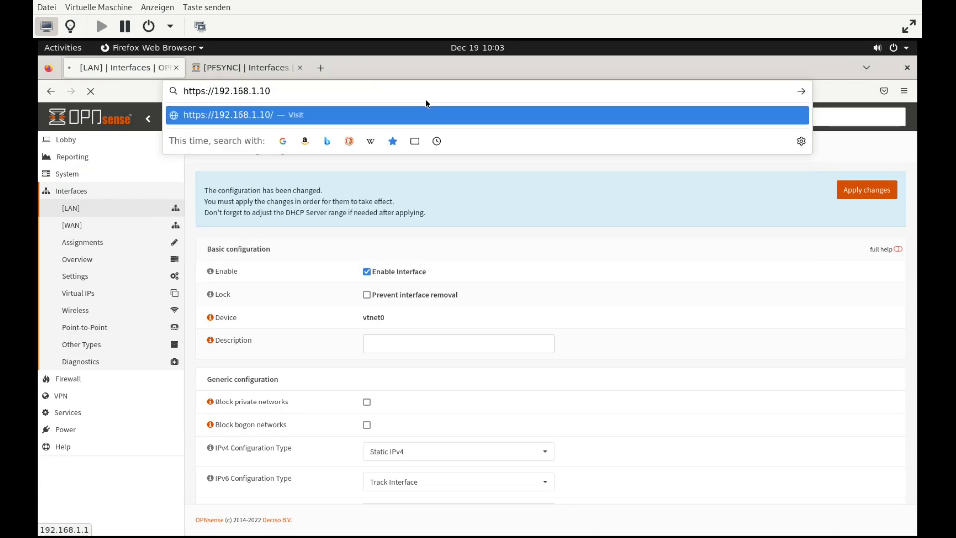
key("Return")
left_click(645, 368)
scroll(487, 494, "down", 2)
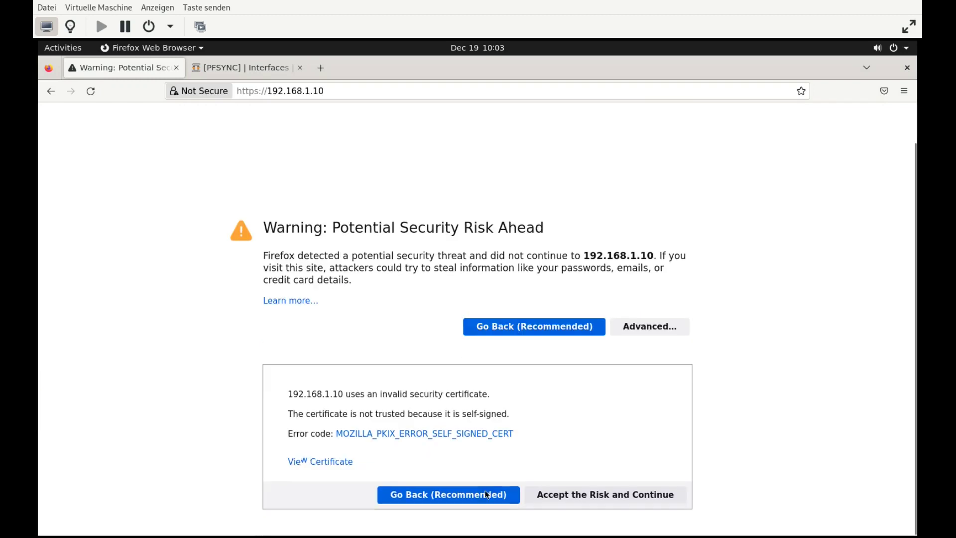
left_click(561, 497)
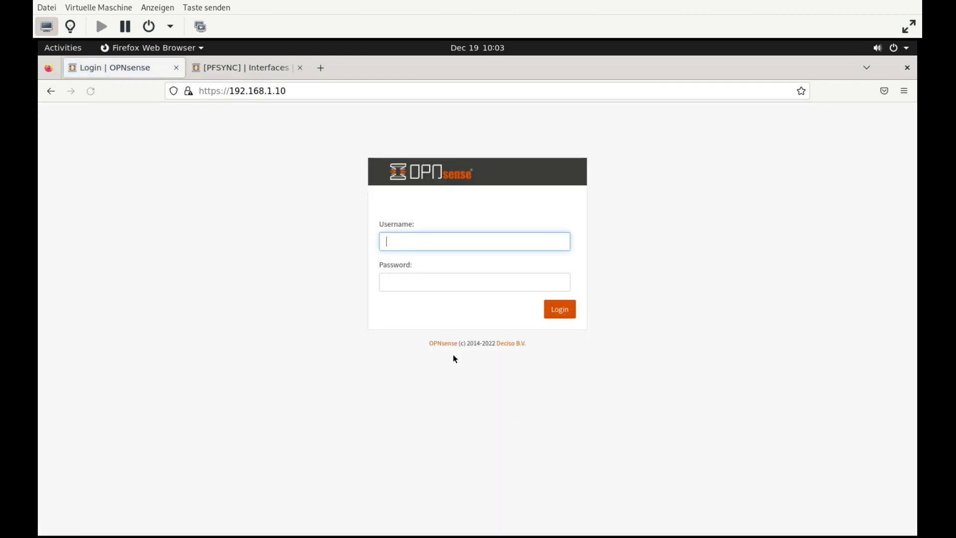
Log in as root with the admin password
type("root")
key("Tab")
type("********")
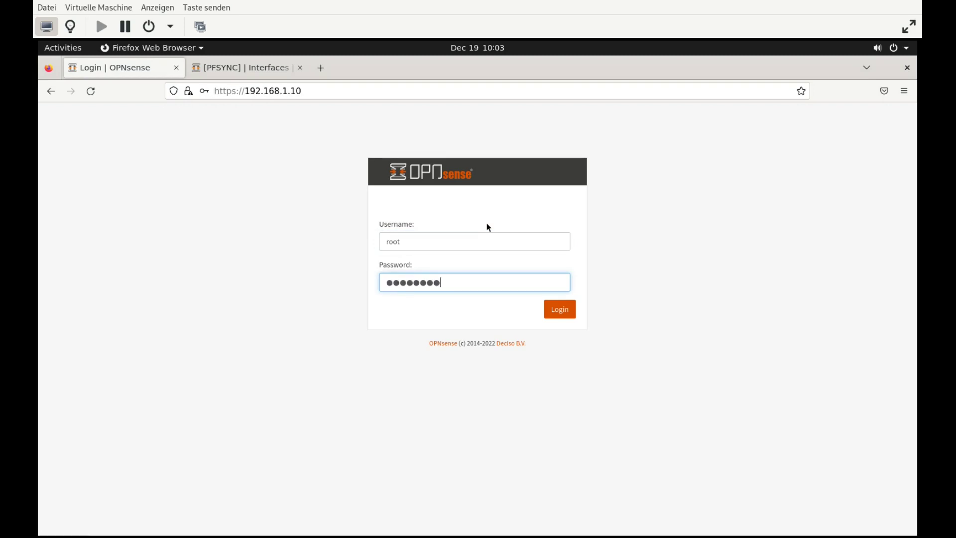
key("Return")
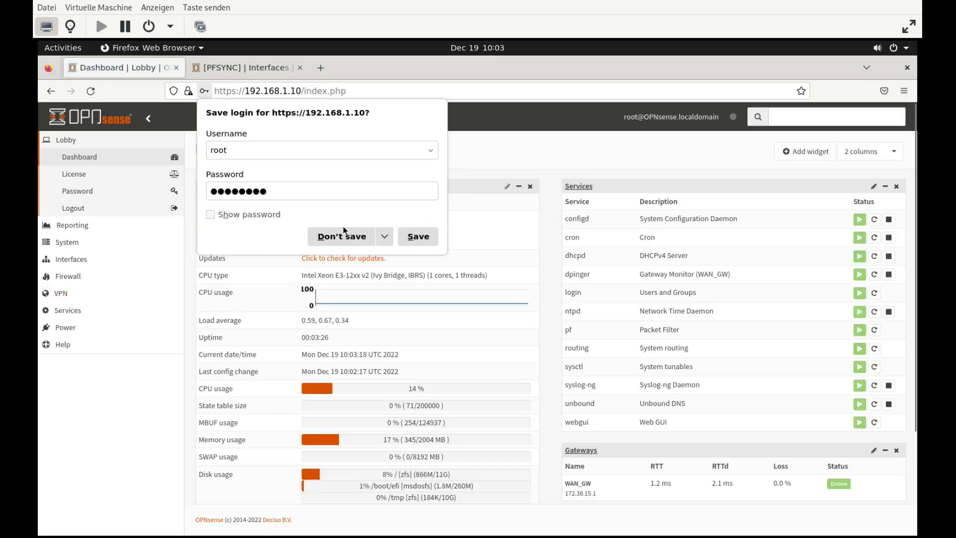
Assign vtnet2 as a new interface described PFSYNC and open its configuration page
left_click(342, 236)
left_click(70, 243)
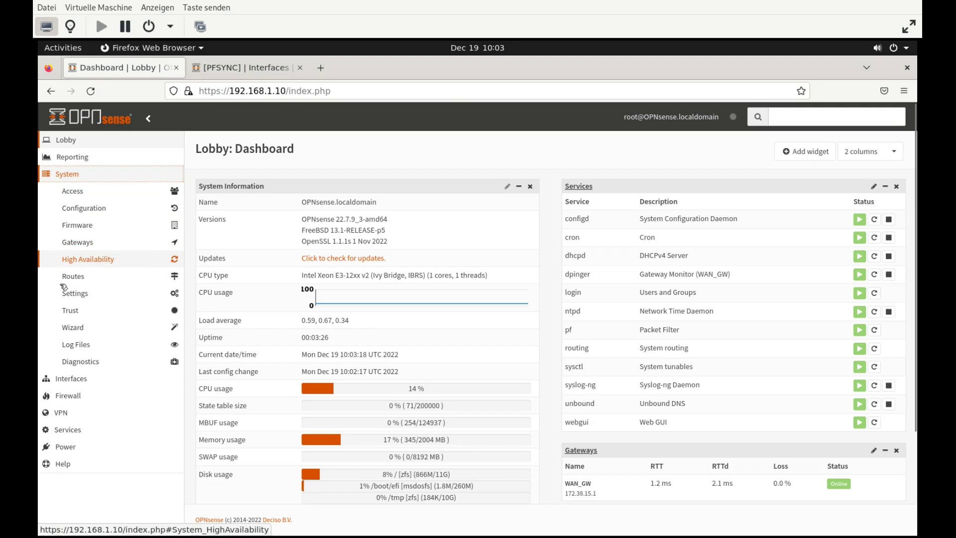
left_click(69, 380)
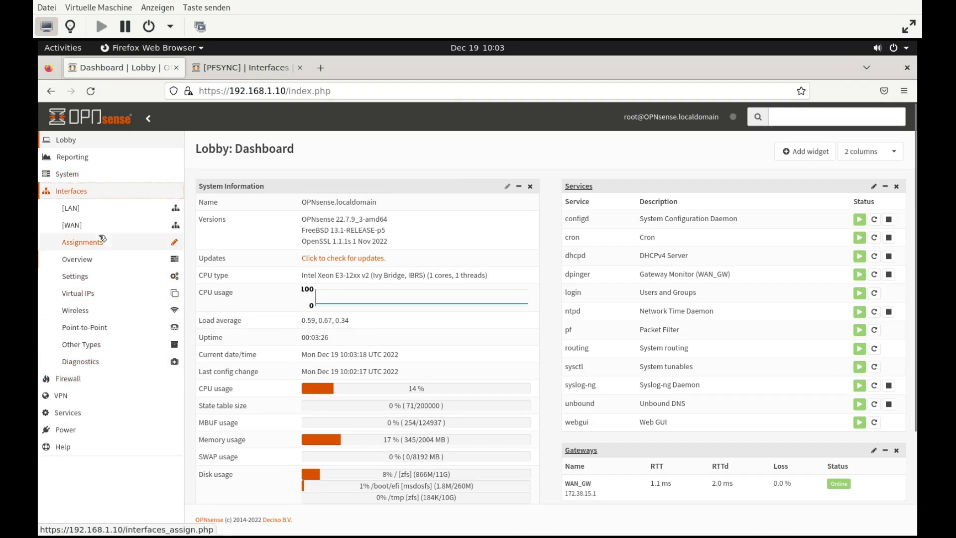
left_click(85, 242)
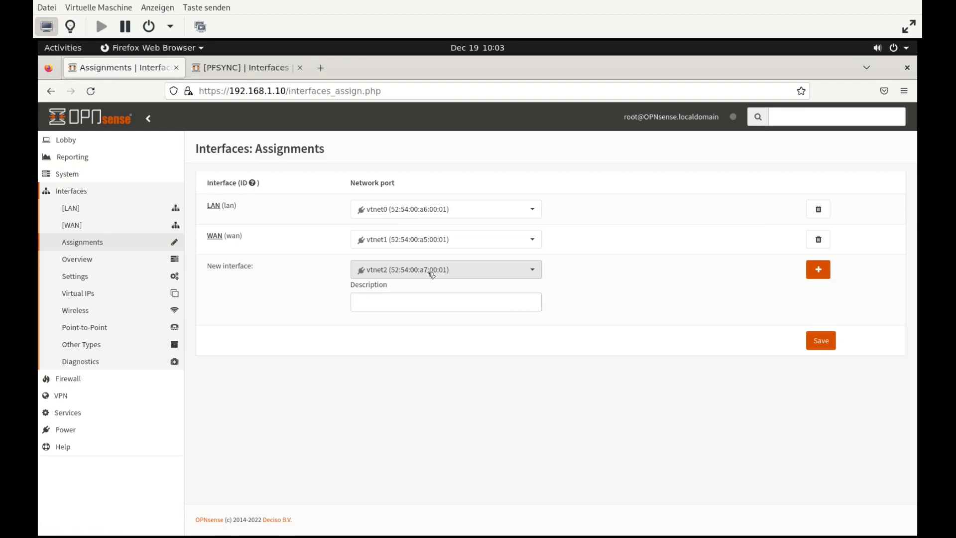
left_click(416, 301)
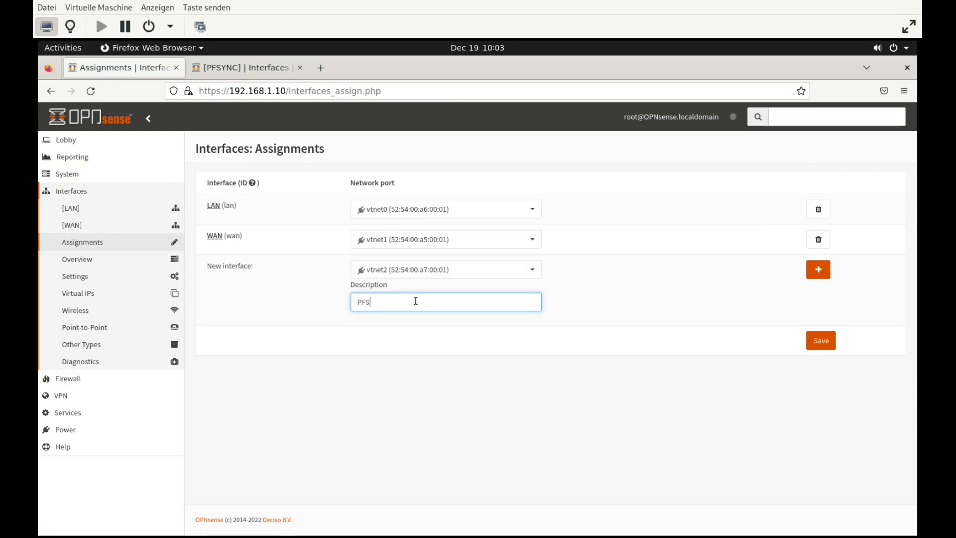
type("PFSYNC")
left_click(818, 269)
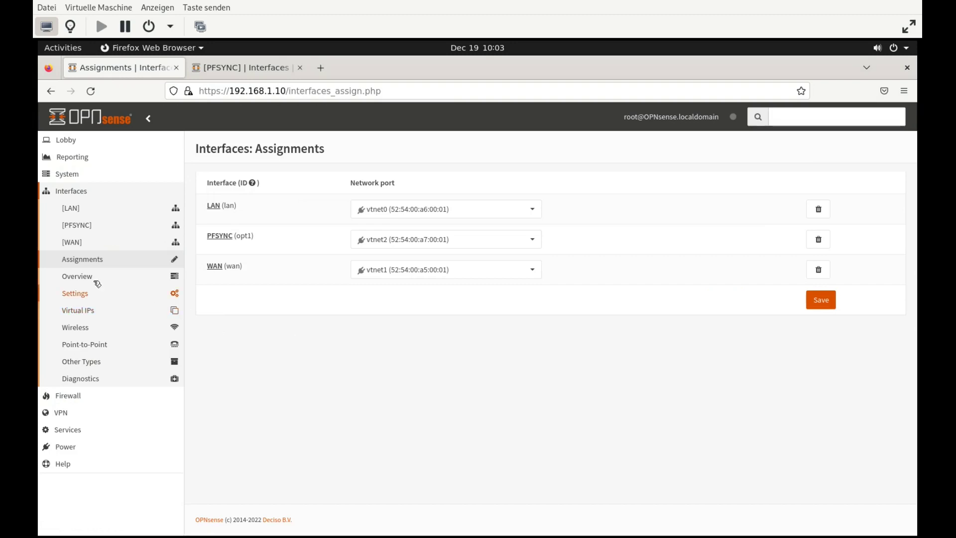
left_click(90, 228)
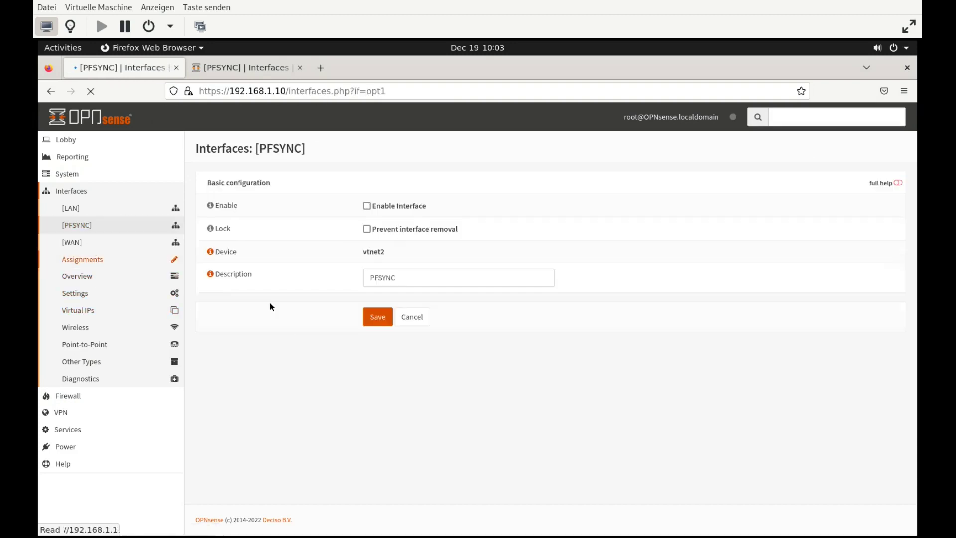
Enable PFSYNC with static IPv4 10.0.1.1/24, then save and apply the changes
left_click(364, 206)
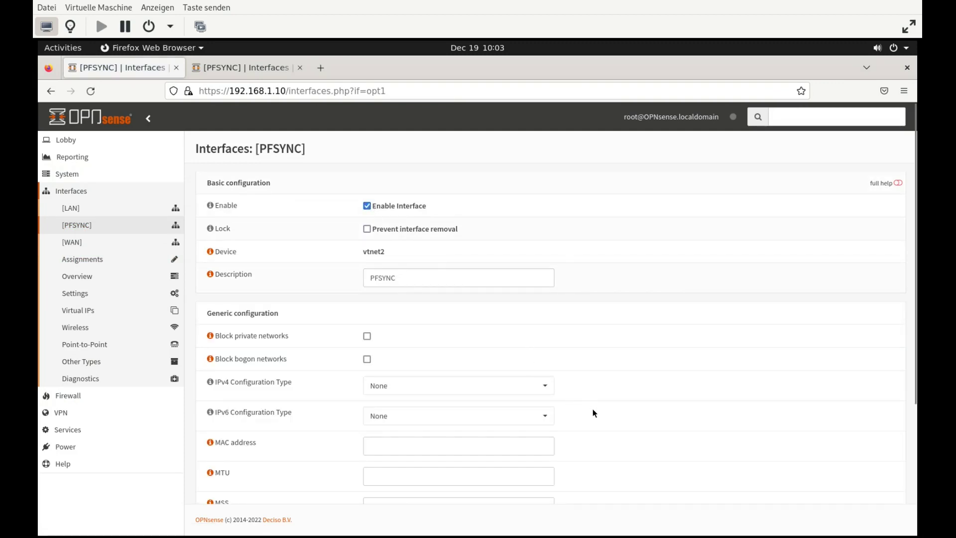
scroll(592, 413, "down", 2)
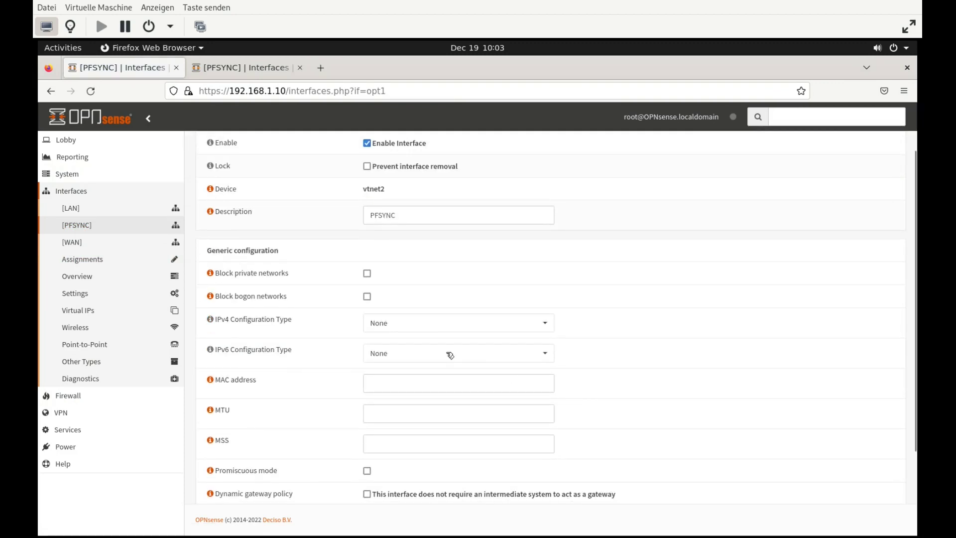
left_click(466, 327)
left_click(412, 358)
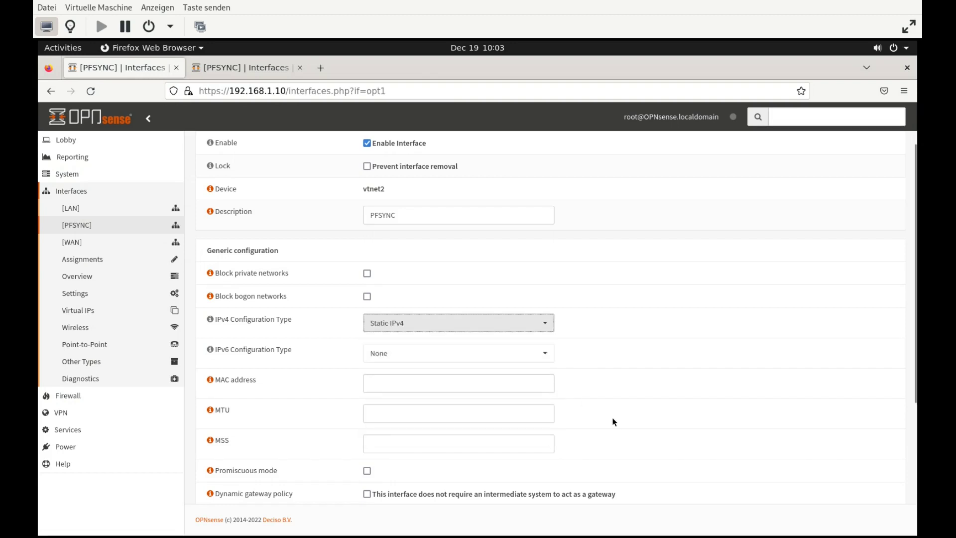
scroll(614, 422, "down", 5)
left_click(471, 406)
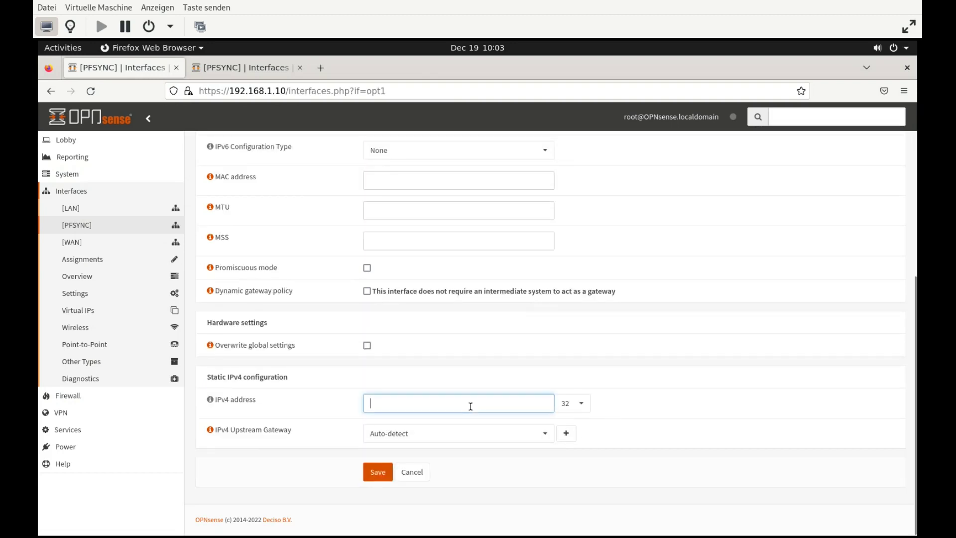
type("10.0.1.1")
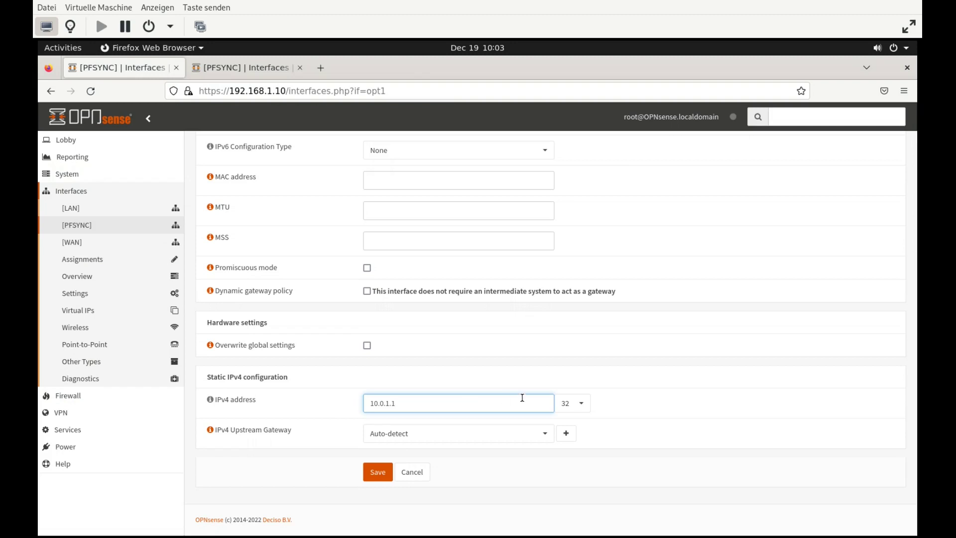
left_click(567, 408)
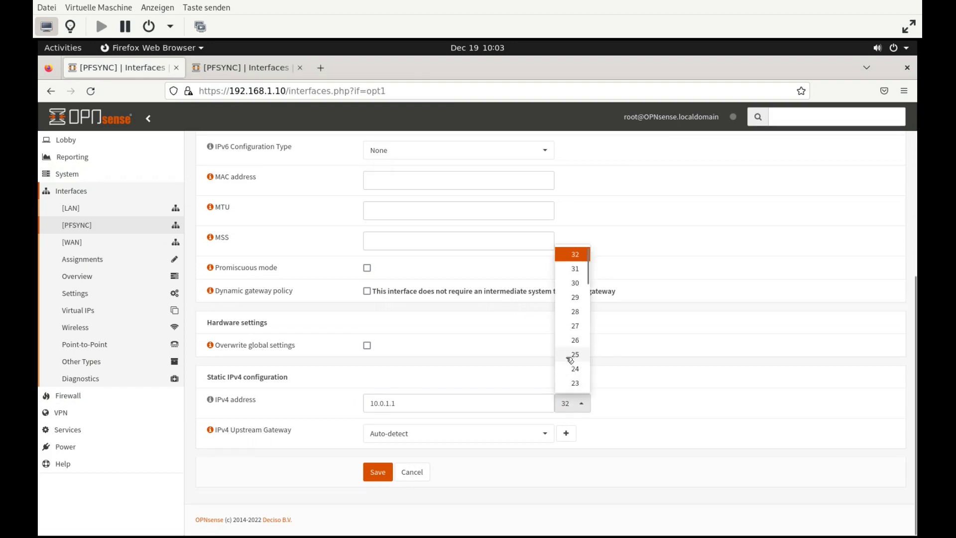
left_click(572, 370)
left_click(378, 472)
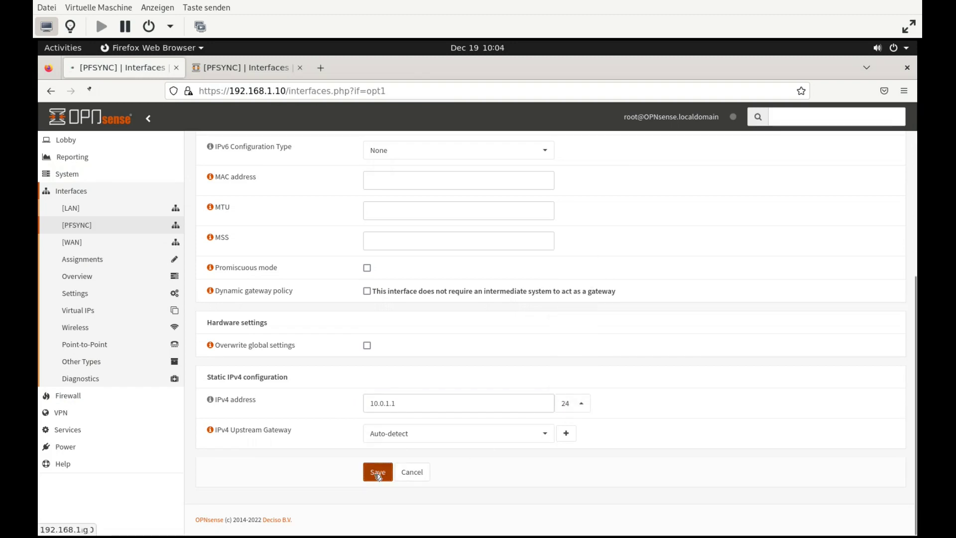
left_click(860, 193)
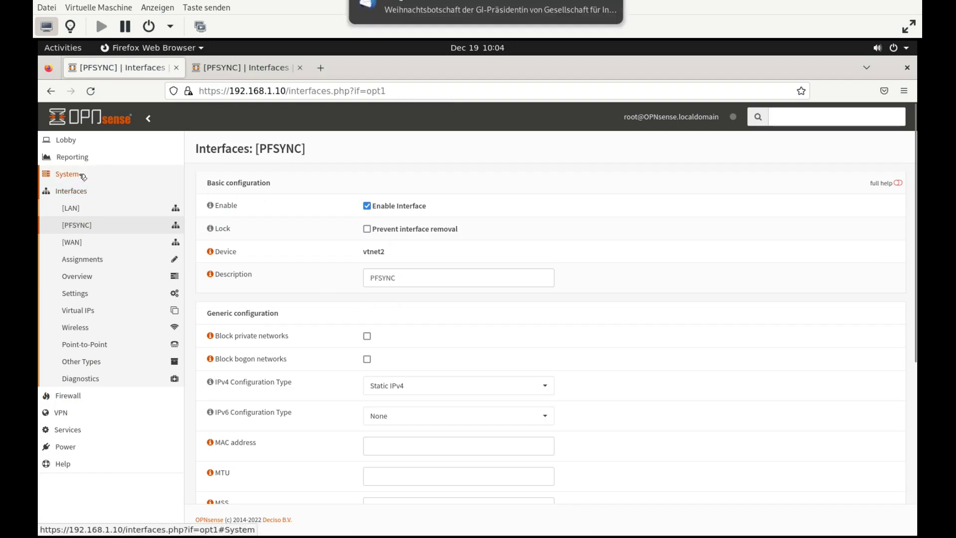
In General settings, set the hostname to opnsense1 and the domain to os-s.de
left_click(66, 140)
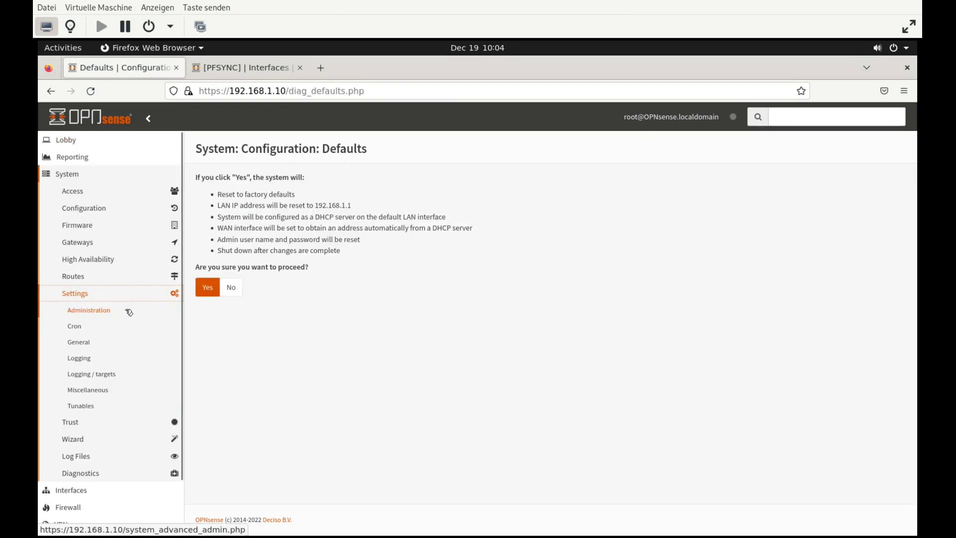
left_click(93, 342)
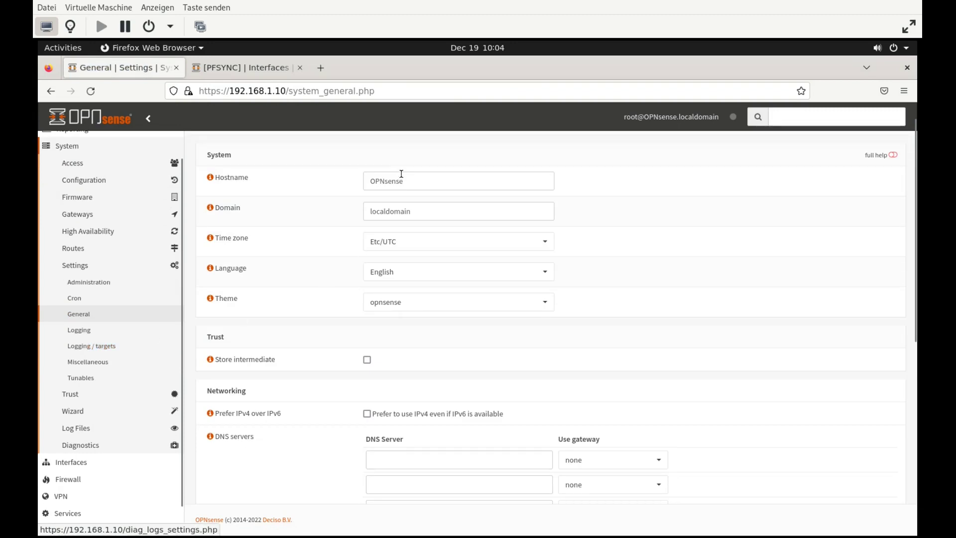
left_click_drag(414, 180, 369, 178)
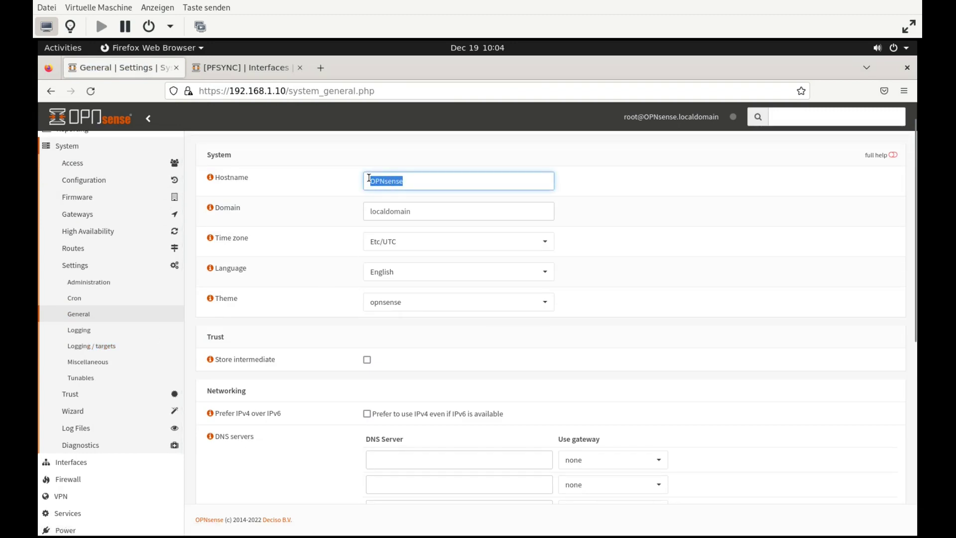
type("opne")
type("ense")
type("1")
key("Tab")
key("Tab")
type("os")
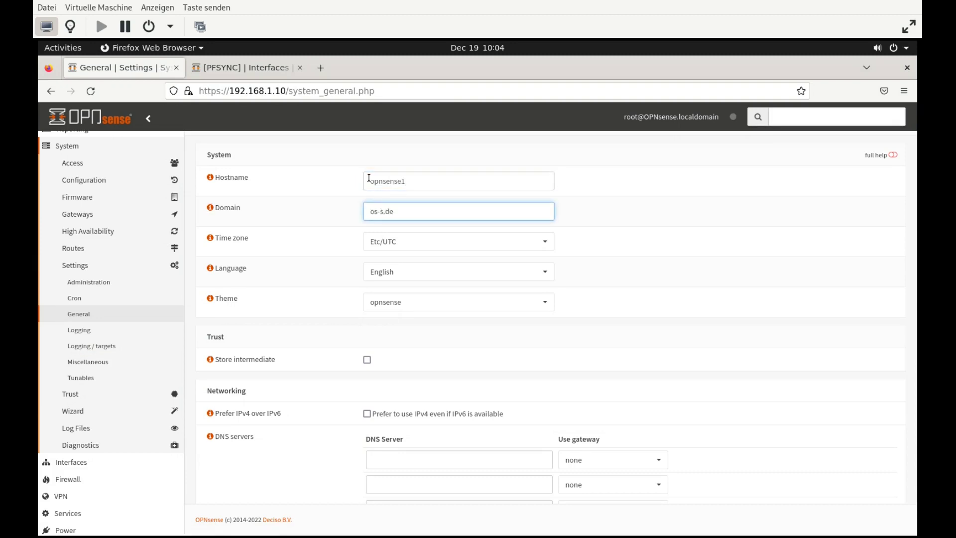
Set the time zone to Europe/Berlin and save the general settings
left_click(433, 246)
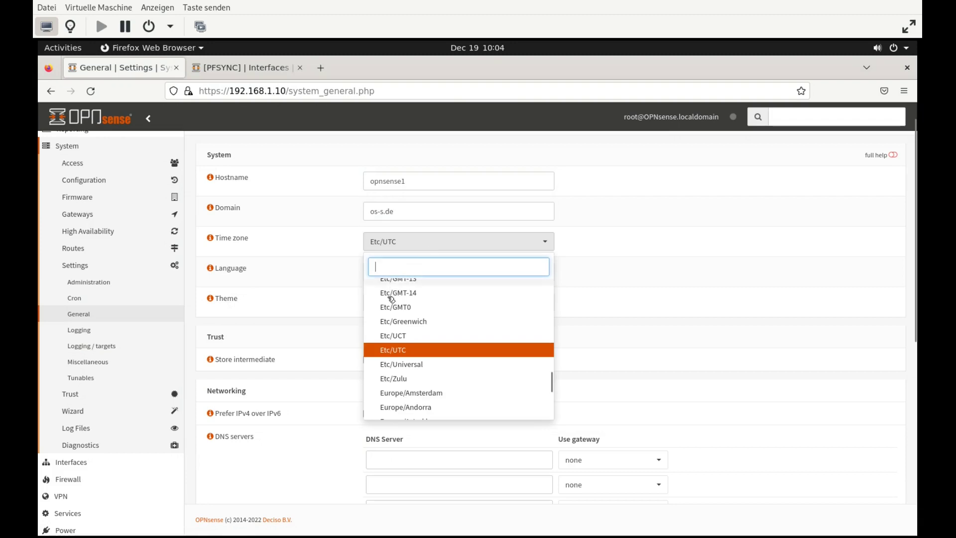
scroll(411, 399, "down", 4)
scroll(411, 408, "up", 2)
left_click(399, 284)
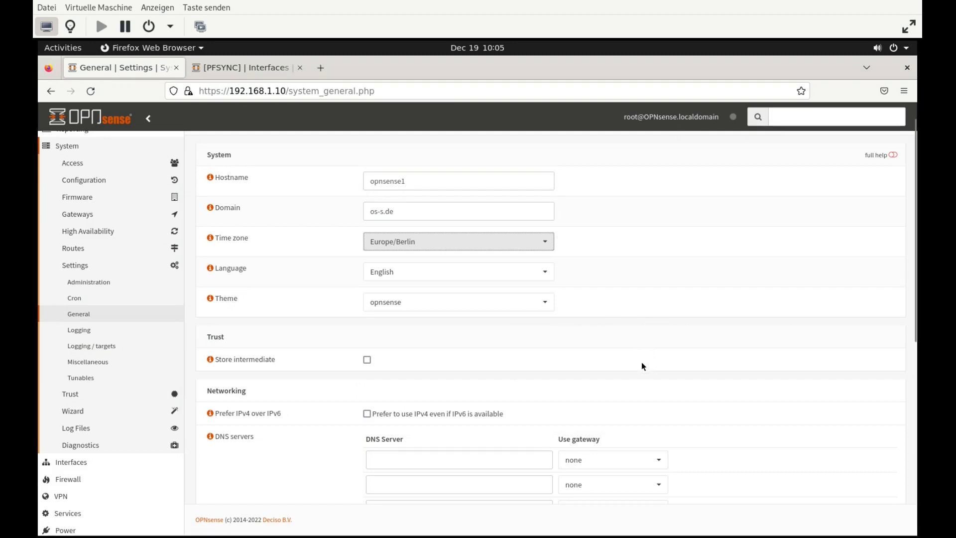
scroll(638, 370, "down", 2)
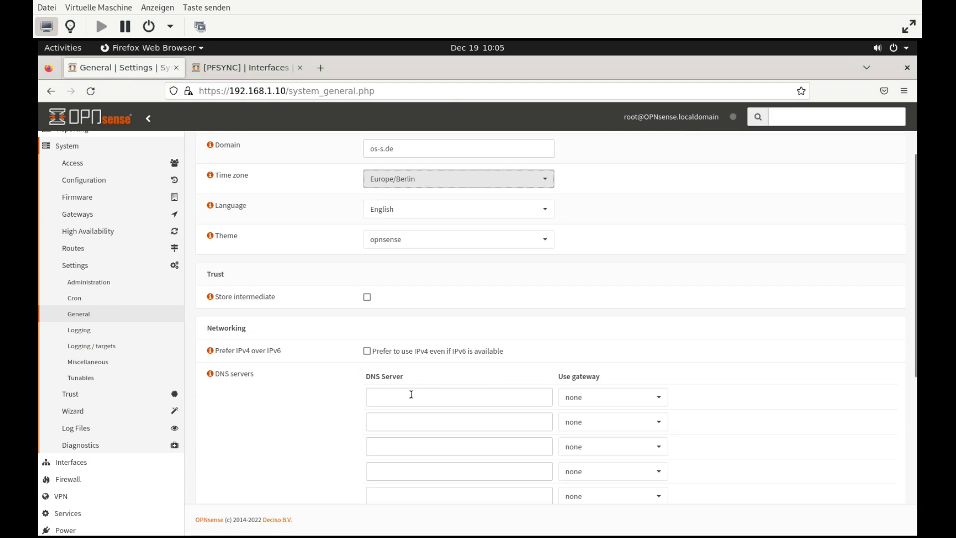
scroll(757, 416, "down", 5)
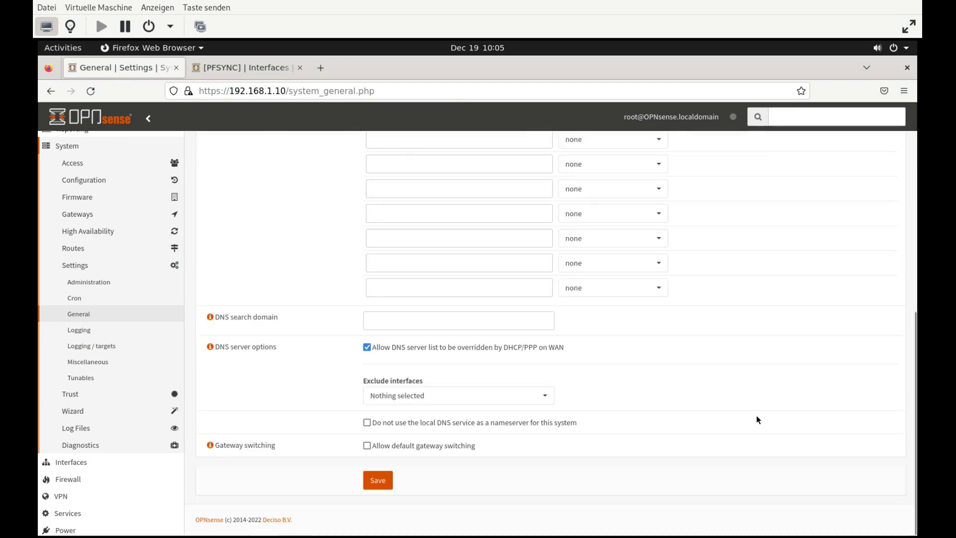
left_click(385, 482)
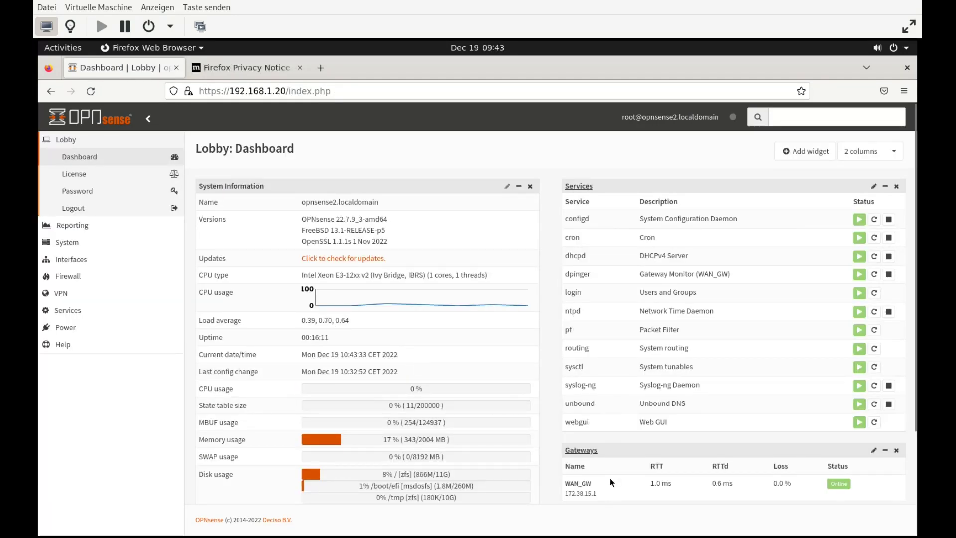
On the second firewall's dashboard, select the LAN address 192.168.1.20 in the Interfaces widget
scroll(610, 477, "down", 3)
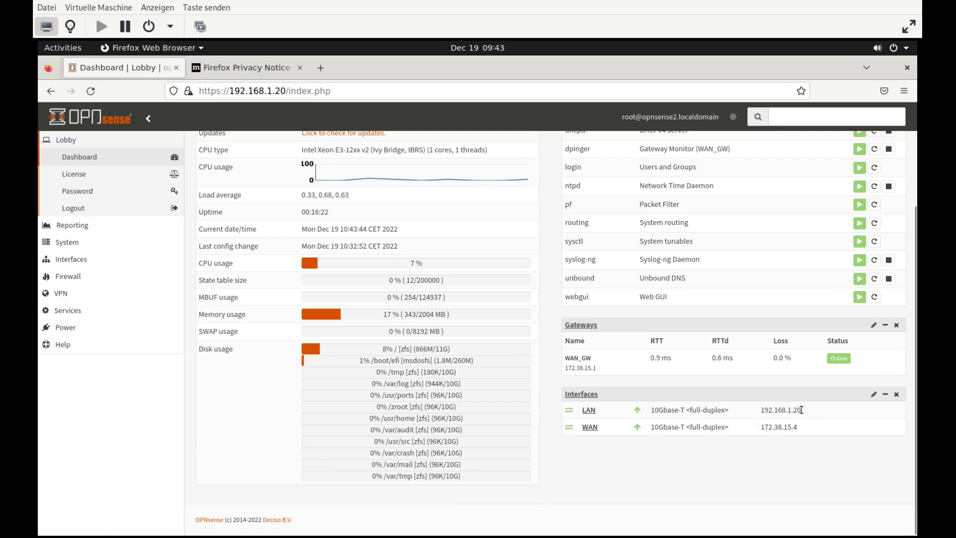
left_click_drag(802, 410, 771, 411)
Re-run ping 8.8.8.8 in LXTerminal to confirm replies through the firewall
left_click(62, 47)
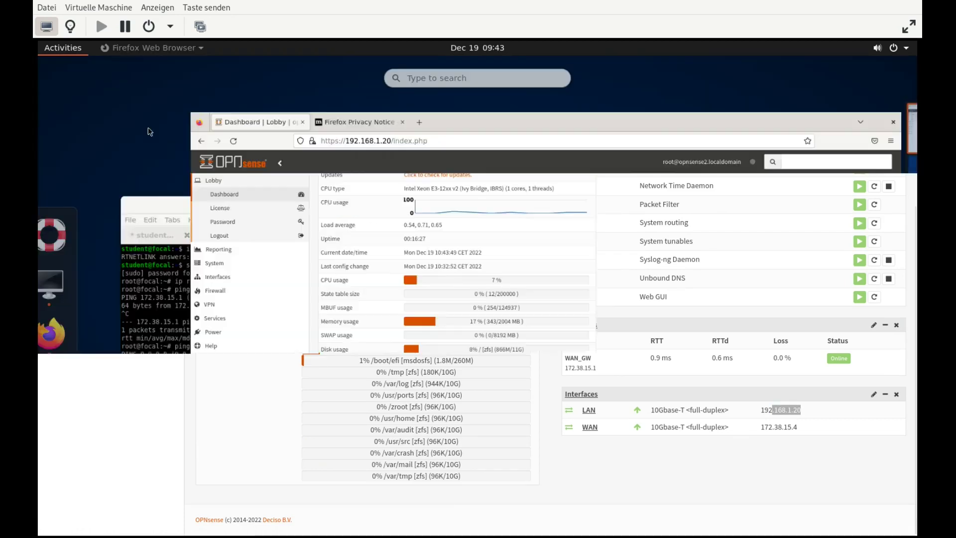
left_click(227, 341)
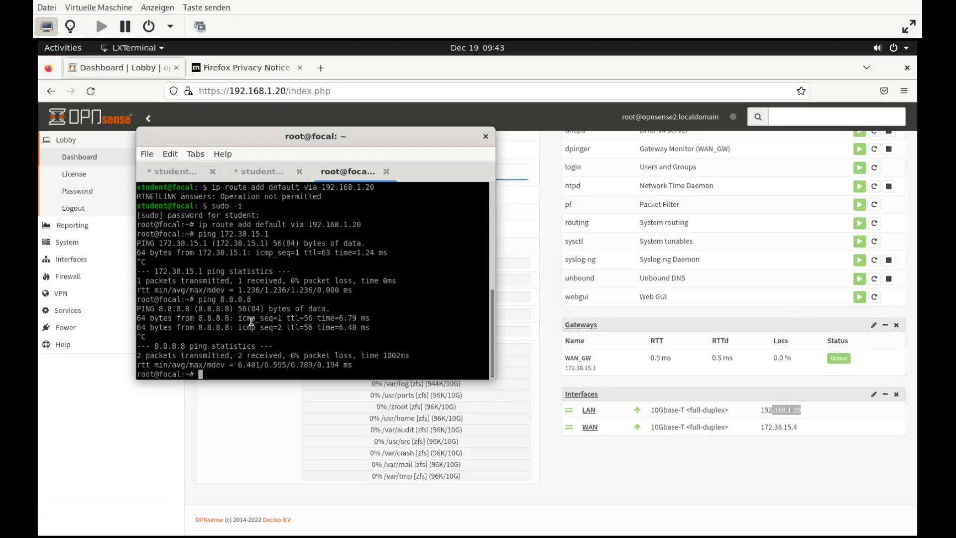
key("Up")
key("Return")
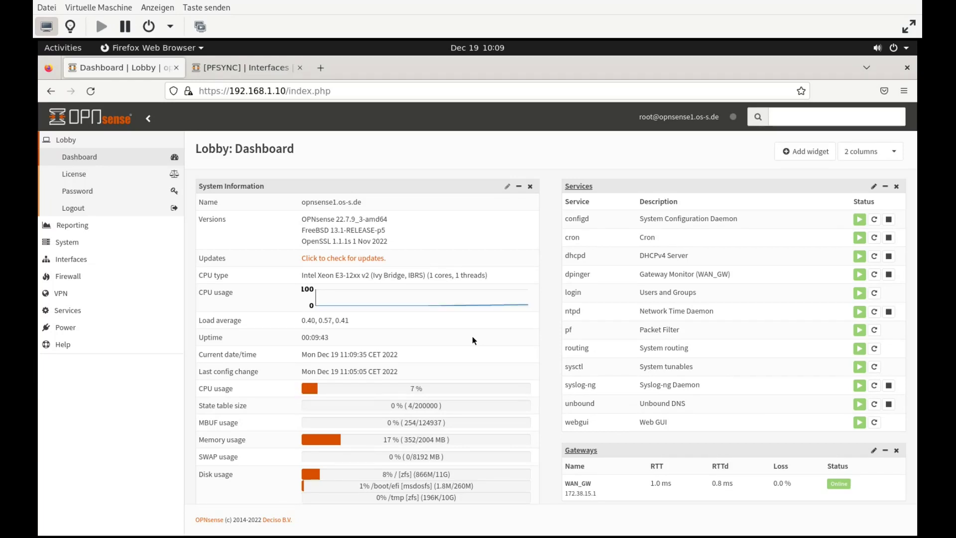
Add a default pass-any IPv4 rule on the PFSYNC interface and apply the rule changes
left_click(95, 281)
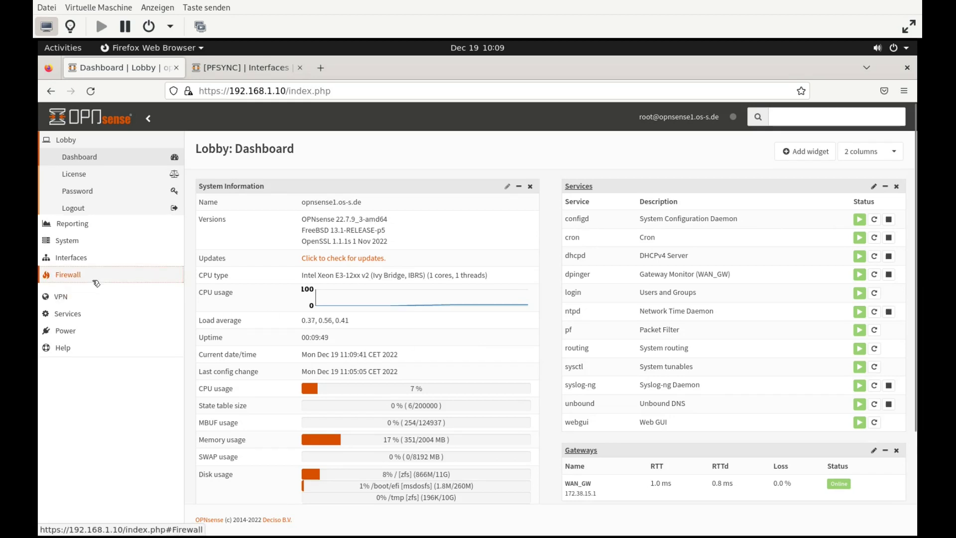
left_click(91, 294)
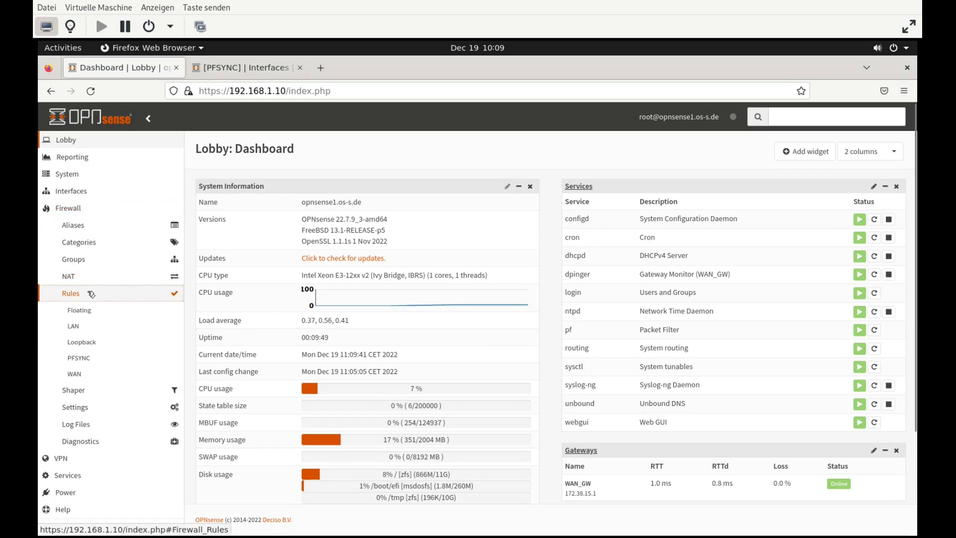
left_click(80, 358)
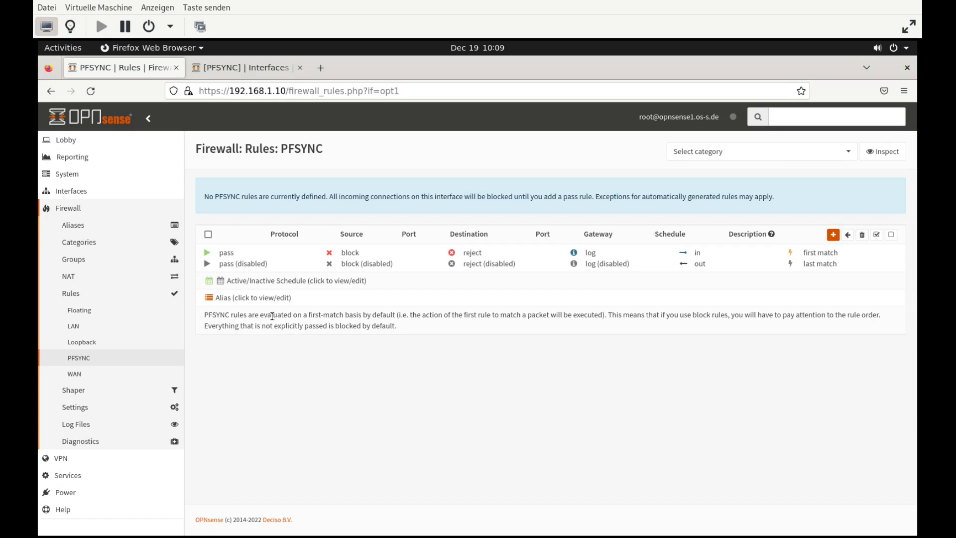
left_click(833, 234)
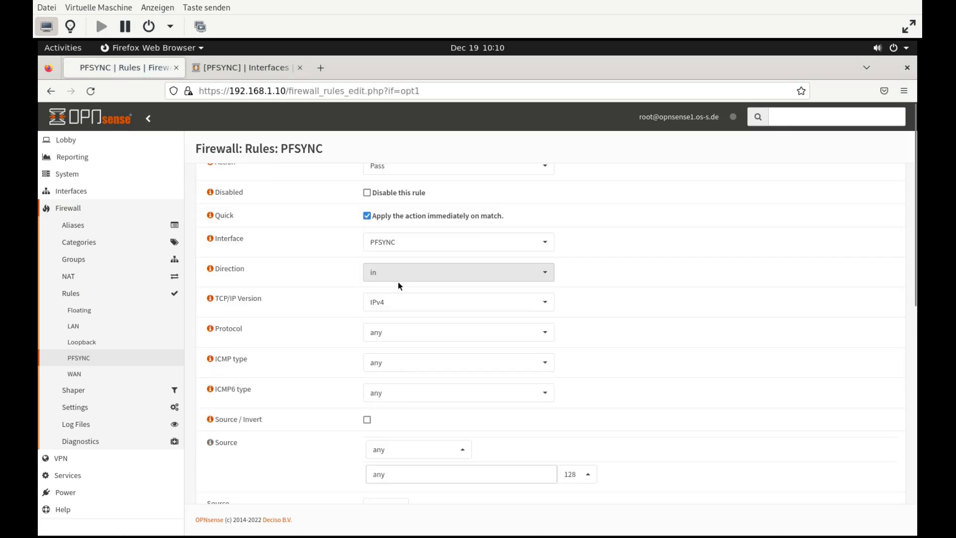
scroll(395, 284, "down", 1)
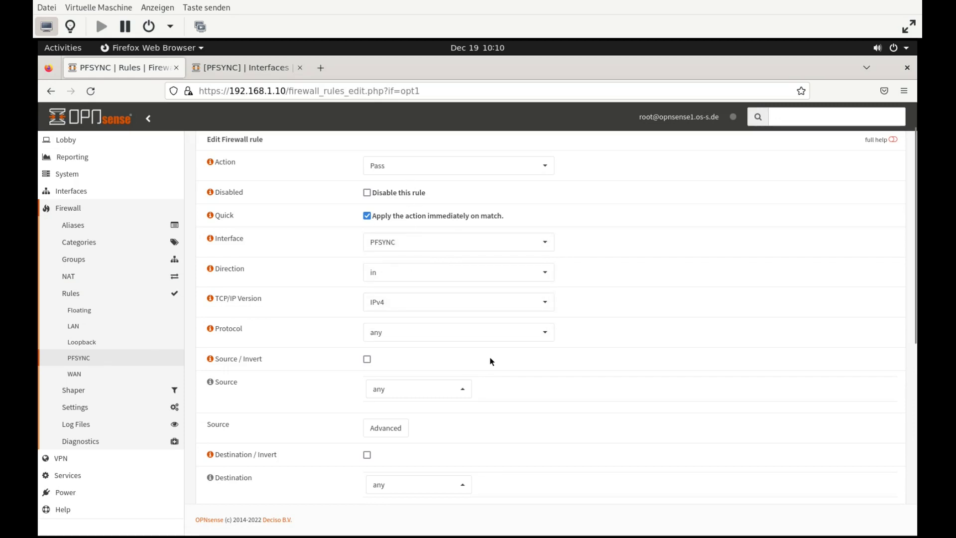
scroll(491, 361, "down", 7)
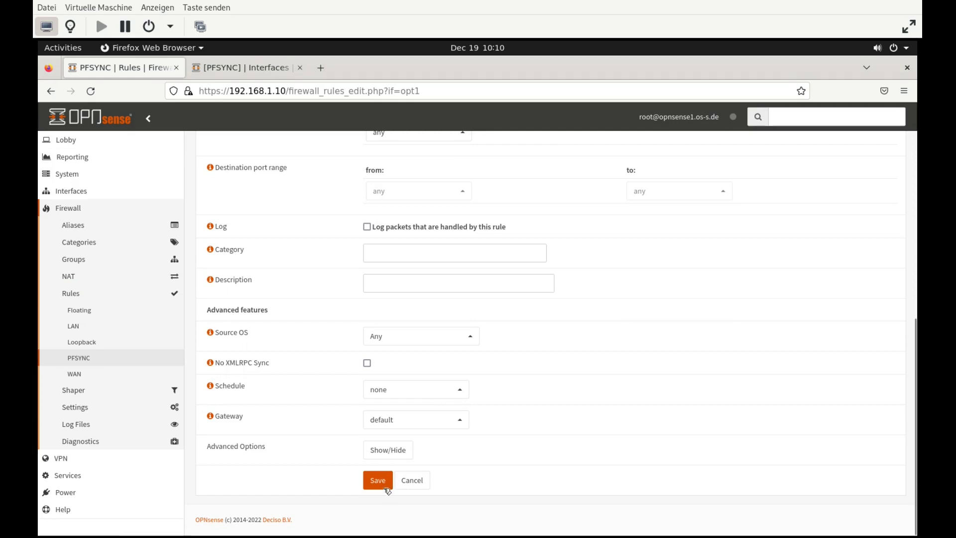
left_click(383, 482)
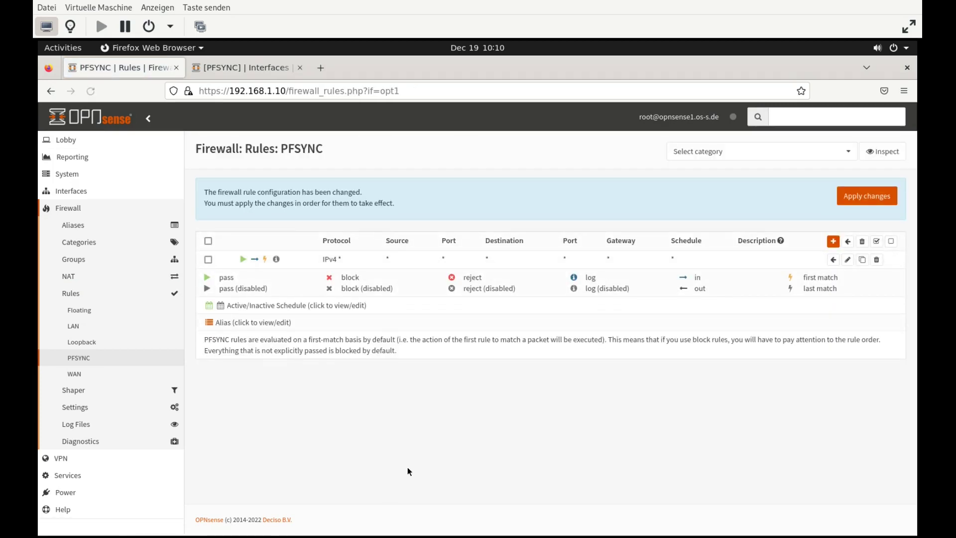
left_click(861, 196)
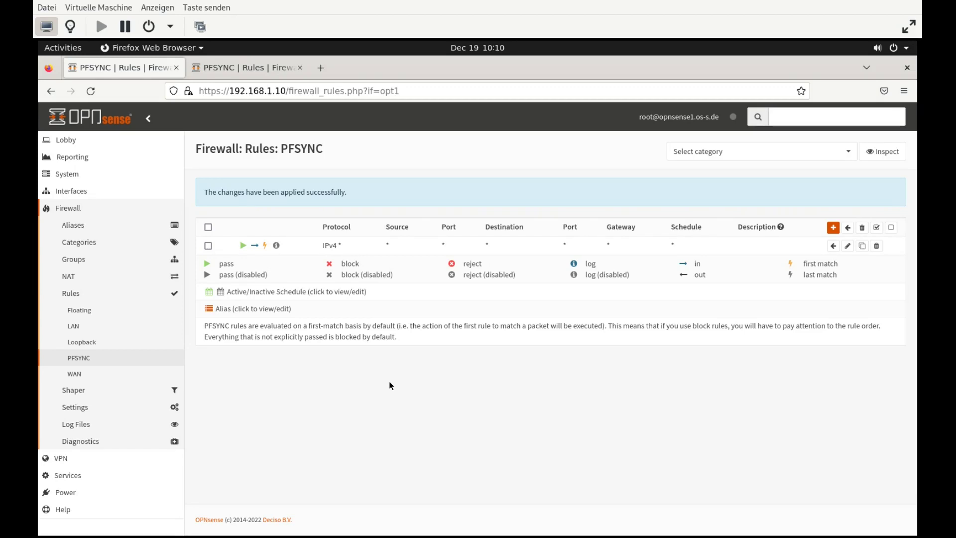
Ping 10.0.1.2 from the PFSYNC source address in Interfaces > Diagnostics > Ping, getting 0.0% loss
left_click(96, 193)
left_click(75, 378)
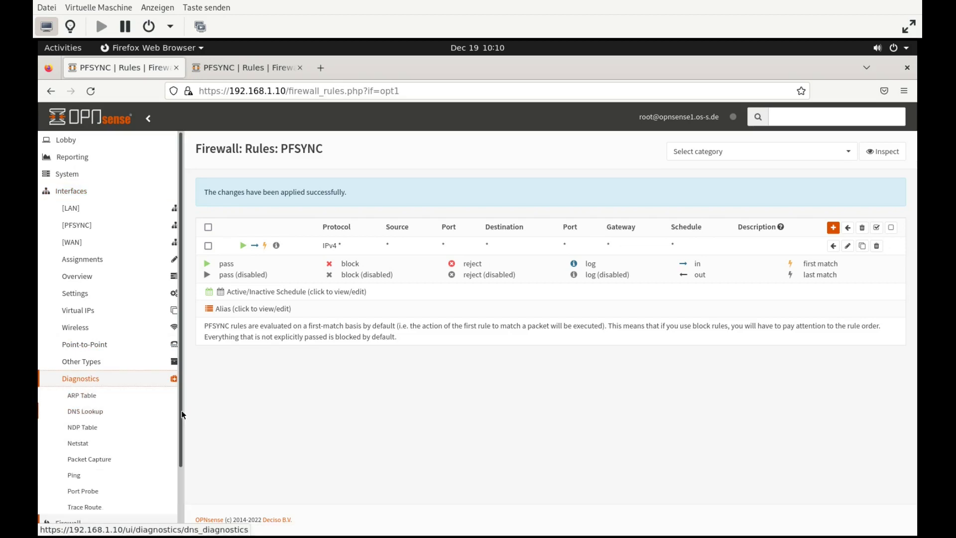
left_click(75, 475)
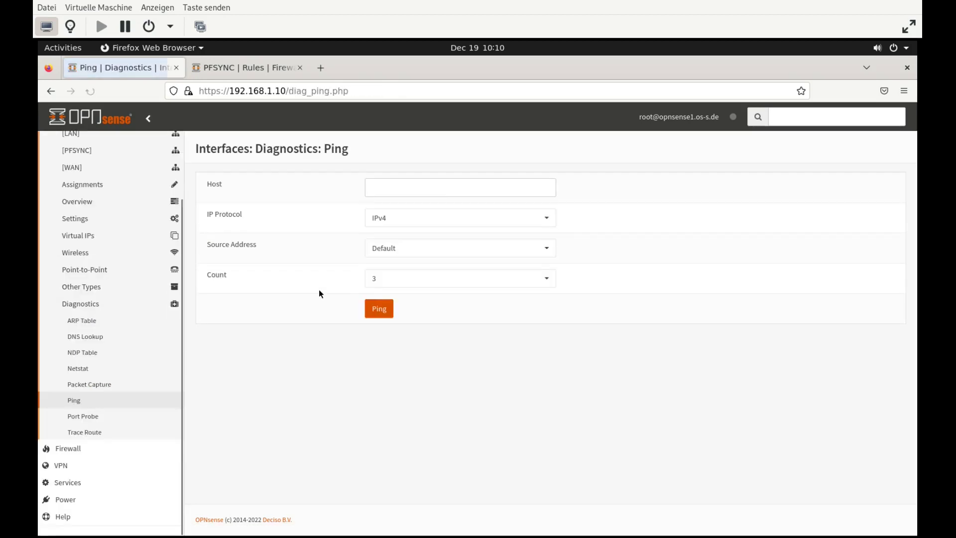
left_click(409, 188)
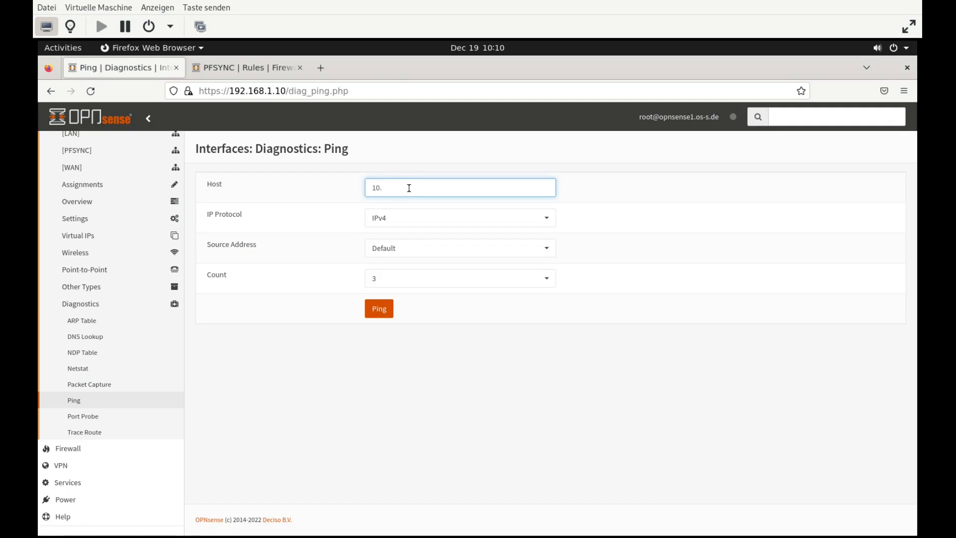
type("10.0.1.2")
left_click(380, 247)
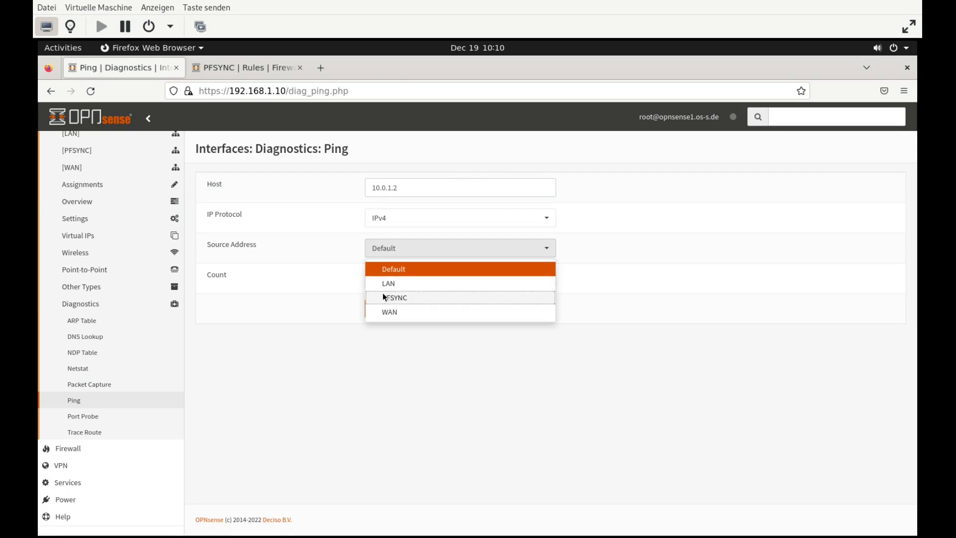
left_click(384, 298)
left_click(386, 309)
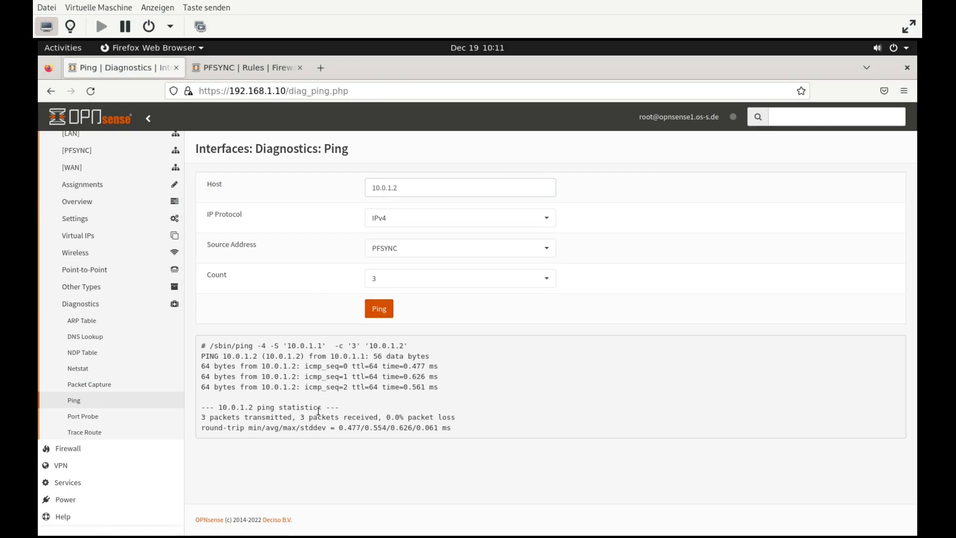
left_click_drag(222, 417, 352, 434)
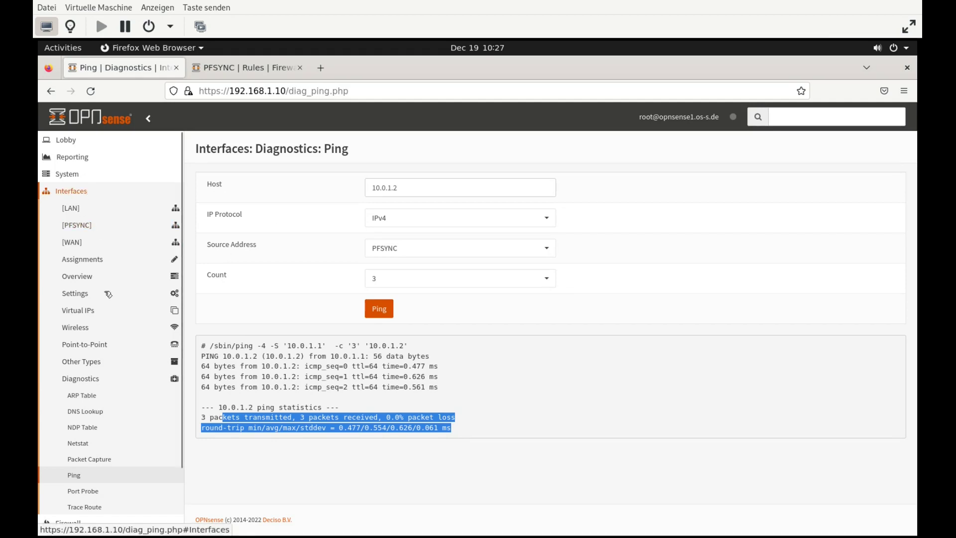
Add a new virtual IP in CARP mode on the WAN interface
left_click(96, 312)
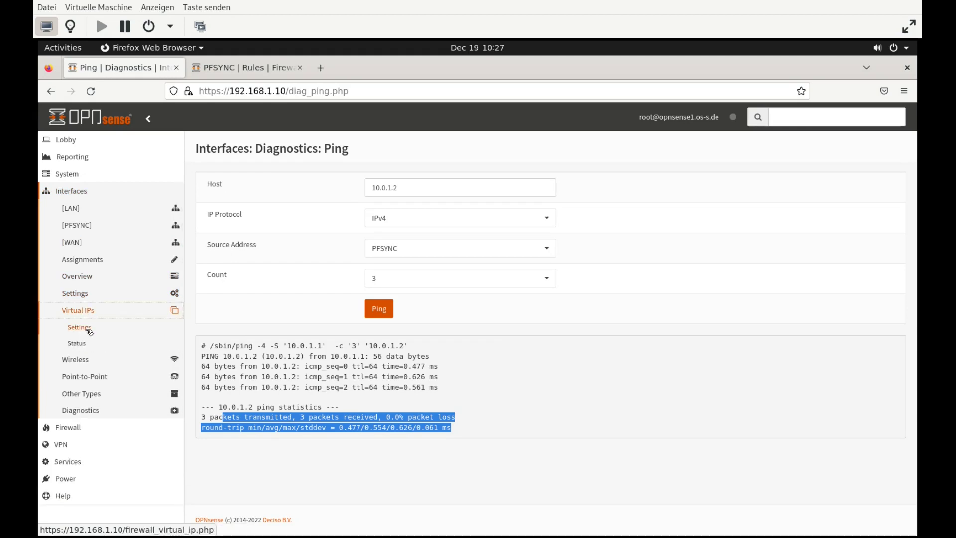
left_click(80, 327)
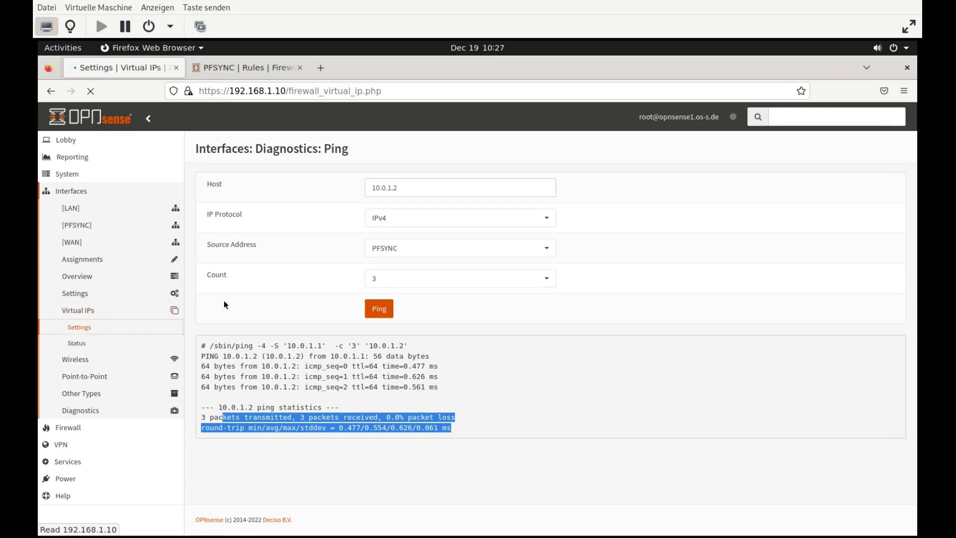
left_click(777, 184)
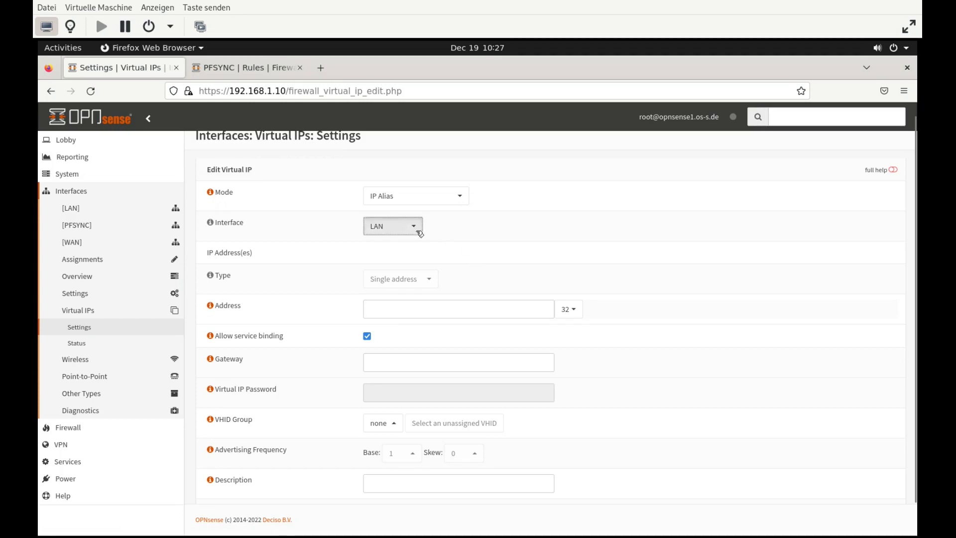
left_click(418, 227)
left_click(394, 276)
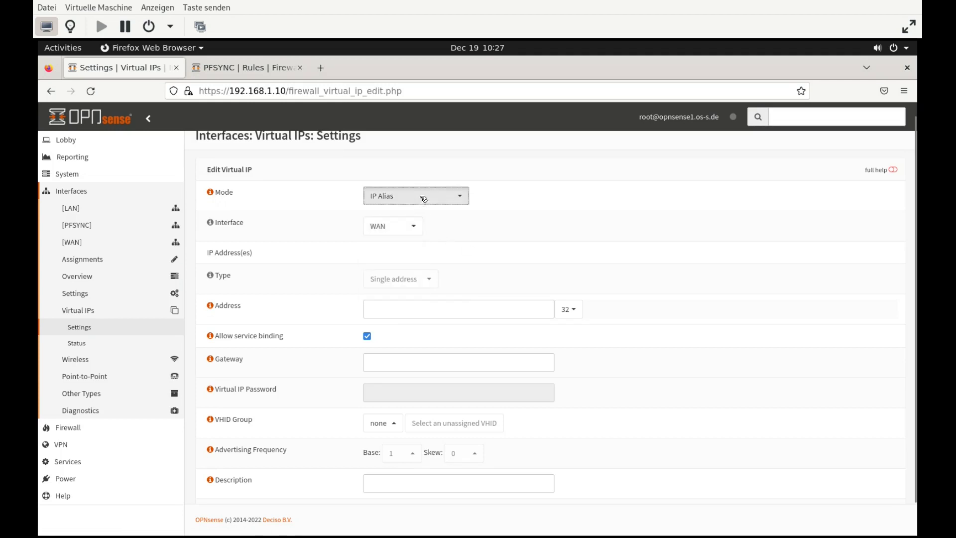
left_click(424, 195)
left_click(398, 254)
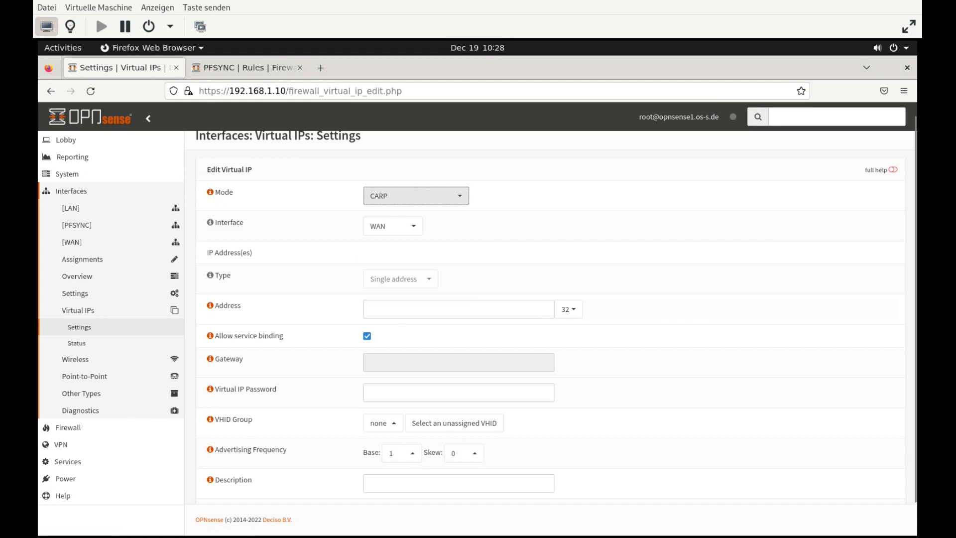
Set the virtual IP address to 172.38.15.2 with prefix /29
key("super")
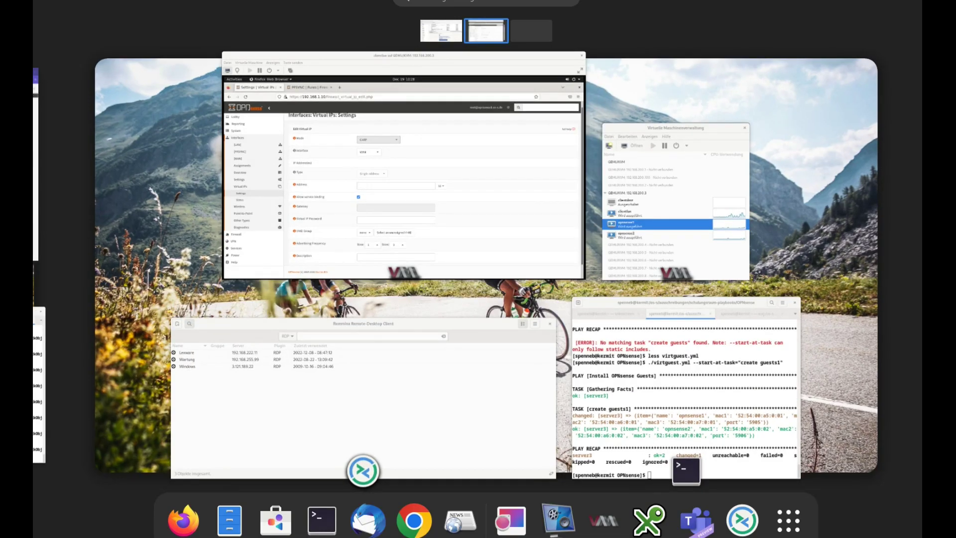
key("super")
left_click(413, 307)
type("172.38.15.2")
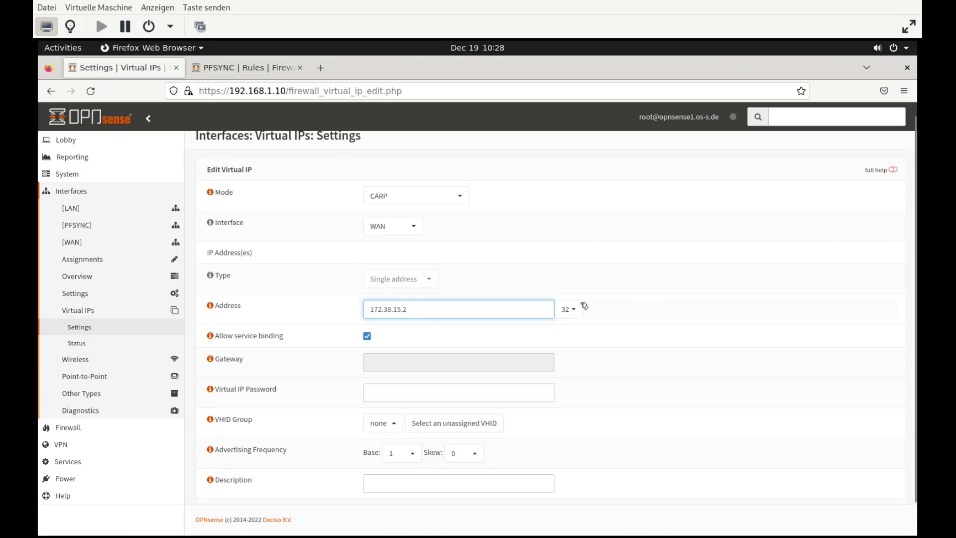
left_click(569, 309)
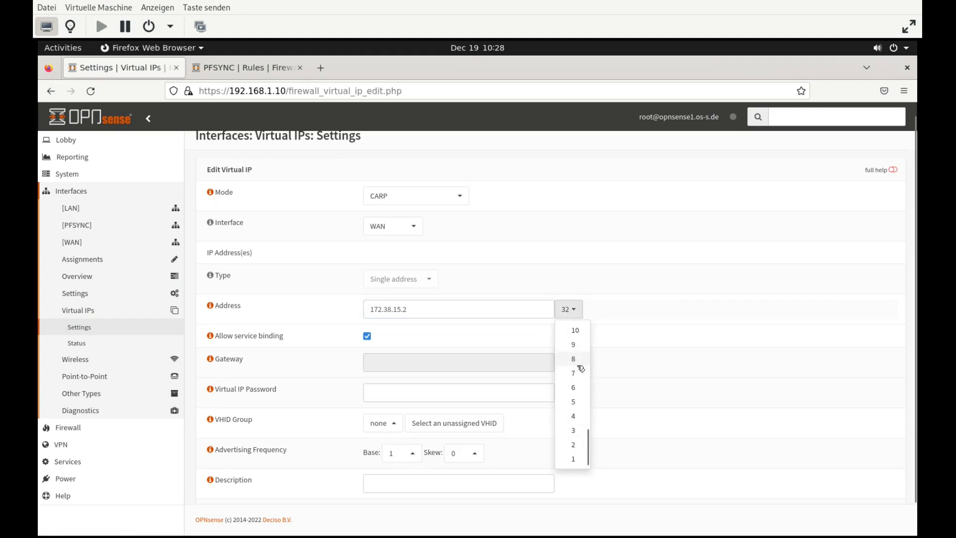
scroll(576, 363, "down", 1)
scroll(581, 368, "up", 1)
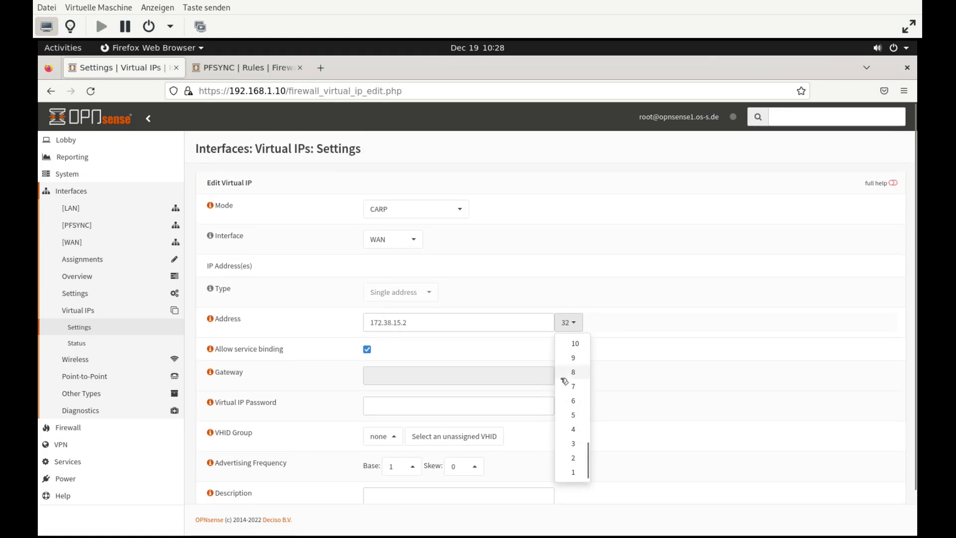
scroll(572, 398, "up", 7)
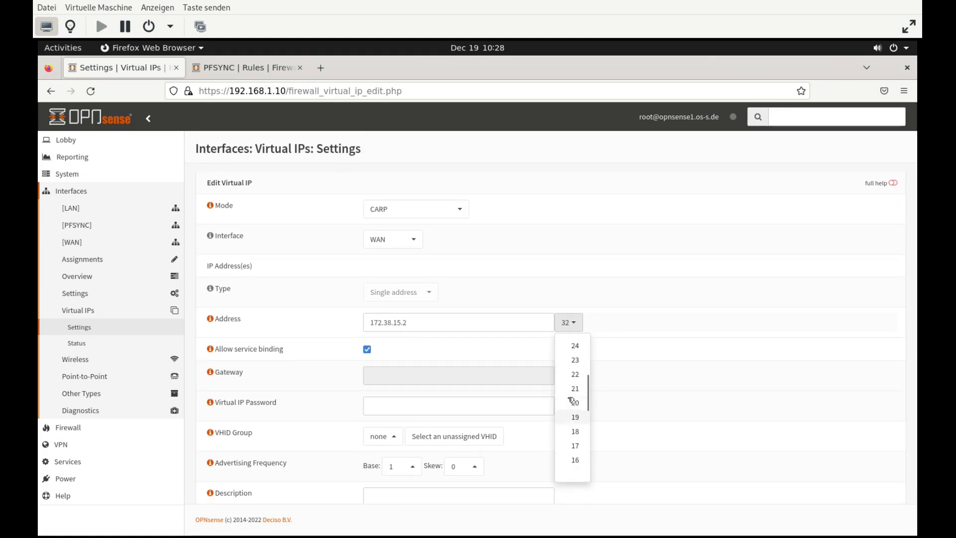
left_click(576, 369)
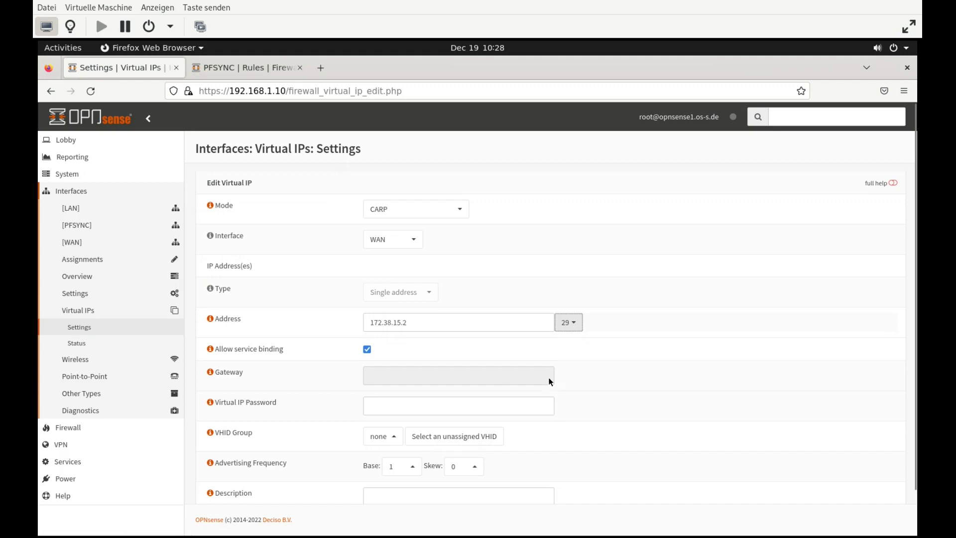
Enter the shared CARP virtual IP password
left_click(454, 376)
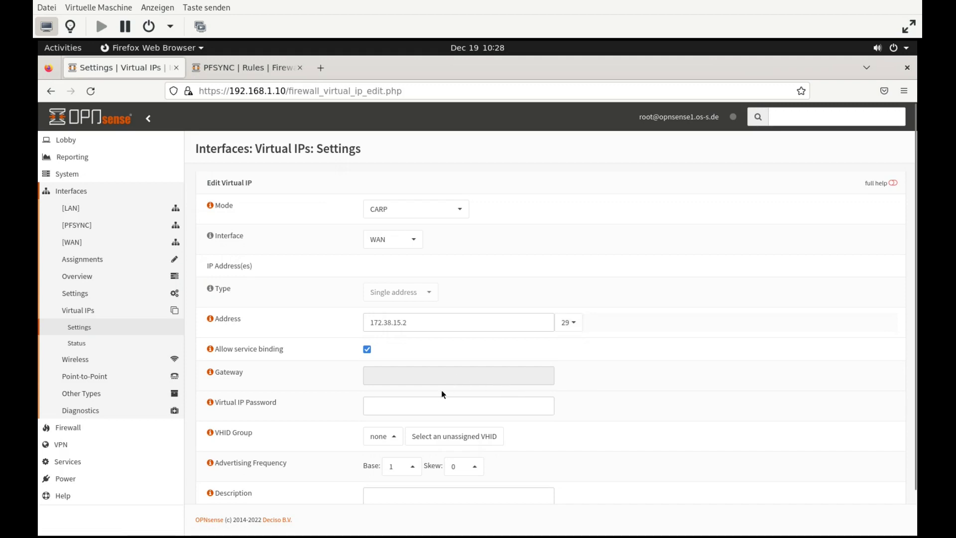
left_click(472, 407)
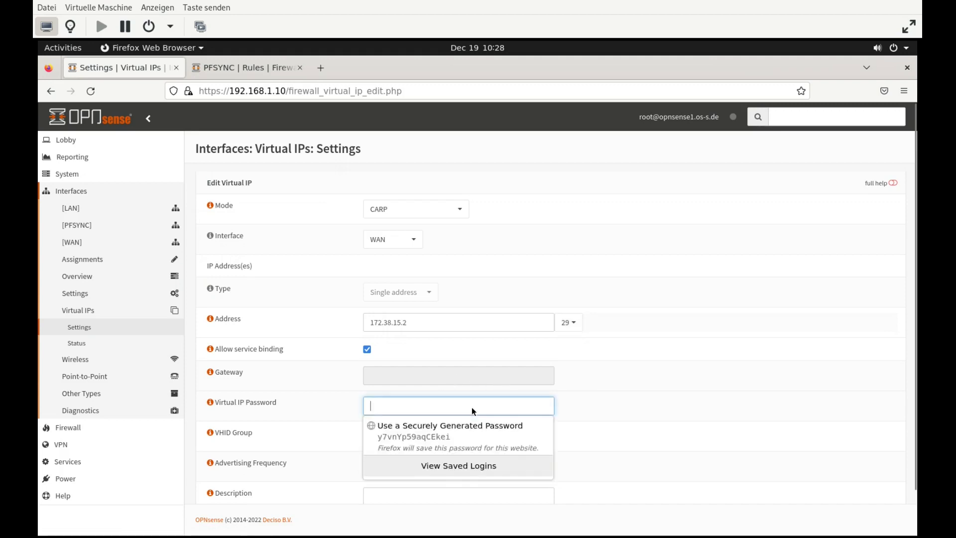
left_click(614, 413)
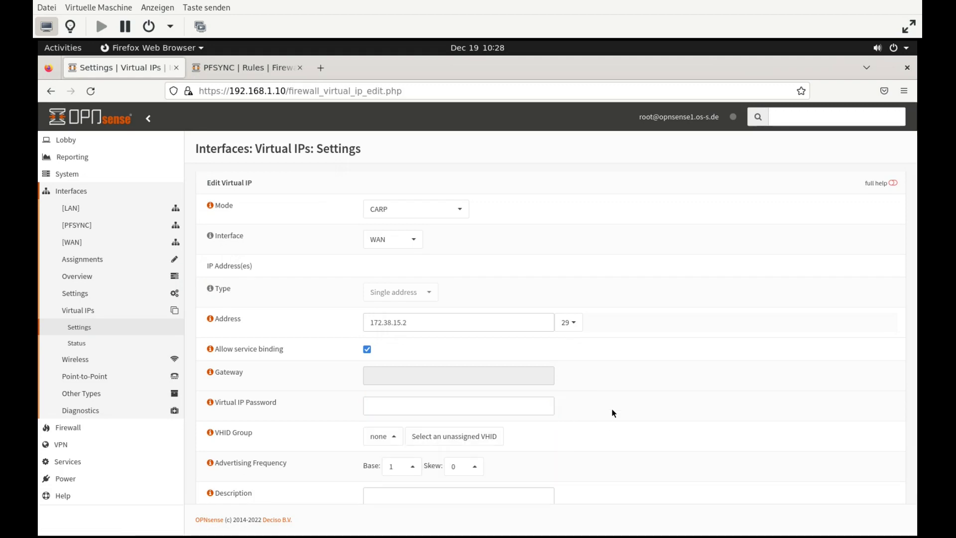
left_click(512, 405)
type("opnsense")
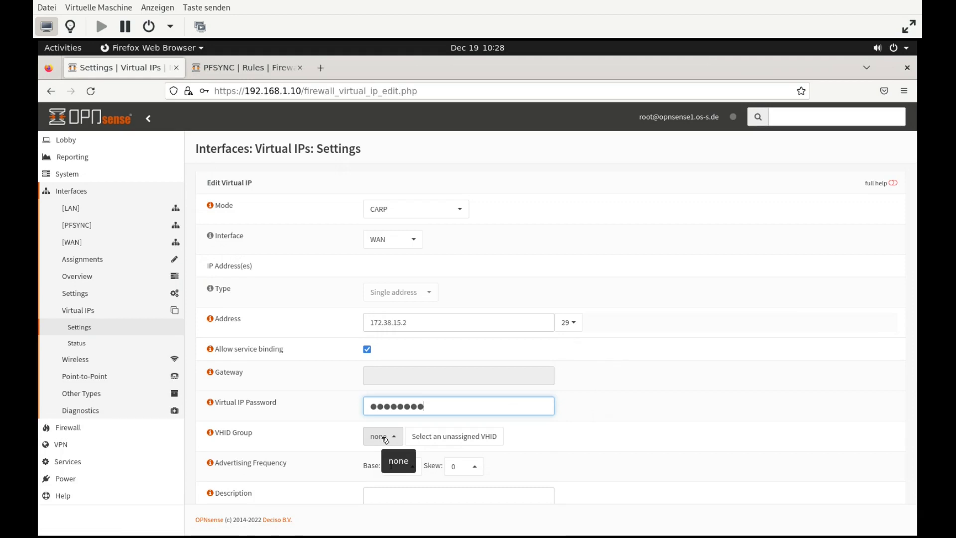
Assign VHID group 1 and description WAN-VIP, then save the virtual IP
left_click(385, 439)
left_click(395, 304)
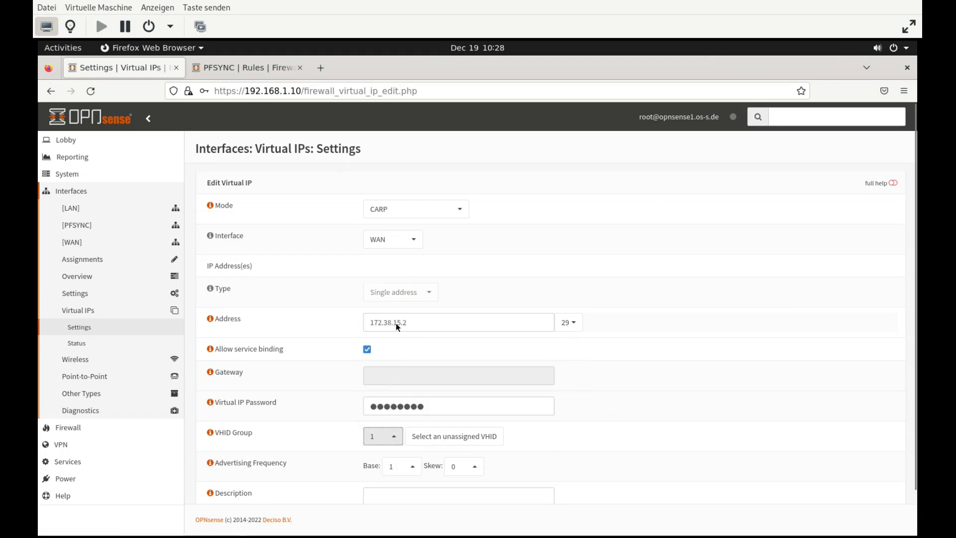
scroll(667, 452, "down", 2)
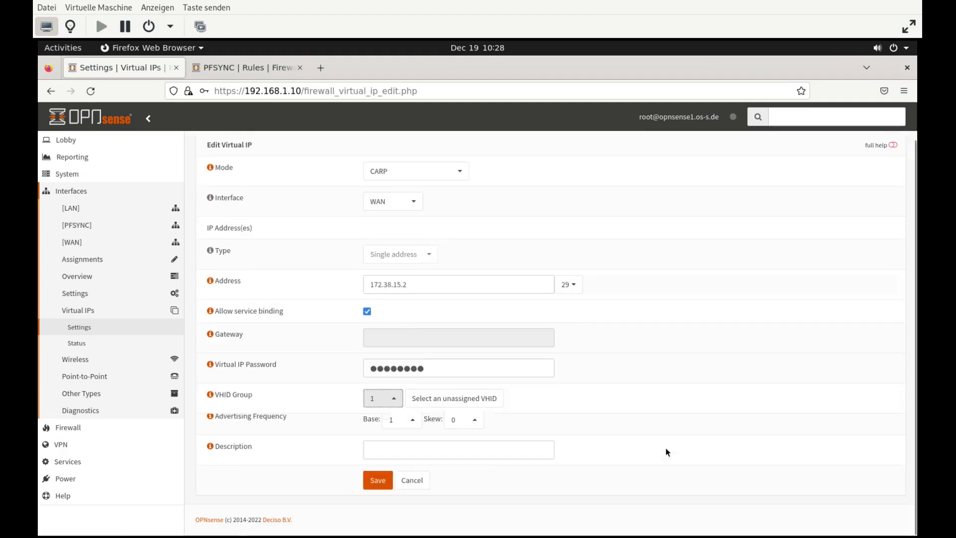
left_click(523, 454)
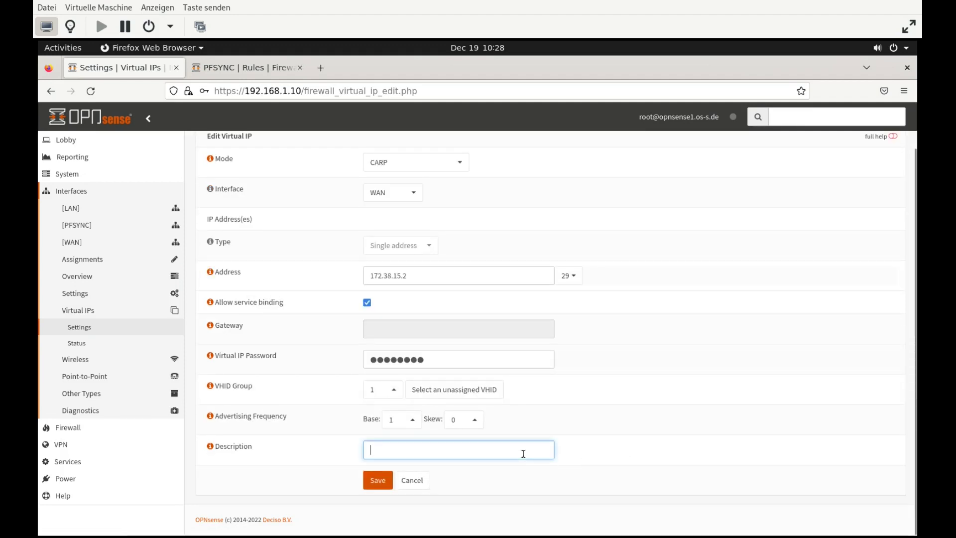
type("WAN")
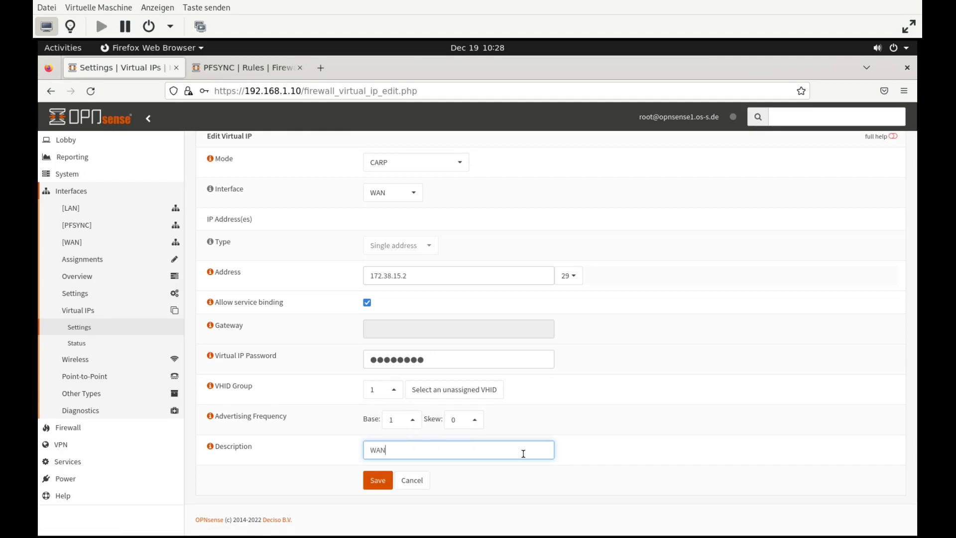
type("-VIP")
left_click(379, 483)
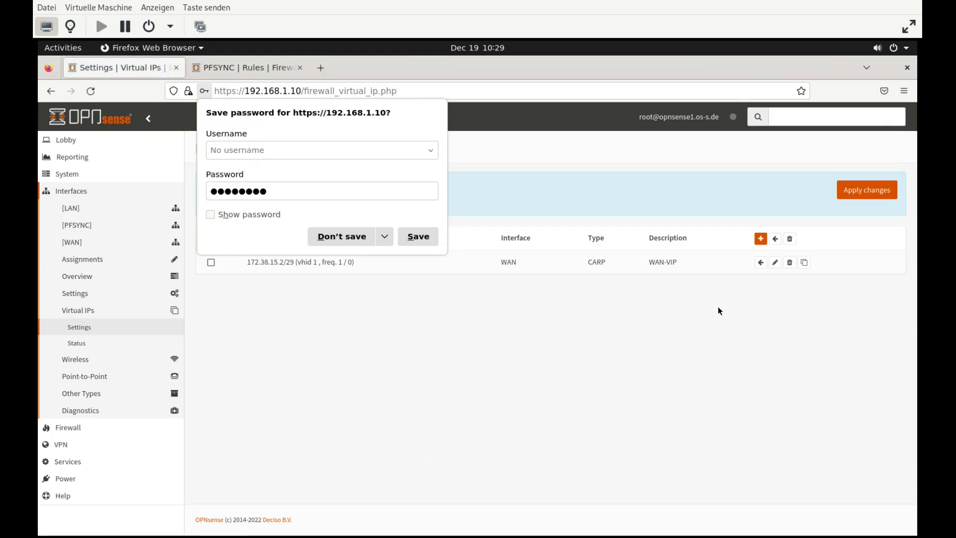
left_click(370, 237)
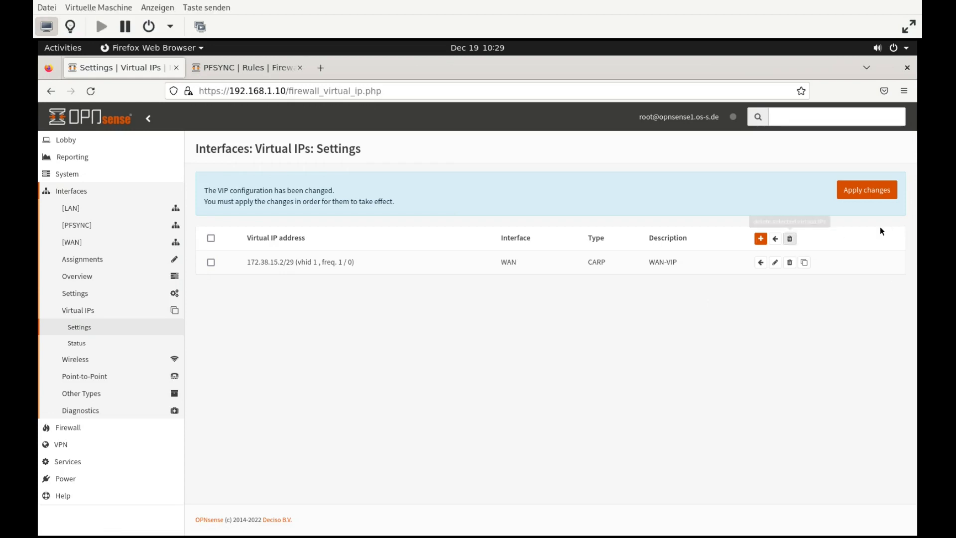
Add another CARP virtual IP with address 192.168.1.1/24
left_click(760, 239)
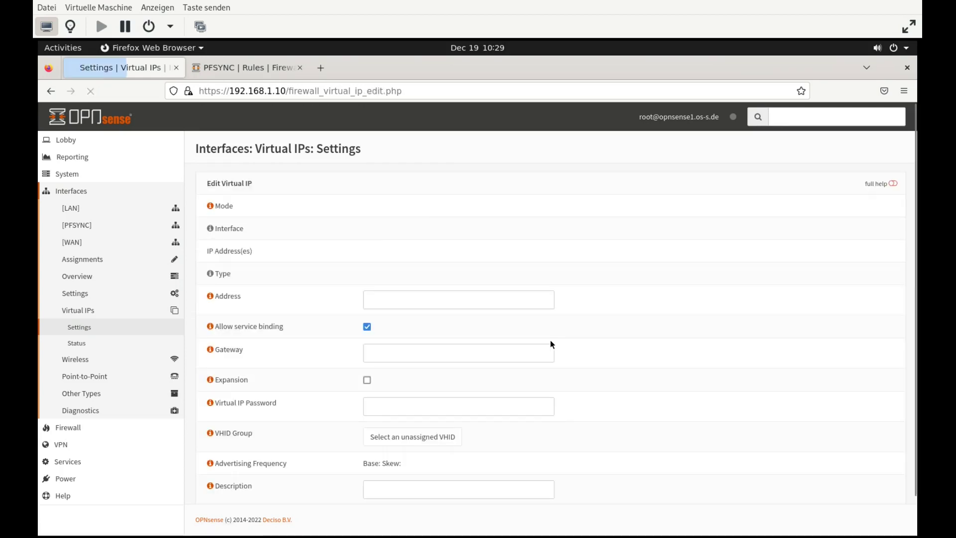
left_click(408, 195)
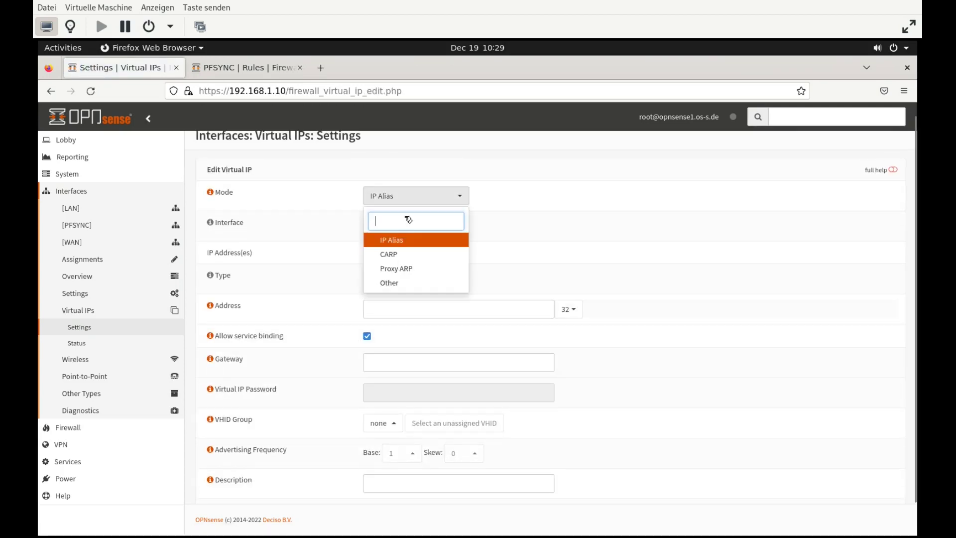
left_click(389, 254)
left_click(389, 304)
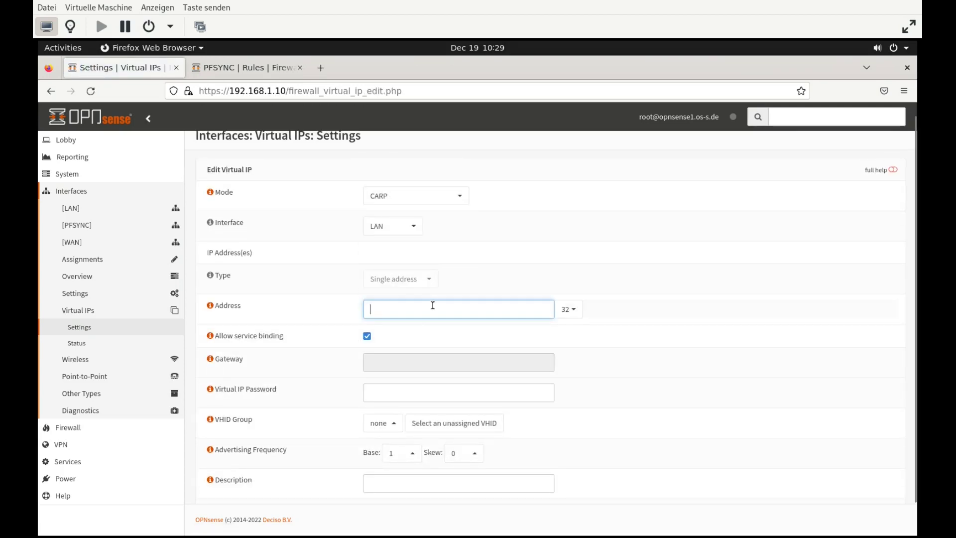
type("192.168.1.1")
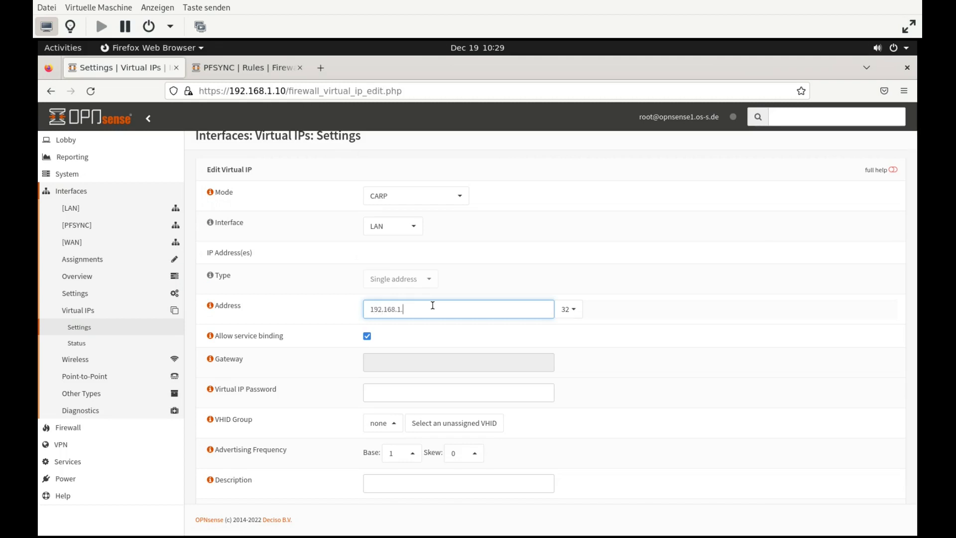
left_click(568, 309)
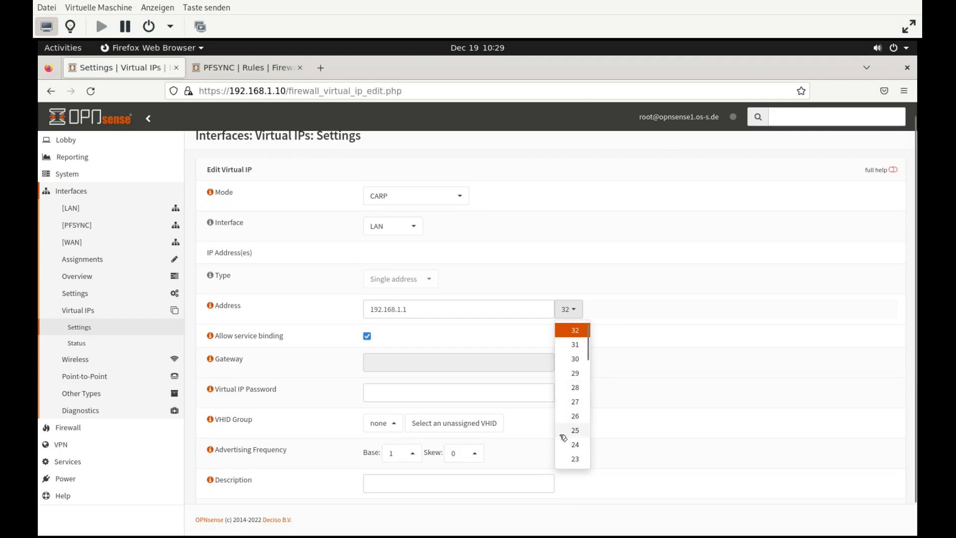
left_click(572, 444)
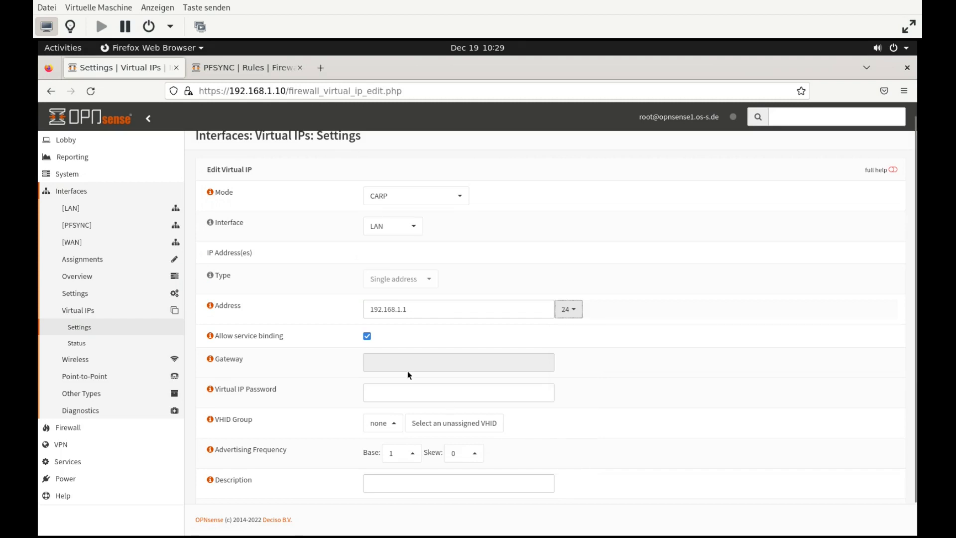
Enter the CARP password, VHID group 2 and description LAN_VIP, save, and apply changes
left_click(440, 392)
type("opnsense")
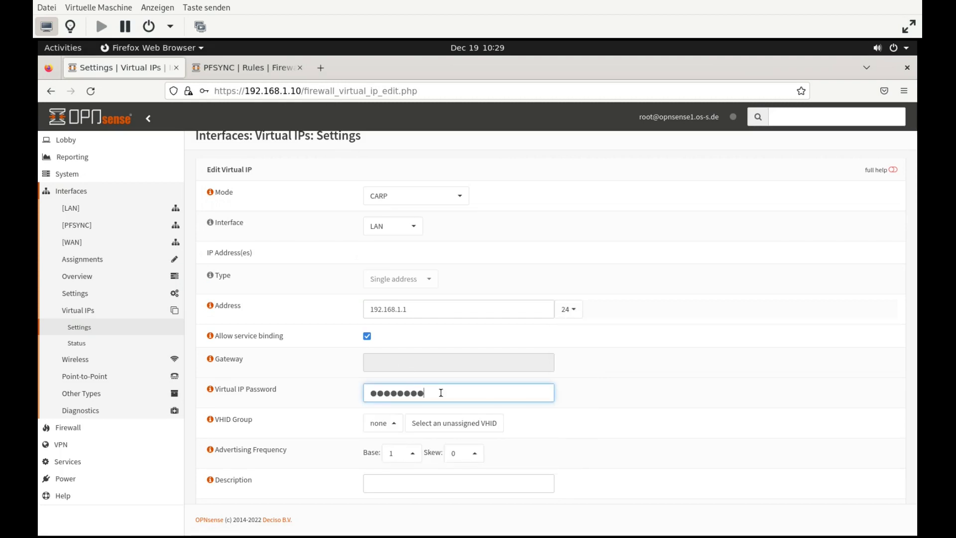
left_click(393, 422)
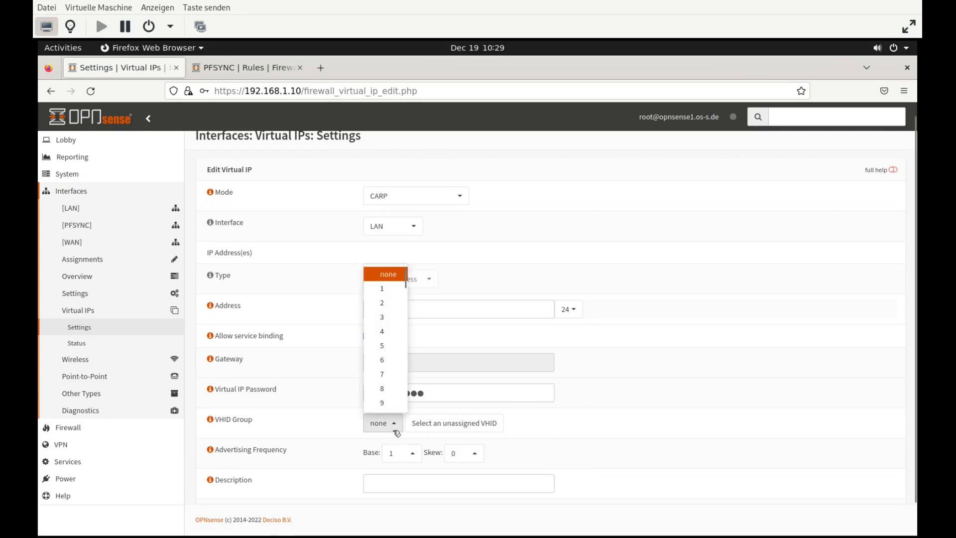
left_click(378, 304)
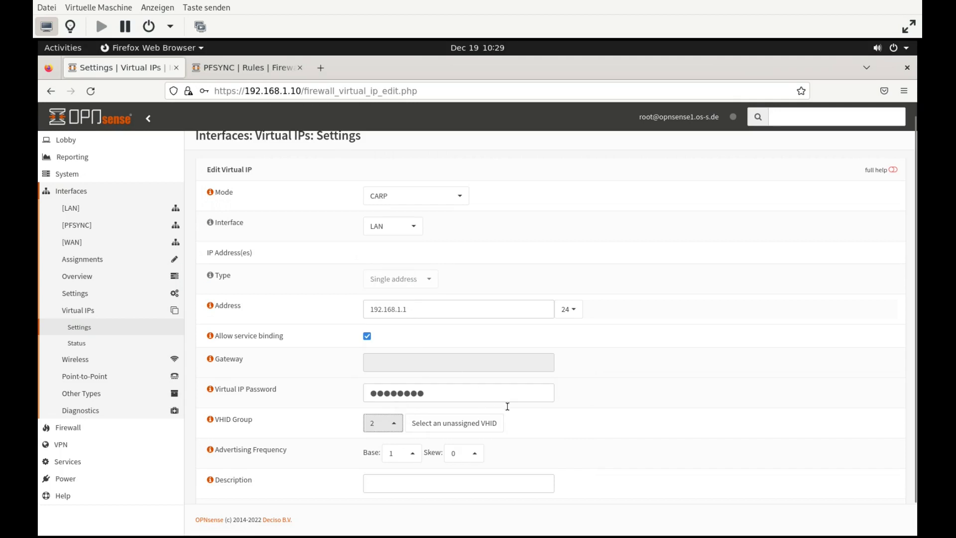
scroll(662, 458, "down", 1)
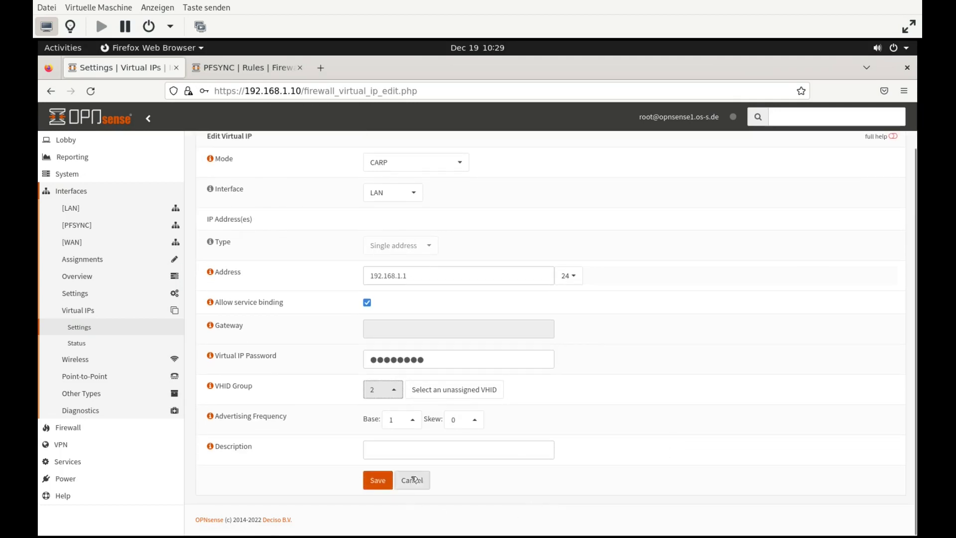
left_click(428, 455)
type("LAN_VIP")
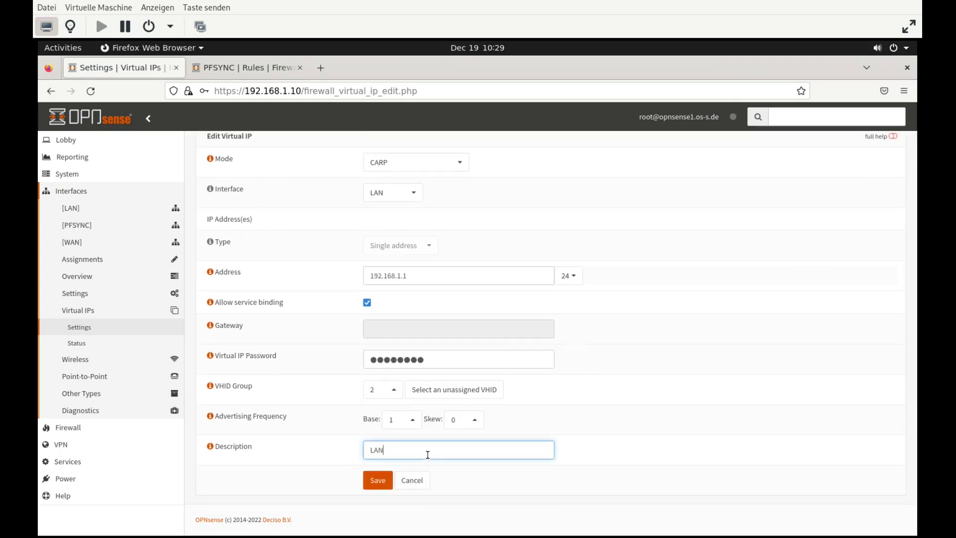
left_click(377, 480)
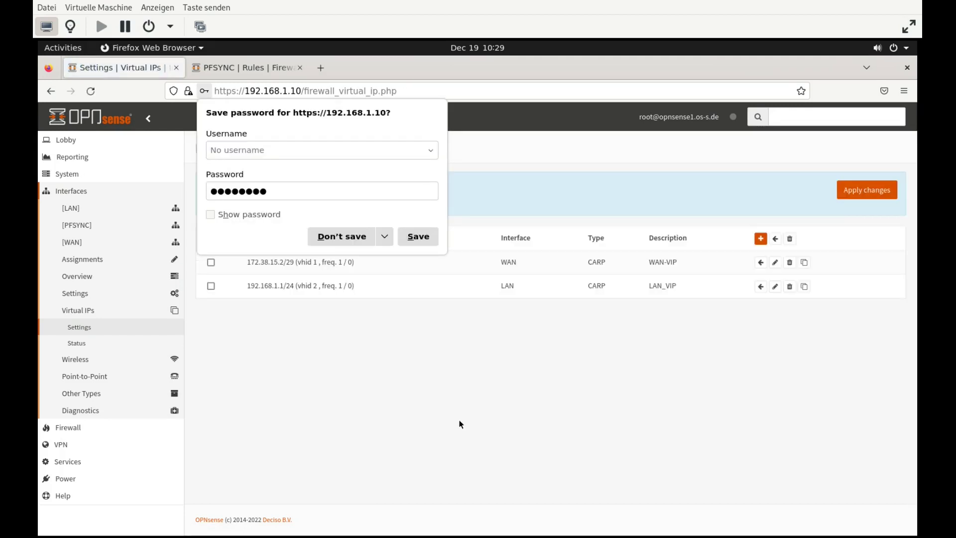
left_click(873, 194)
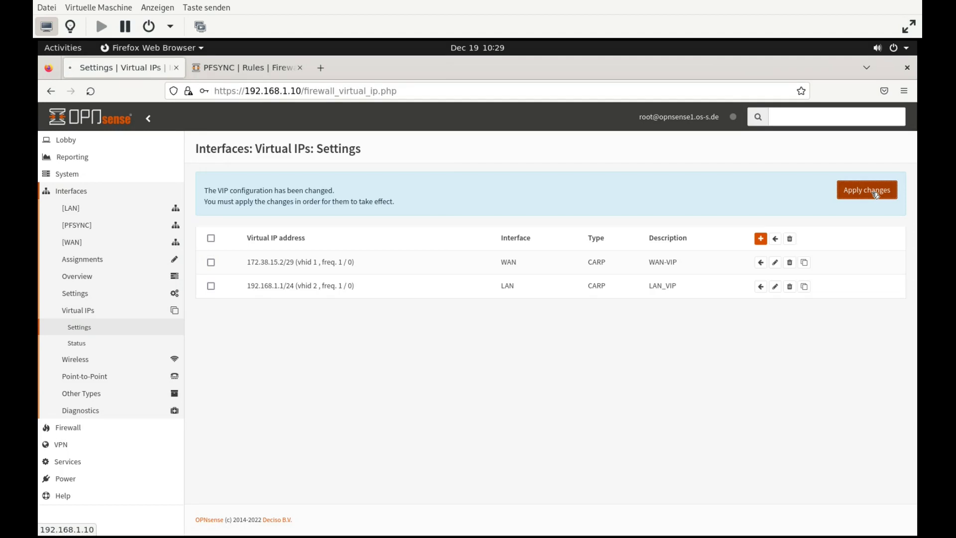
left_click(873, 194)
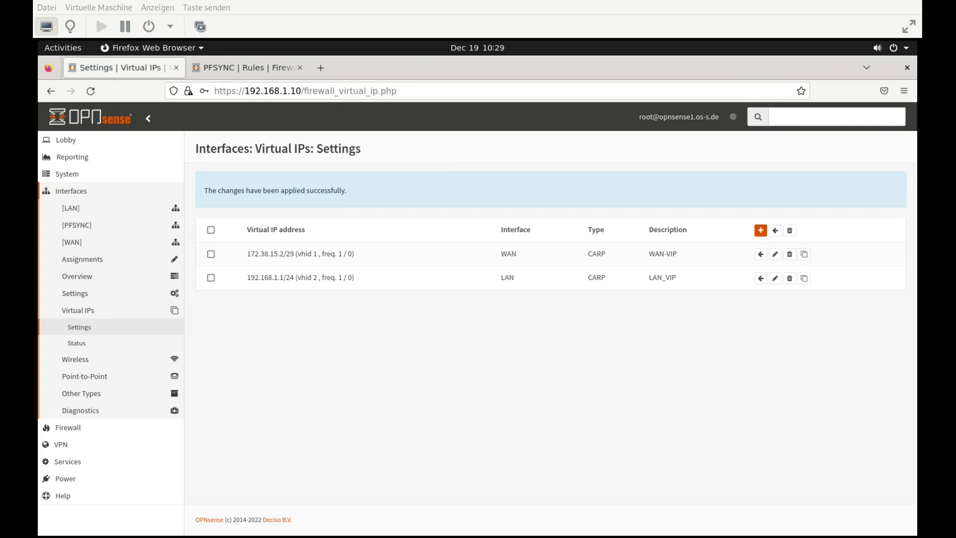
Ping the LAN virtual IP 192.168.1.1 from the terminal
key("super")
key("super")
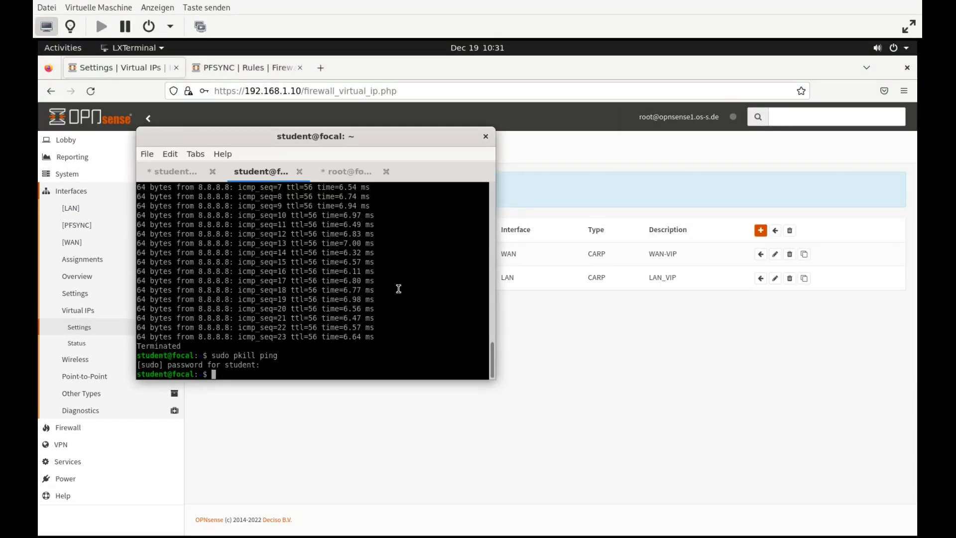
type("ping ")
type("19.")
type("2.168.1.1")
key("Return")
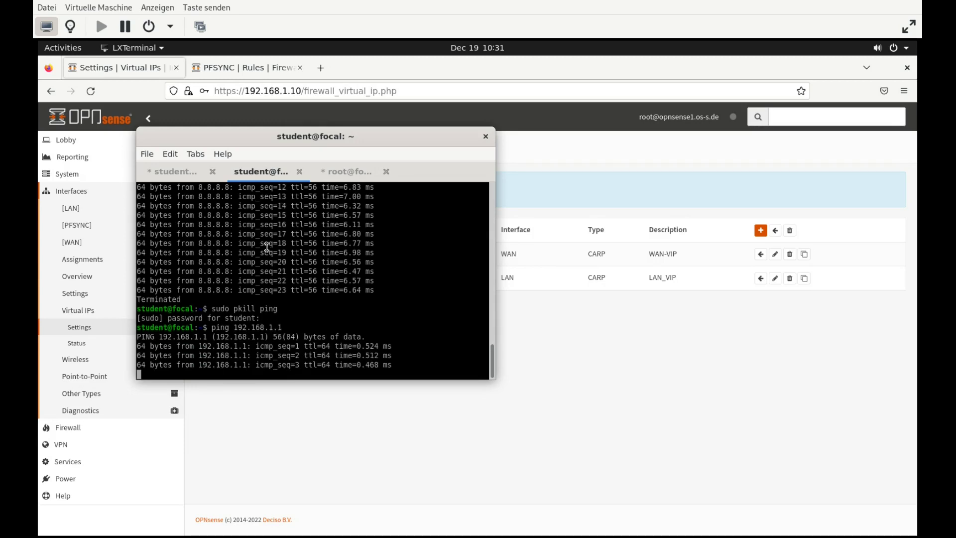
Ping the WAN virtual IP 172.38.15.2, then return to Firefox
left_click(159, 171)
key("Up")
key("BackSpace")
key("BackSpace")
key("BackSpace")
key("BackSpace")
key("BackSpace")
key("BackSpace")
key("BackSpace")
key("BackSpace")
key("BackSpace")
key("BackSpace")
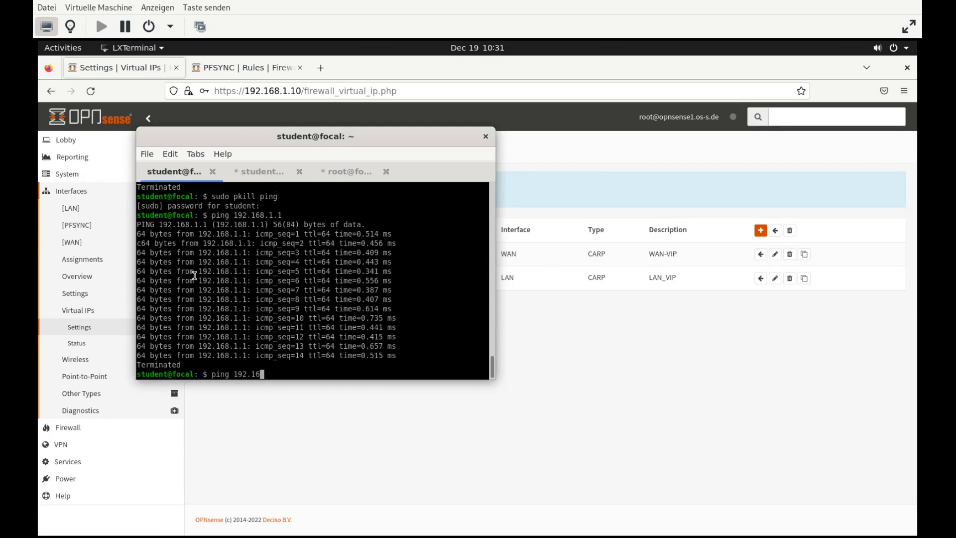
type("72.38.15.2")
key("Return")
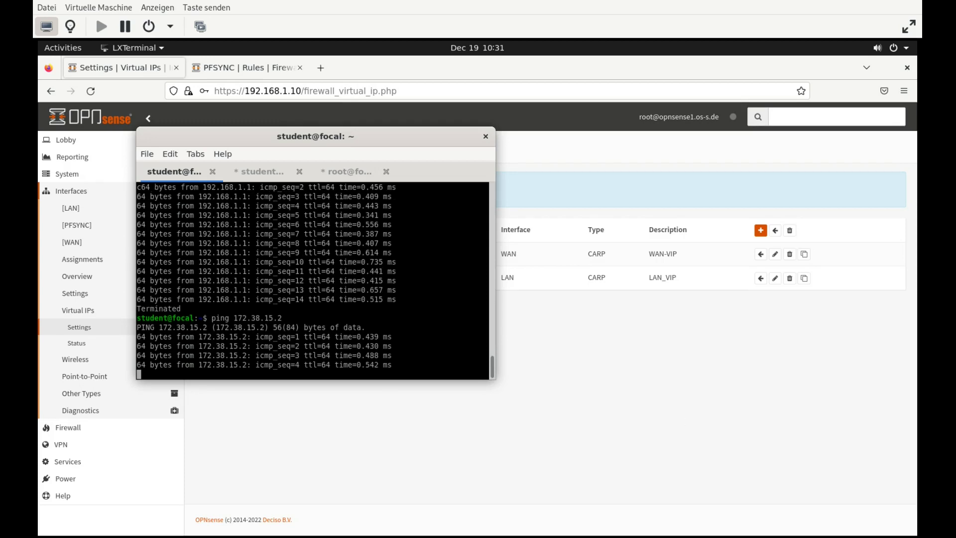
key("alt+Tab")
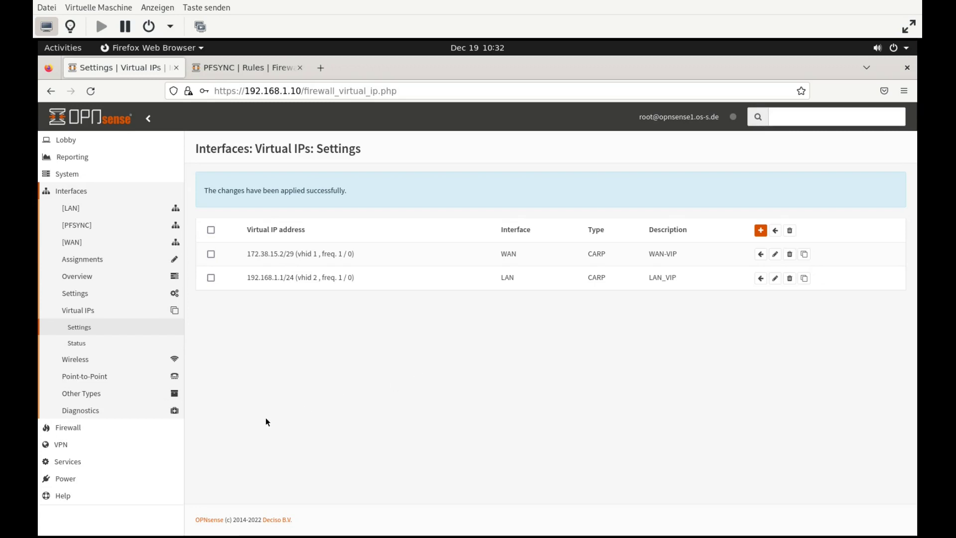
Switch Firewall > NAT > Outbound to manual rule generation and save
left_click(96, 431)
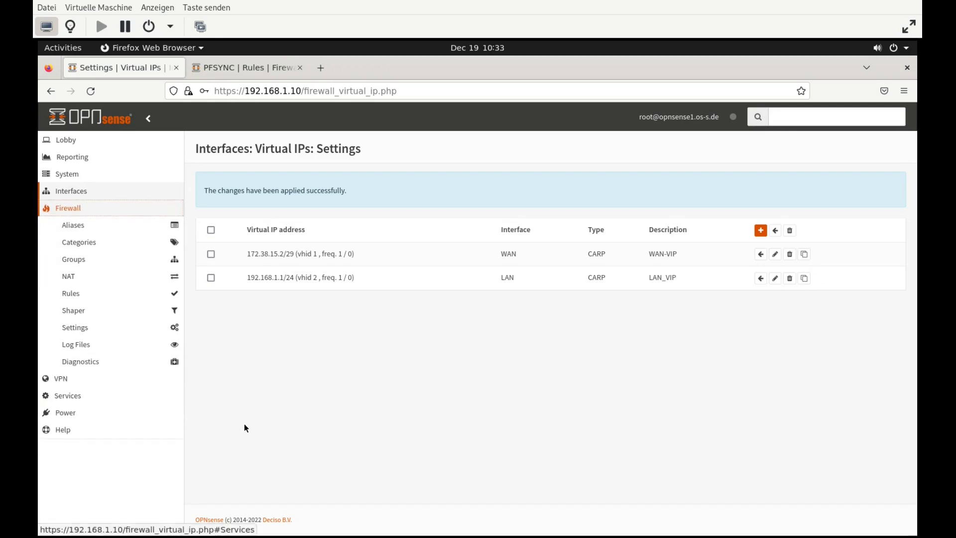
left_click(98, 277)
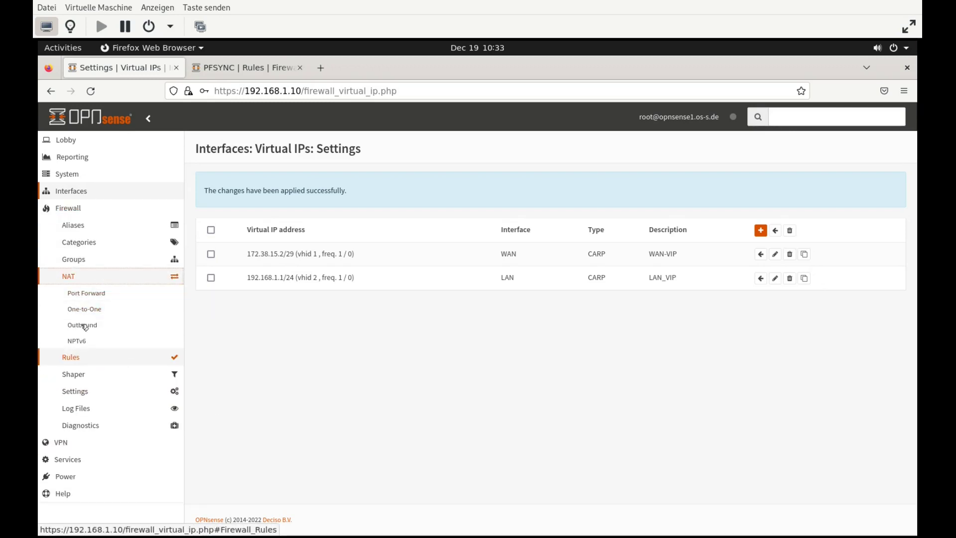
left_click(87, 325)
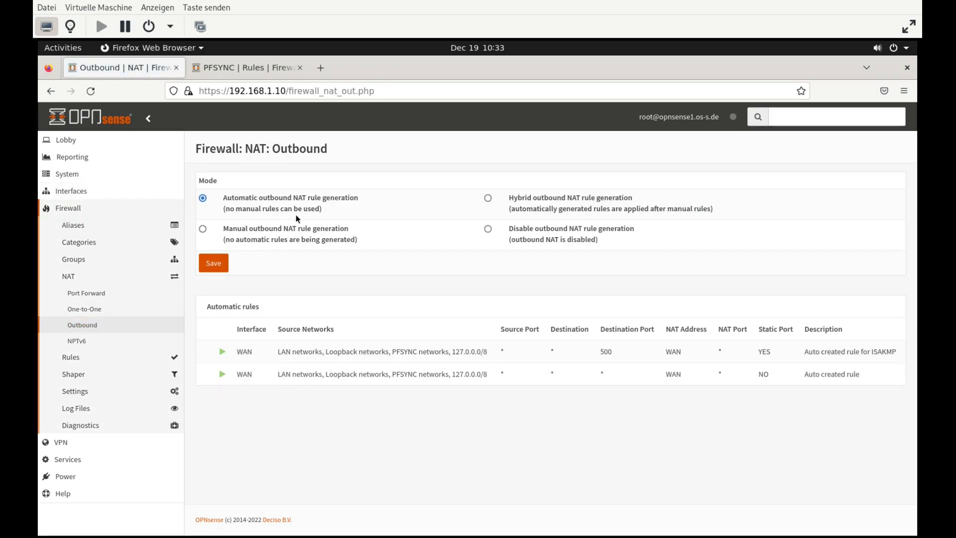
left_click(280, 236)
left_click(219, 263)
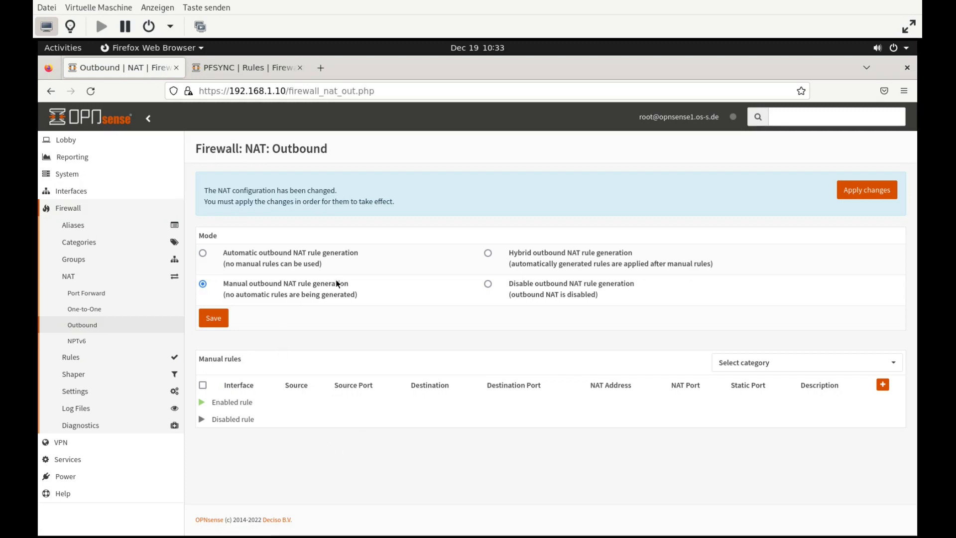
Add an outbound NAT rule translating LAN net to WAN-VIP 172.38.15.2, save, and apply
left_click(883, 384)
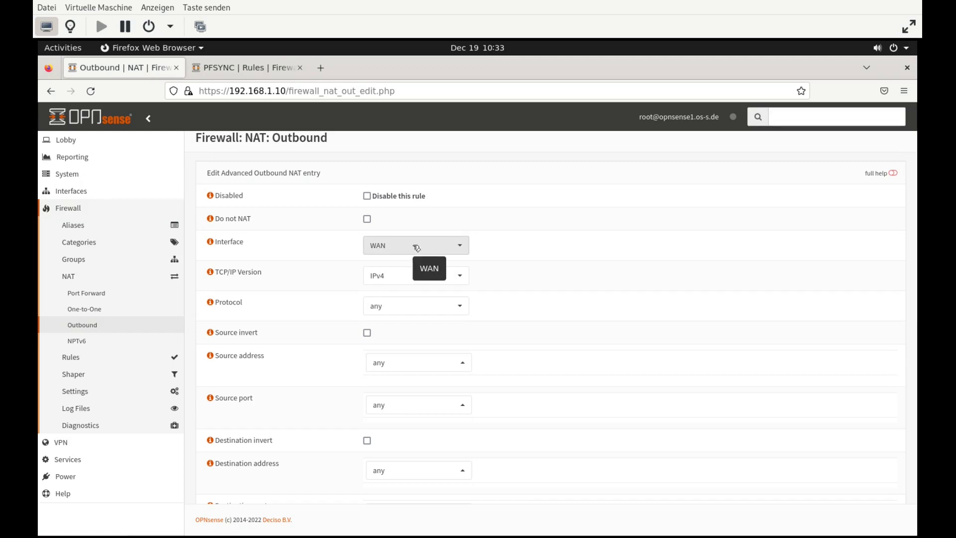
left_click(411, 364)
left_click(417, 331)
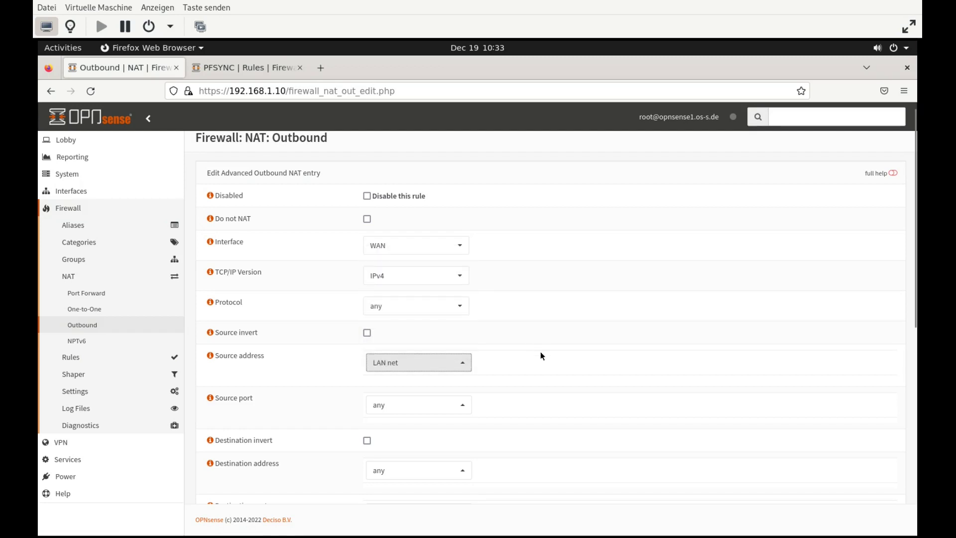
scroll(542, 355, "down", 5)
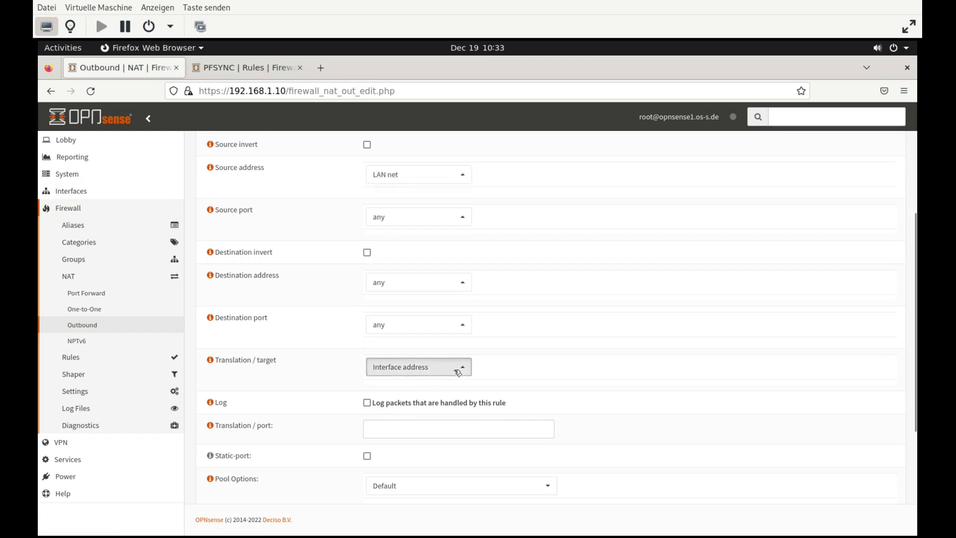
left_click(456, 367)
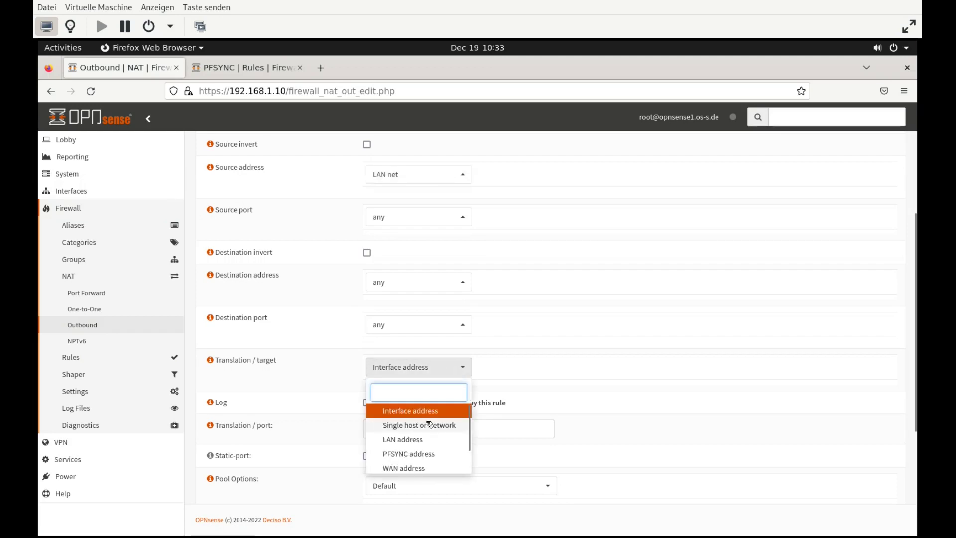
scroll(430, 425, "down", 1)
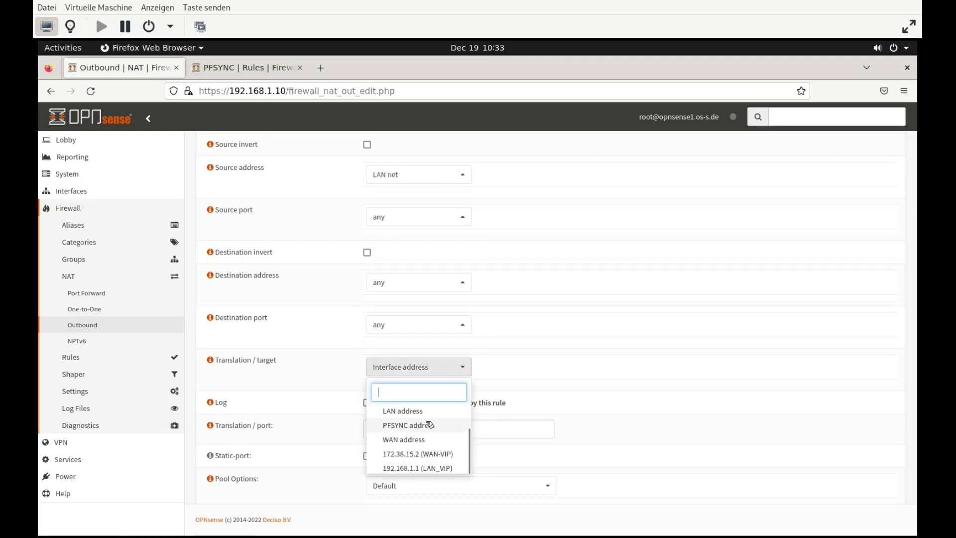
left_click(430, 454)
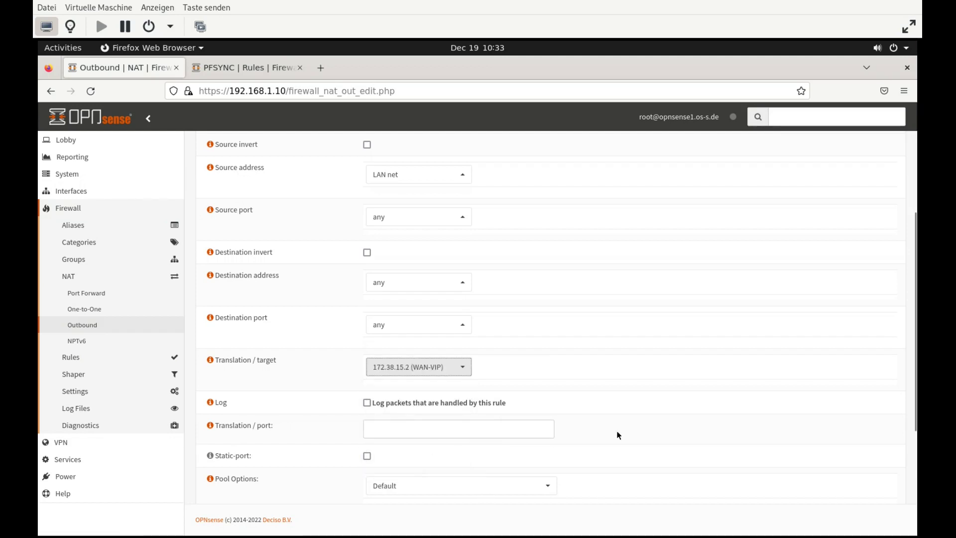
scroll(487, 441, "down", 3)
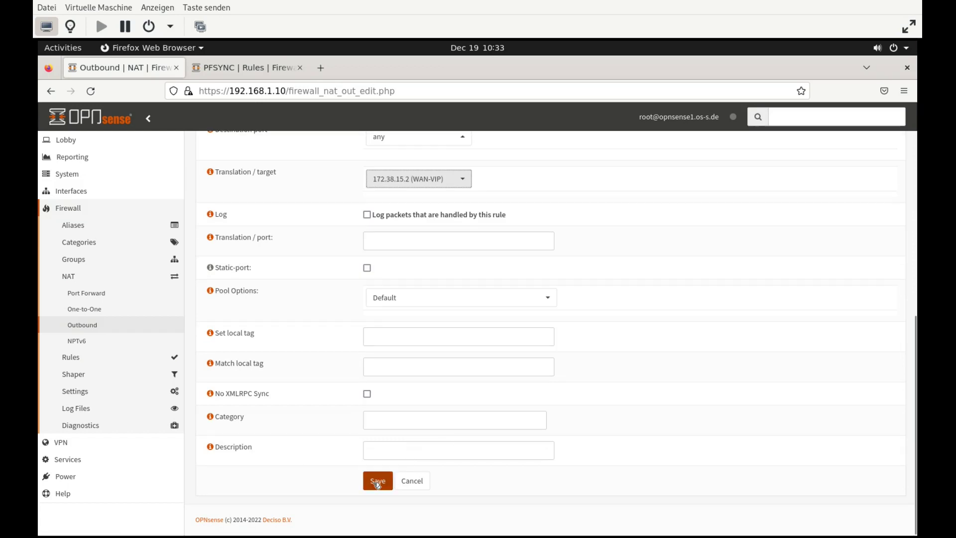
left_click(378, 481)
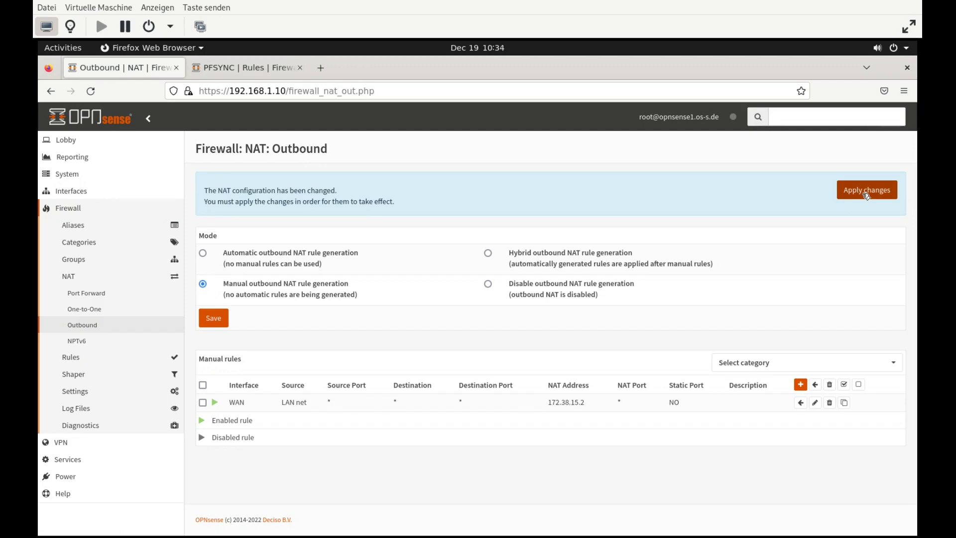
left_click(867, 195)
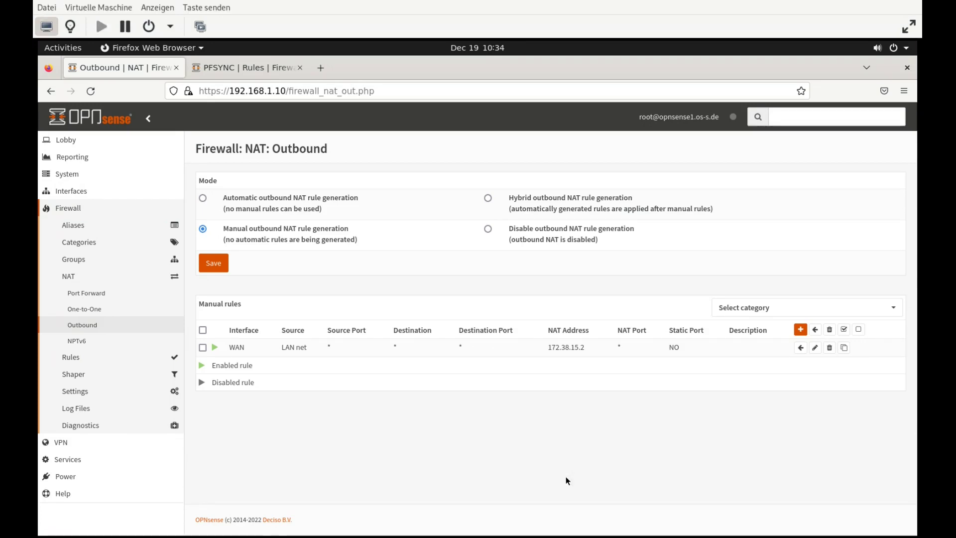
left_click(100, 464)
left_click(82, 276)
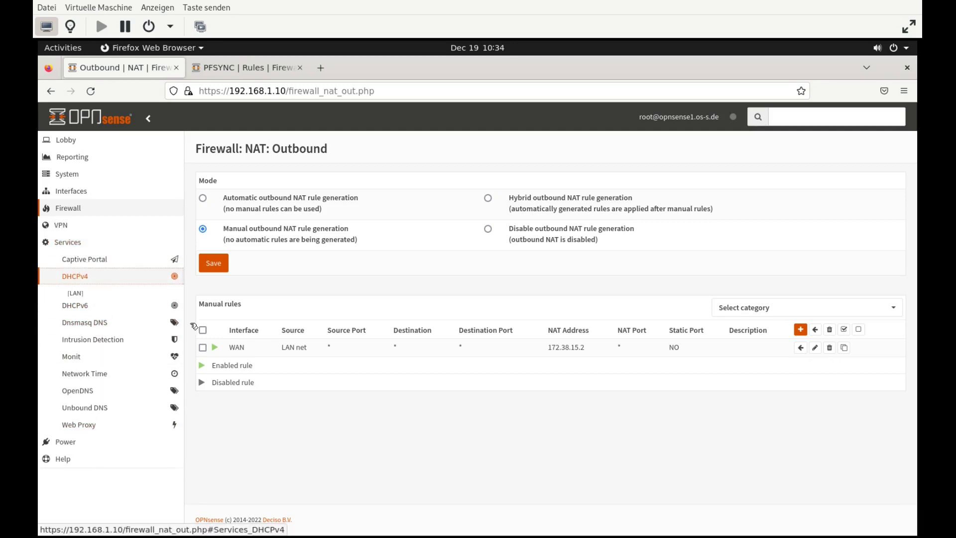
left_click(95, 293)
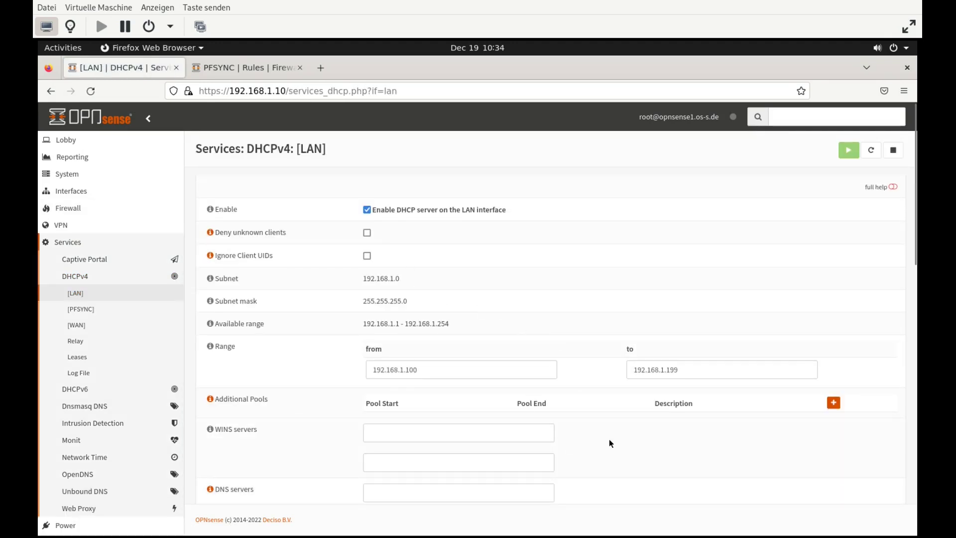
scroll(606, 441, "down", 3)
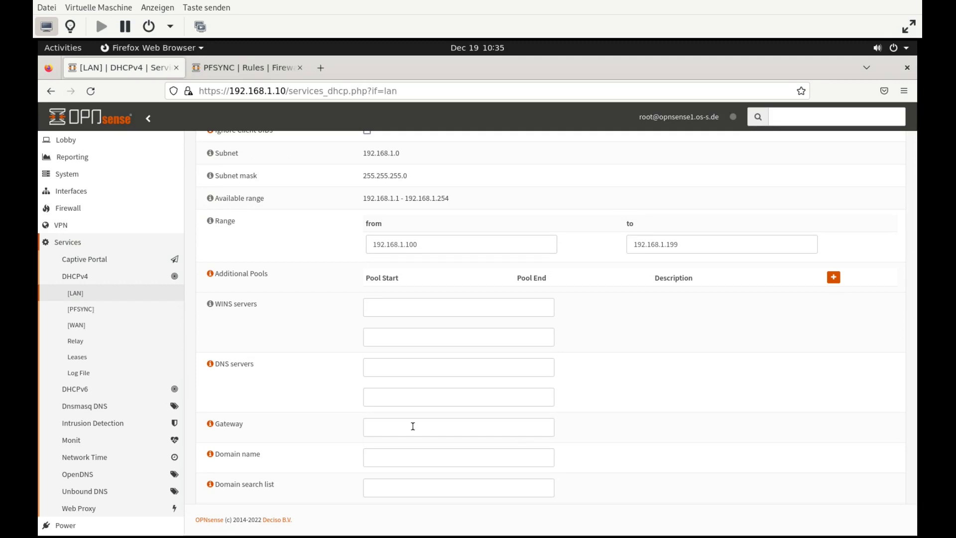
Set LAN DHCPv4 DNS server and gateway to 192.168.1.1, failover peer 192.168.1.20, and save
left_click(416, 367)
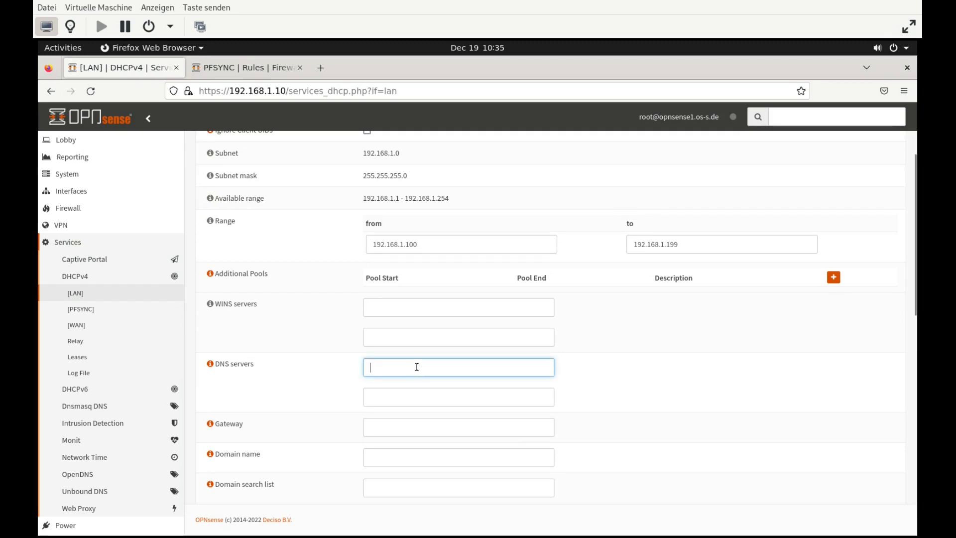
type("192.168.1.1")
key("Tab")
key("Tab")
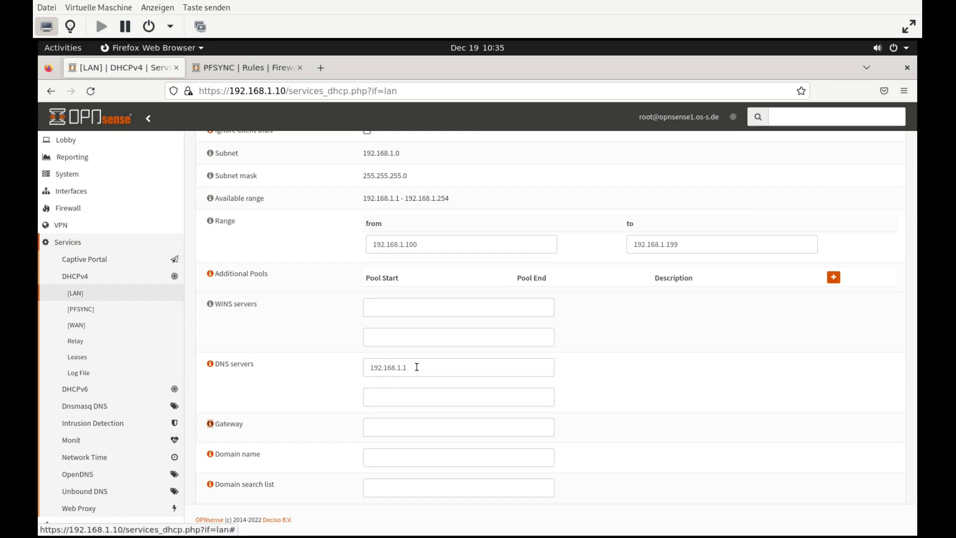
left_click(396, 425)
type("192.168.1.1")
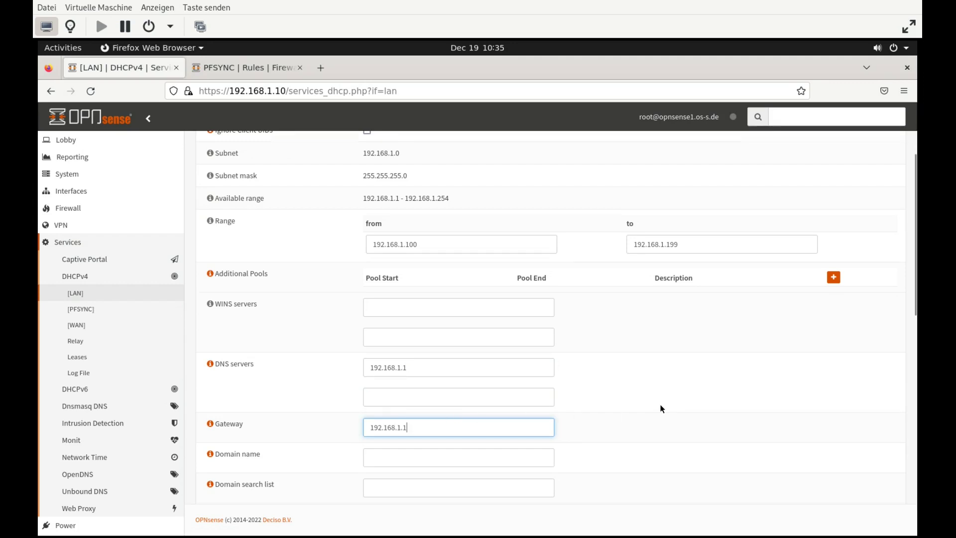
scroll(661, 409, "down", 10)
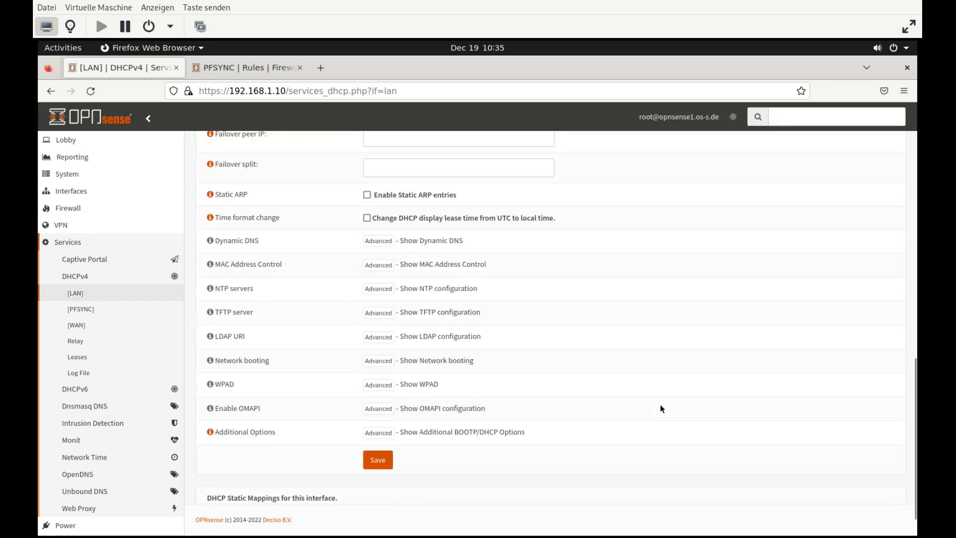
scroll(662, 408, "up", 3)
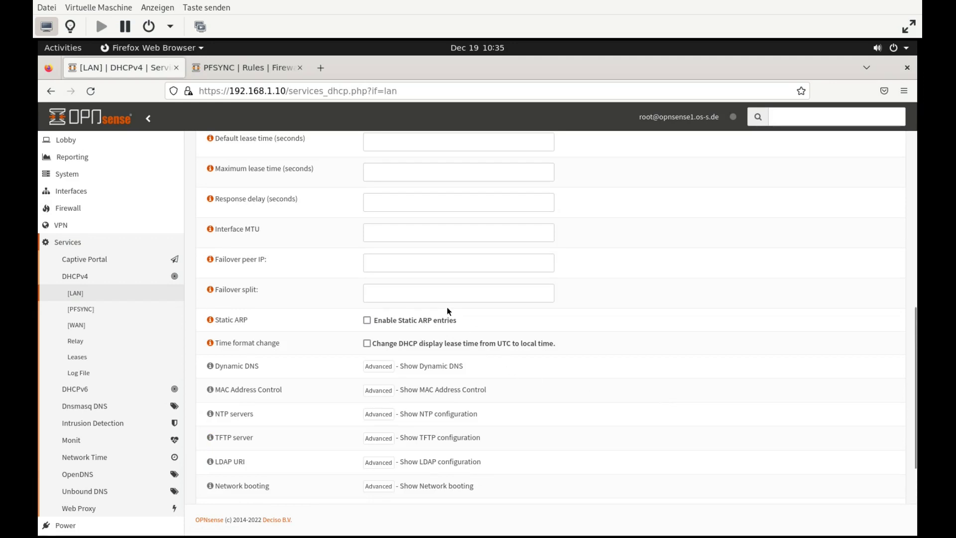
scroll(647, 338, "up", 2)
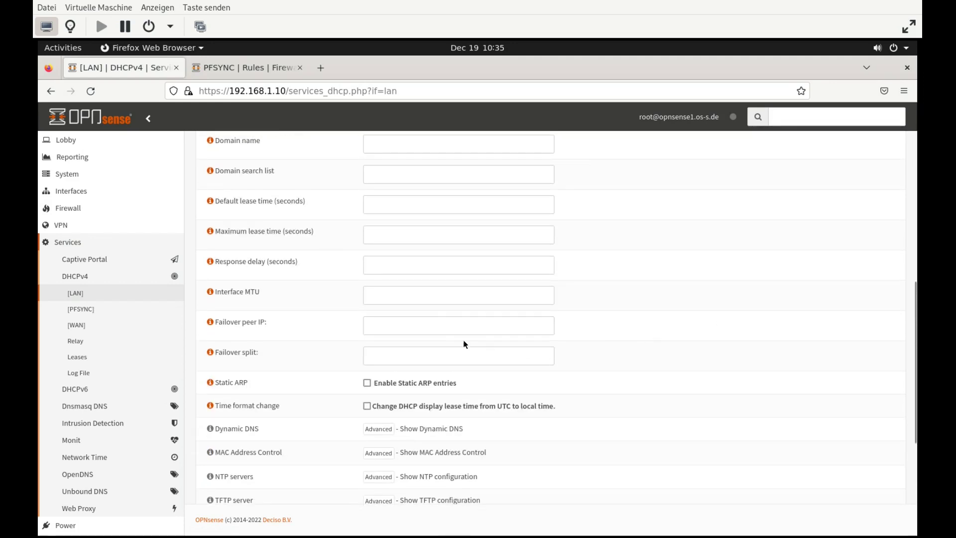
left_click(441, 330)
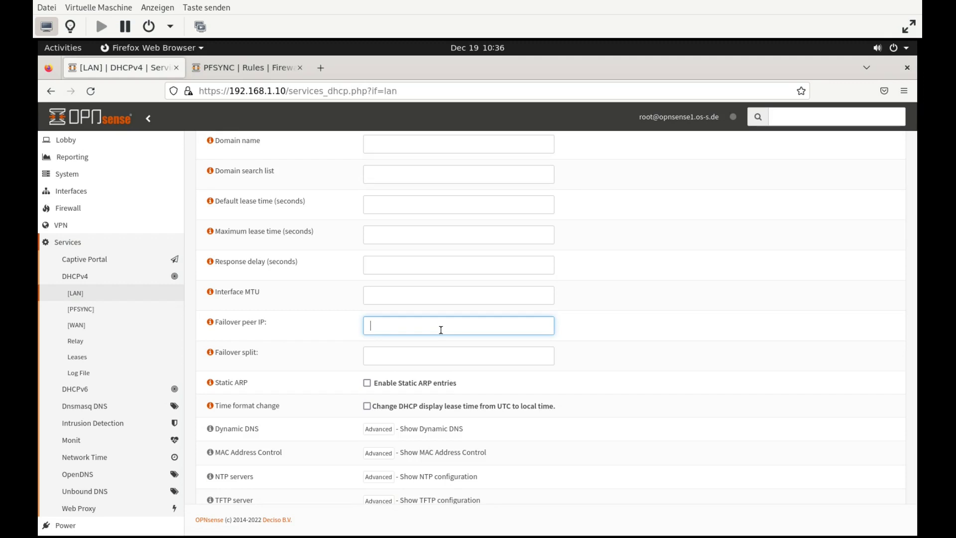
type("192.168.1.20")
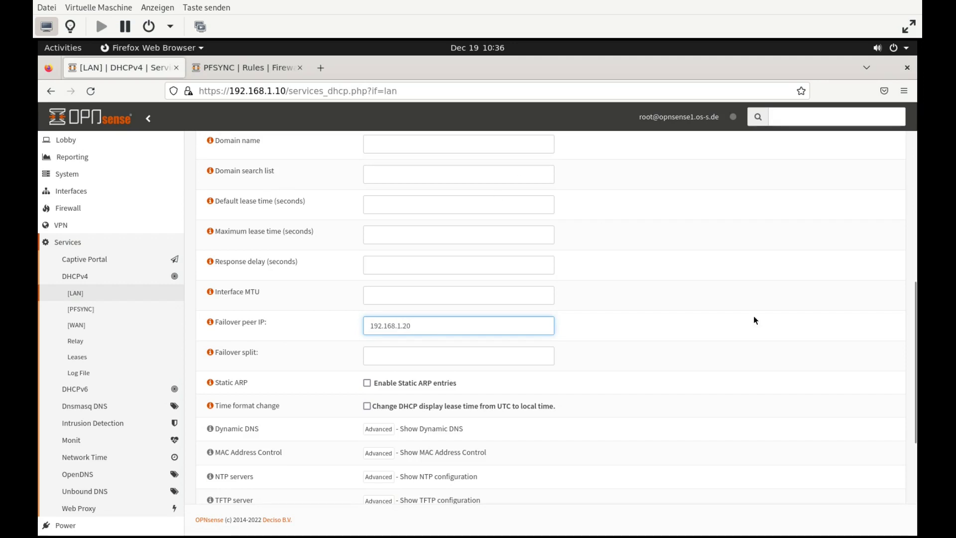
scroll(755, 320, "down", 4)
left_click(380, 463)
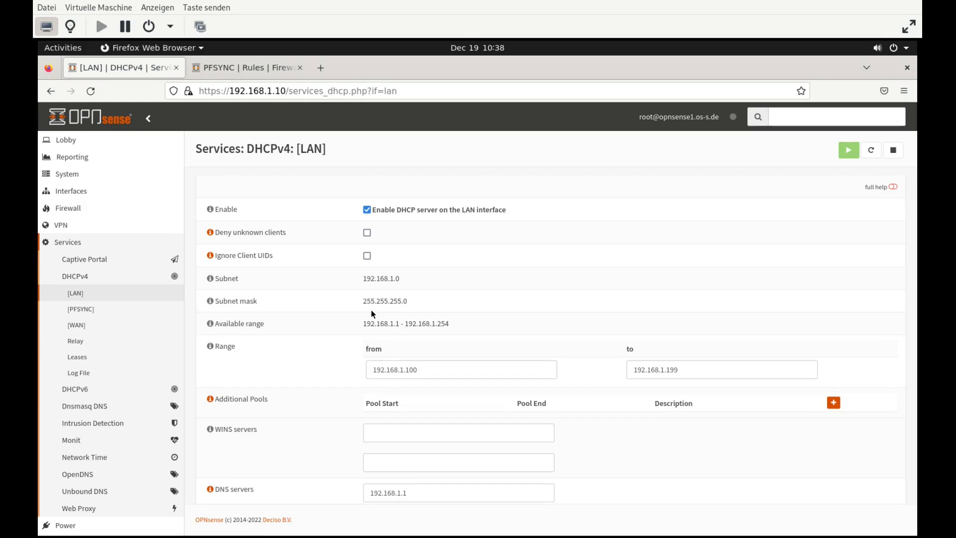
In System > High Availability > Settings, choose PFSYNC as synchronize interface and enable Synchronize States
left_click(67, 173)
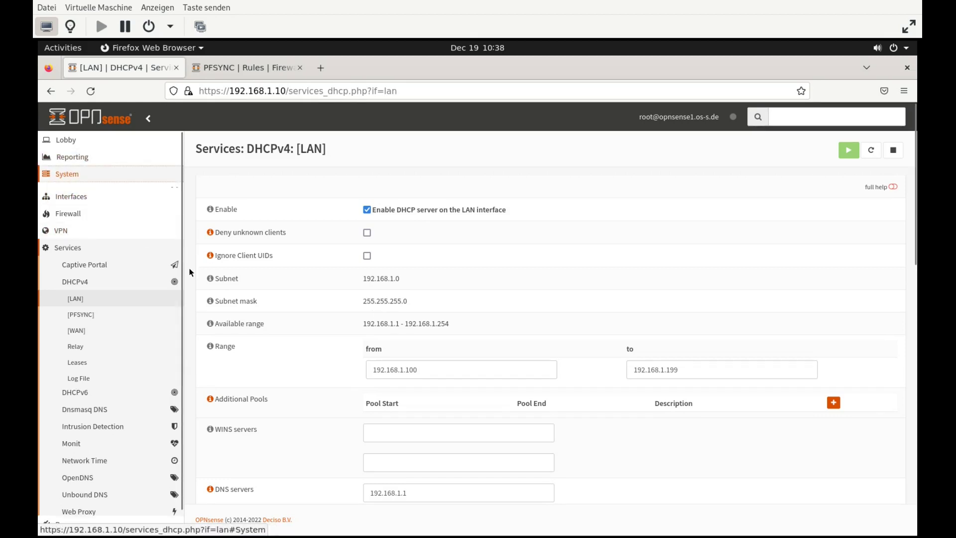
left_click(107, 259)
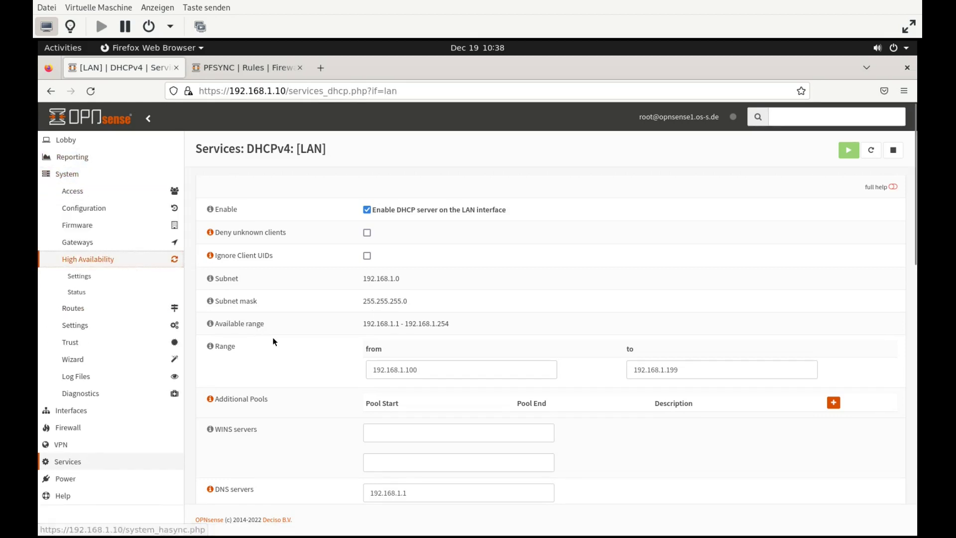
left_click(93, 277)
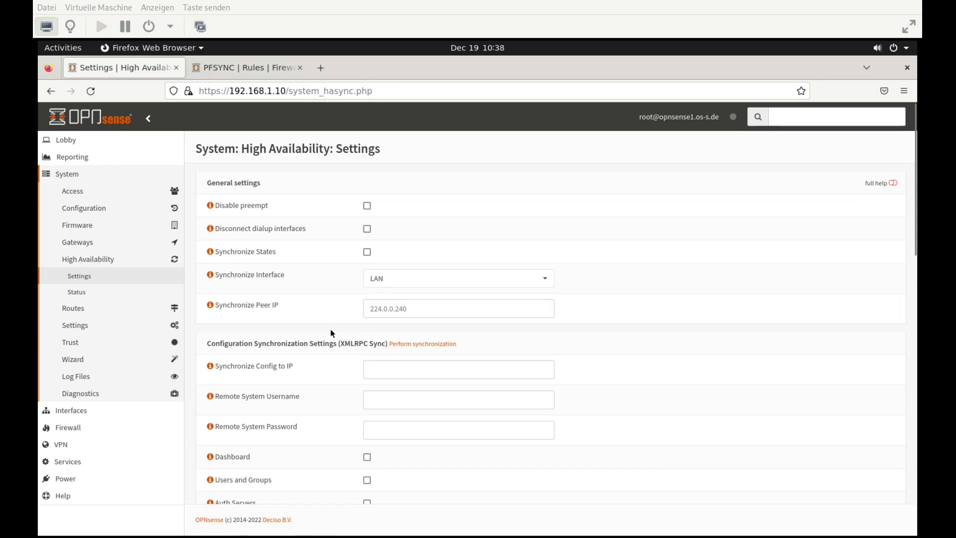
left_click(406, 280)
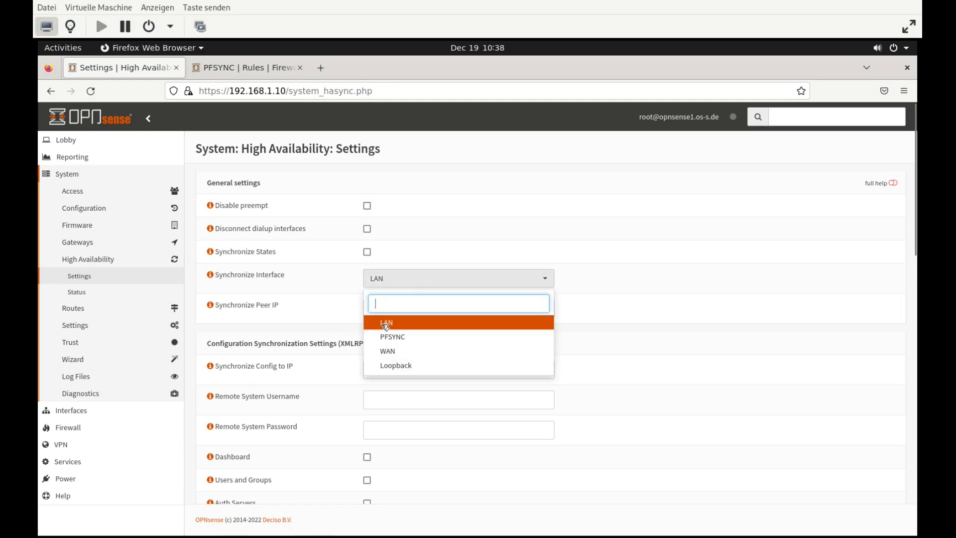
left_click(391, 336)
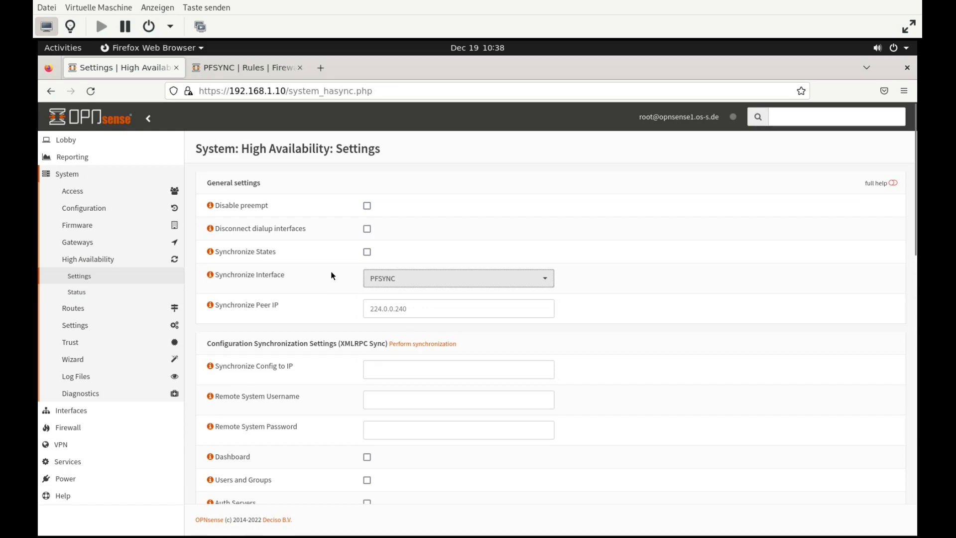
left_click(367, 251)
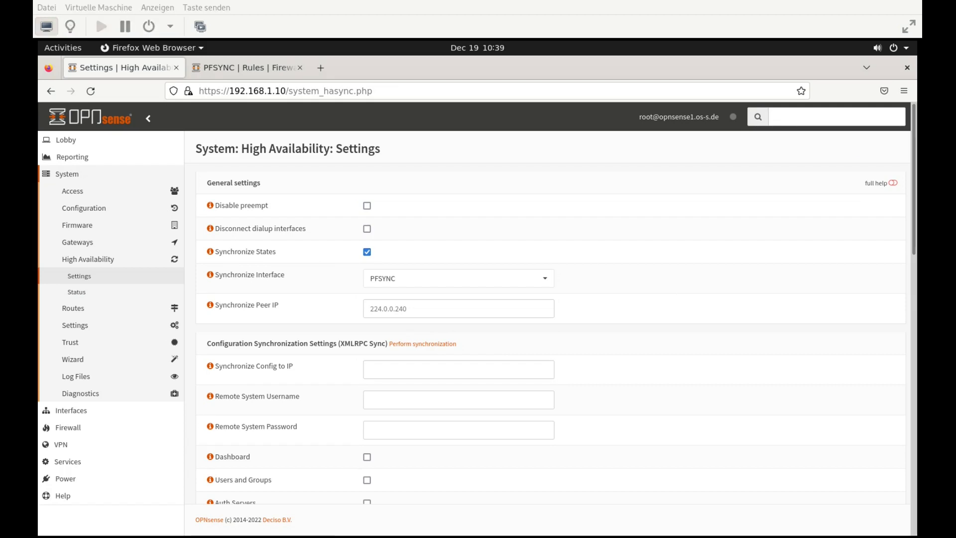
left_click(552, 353)
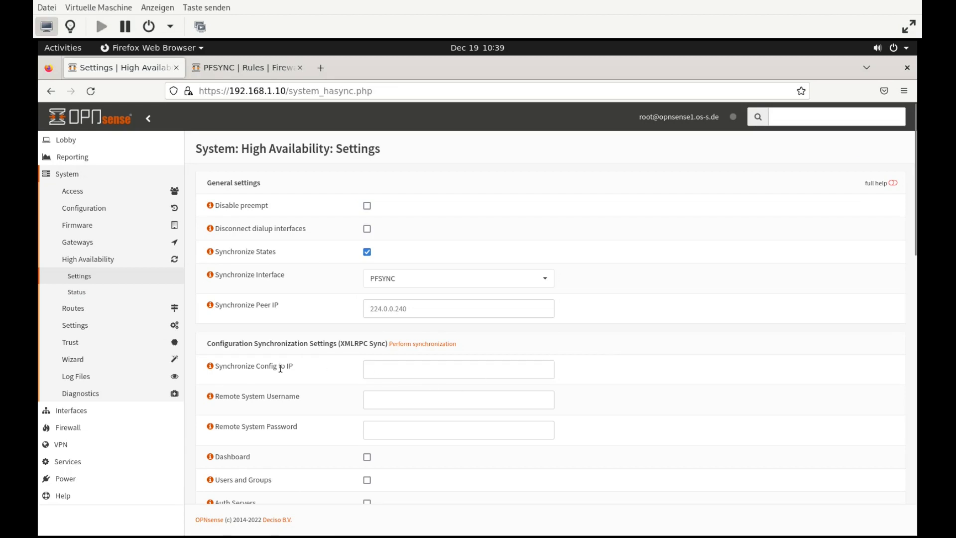
left_click(412, 372)
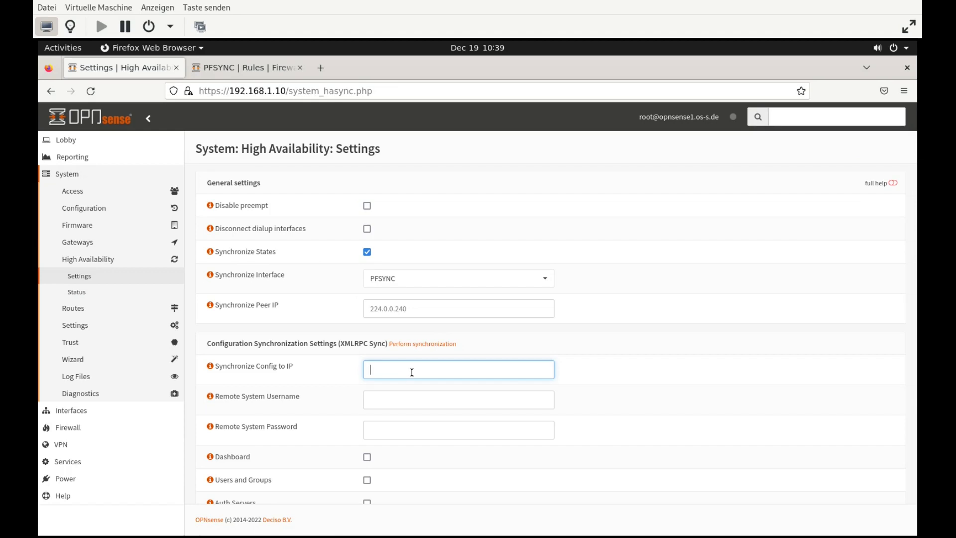
Set Synchronize Config to IP to 10.0.1.2 with remote username root and the remote password
type("10.0.1.2")
key("Tab")
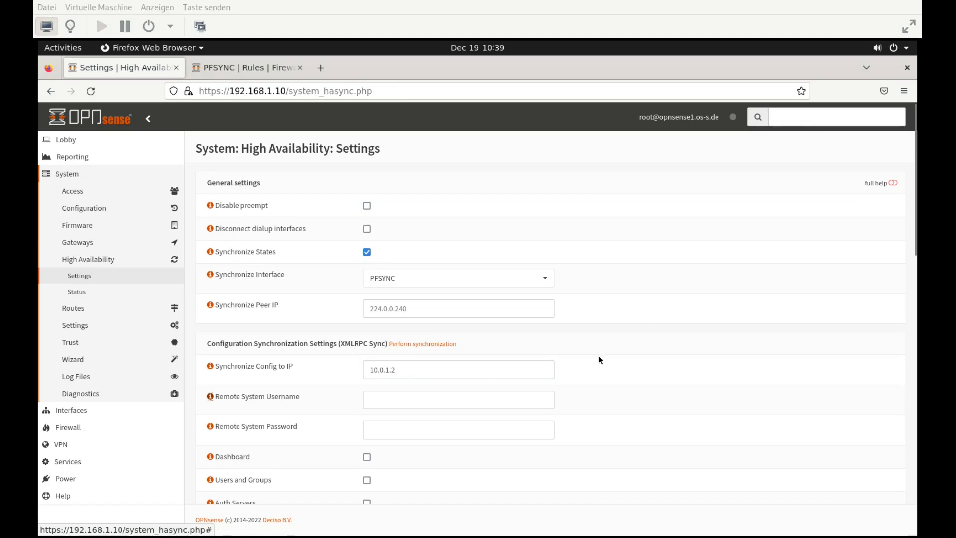
left_click(512, 400)
type("root")
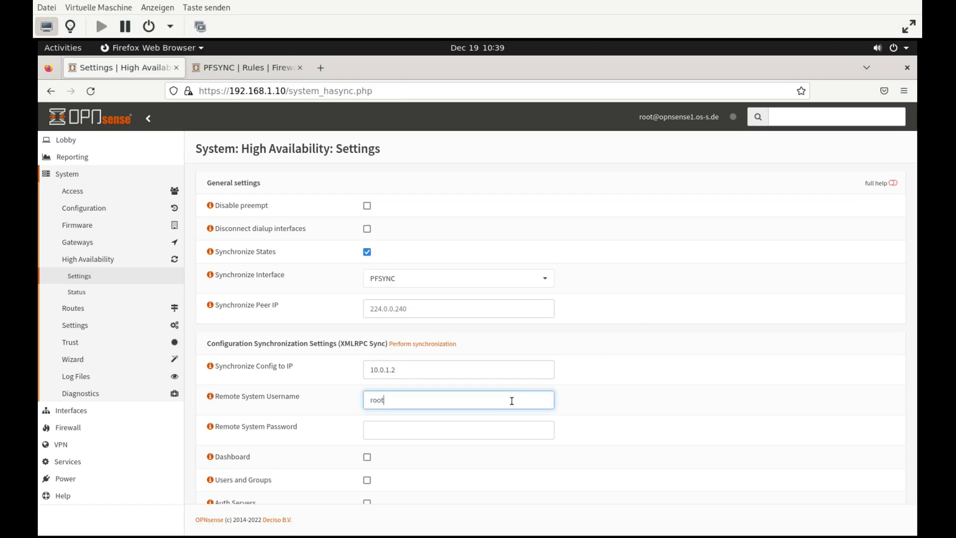
key("Tab")
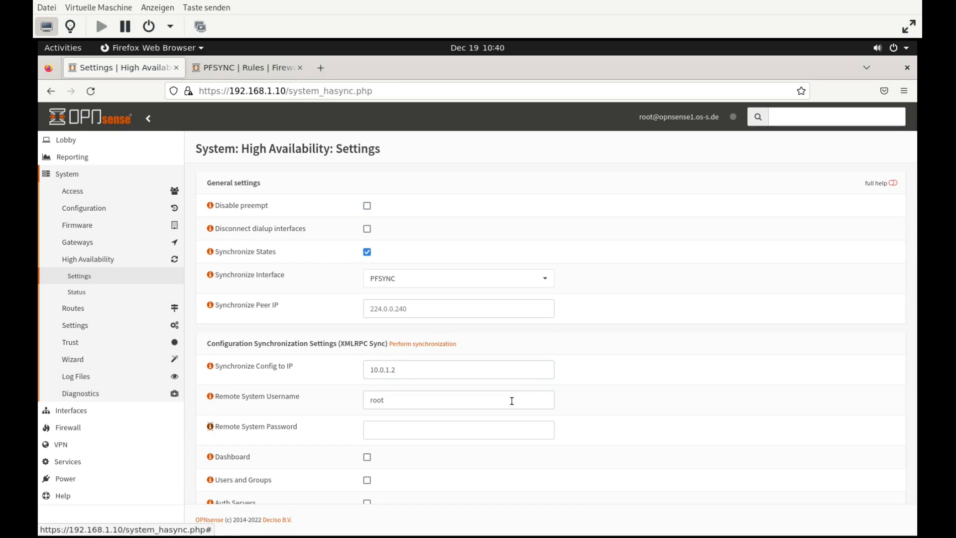
left_click(483, 436)
type("1234")
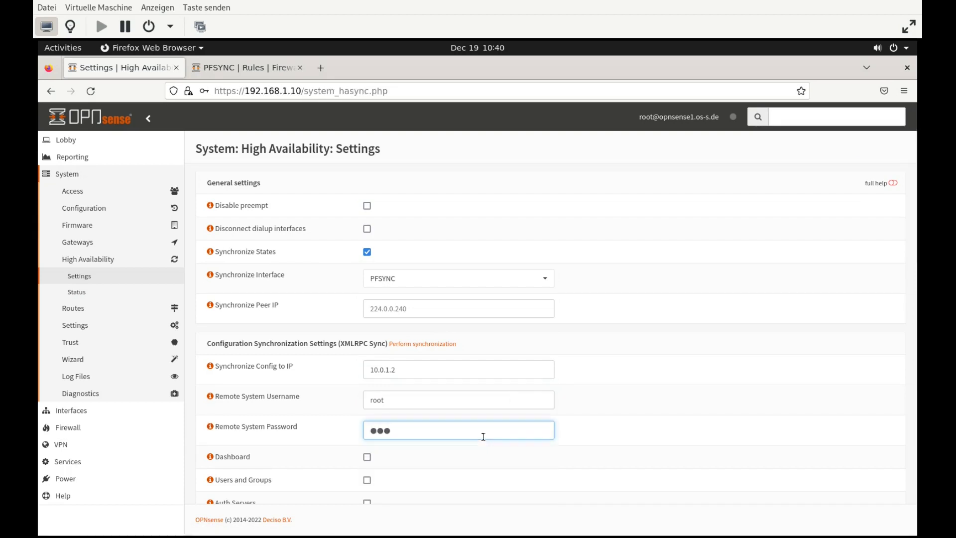
type("5678")
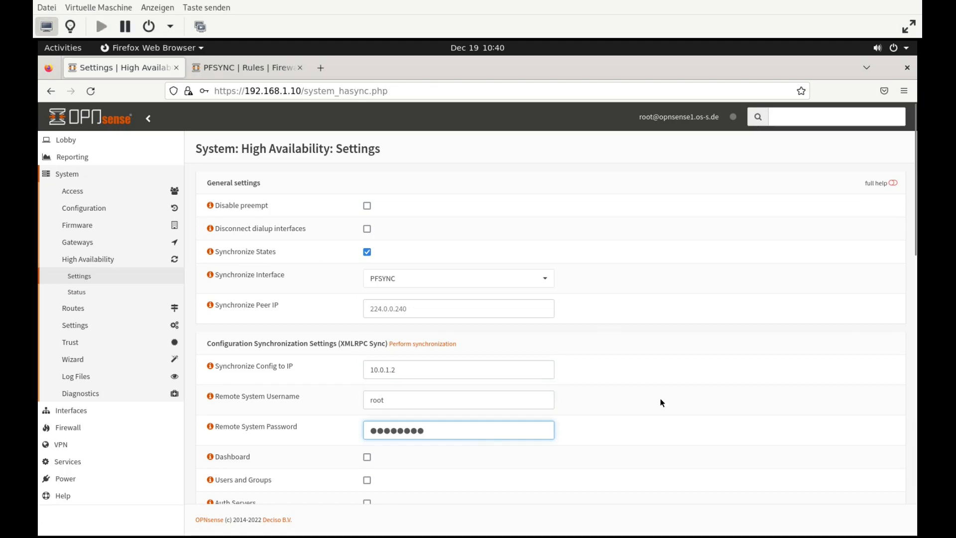
scroll(662, 402, "down", 3)
scroll(508, 383, "down", 2)
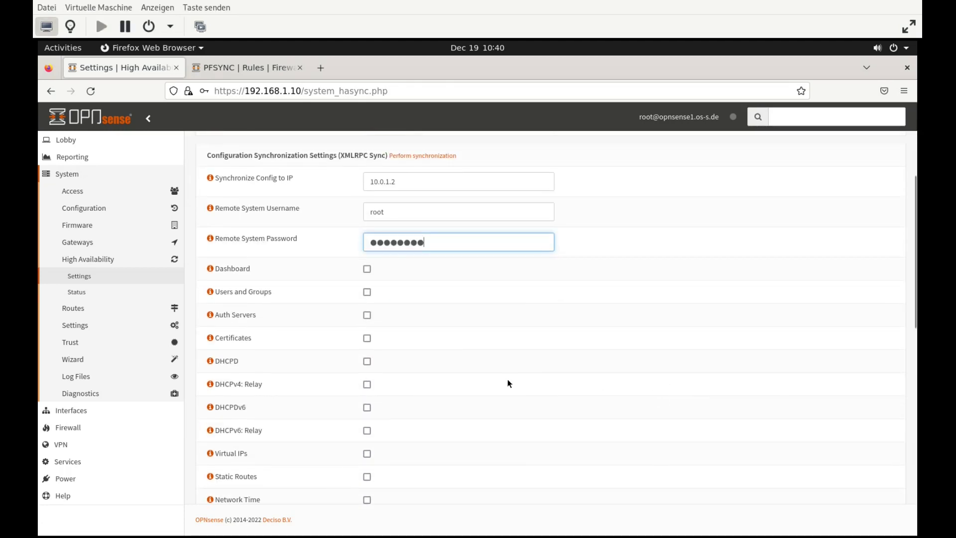
Tick Users and Groups, Certificates, DHCPD and Virtual IPs for config sync
left_click(367, 292)
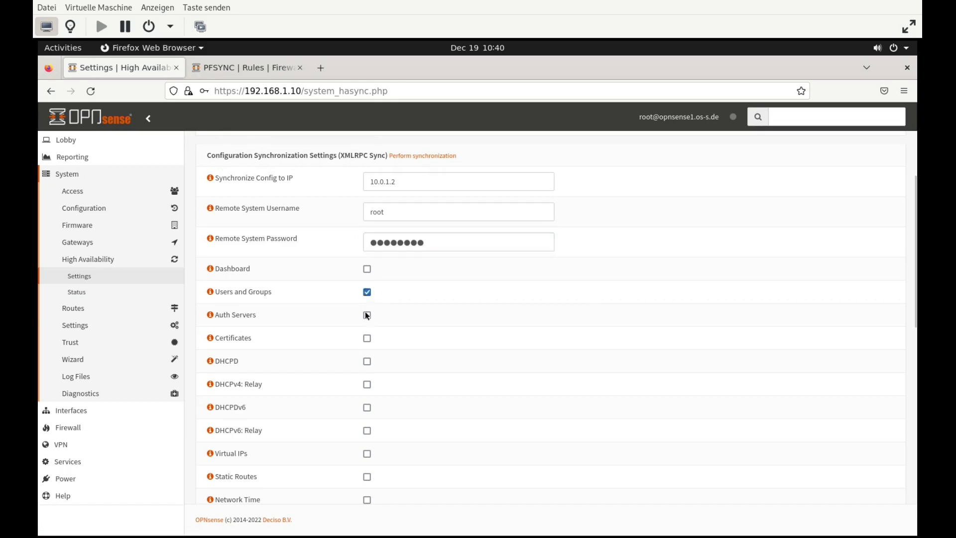
left_click(367, 339)
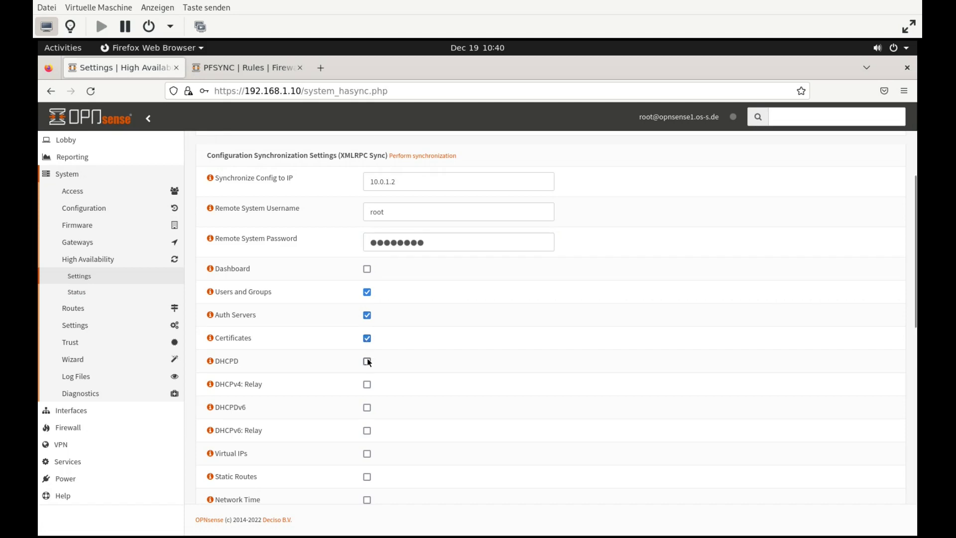
left_click(367, 361)
scroll(408, 396, "down", 2)
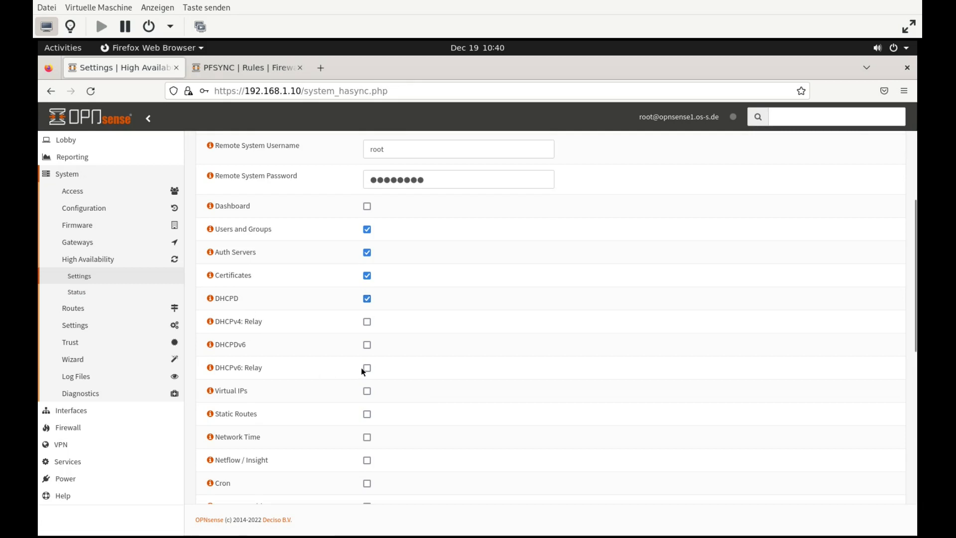
left_click(367, 391)
Tick Network Time, Cron and Web GUI for sync, leaving Dnsmasq DNS unticked
scroll(419, 412, "down", 2)
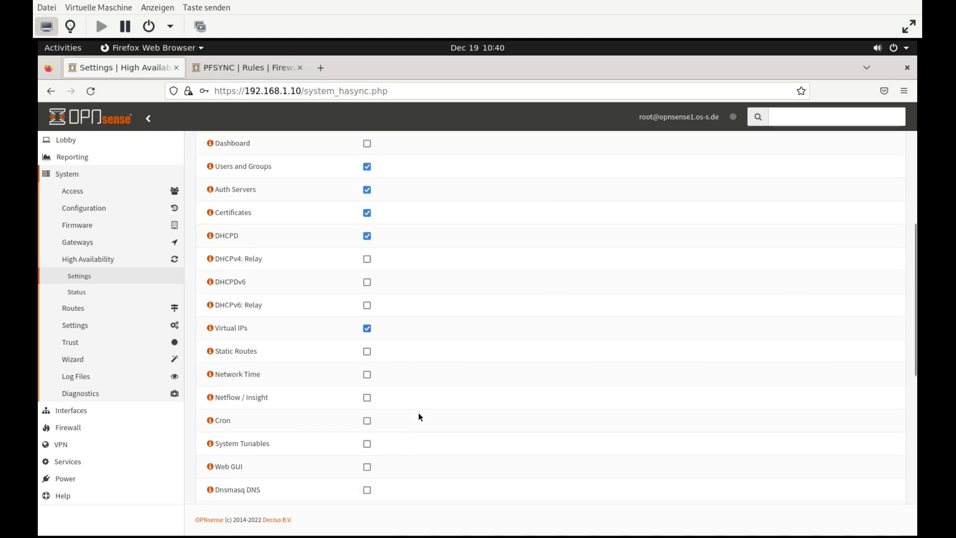
left_click(367, 376)
left_click(368, 422)
scroll(495, 438, "down", 2)
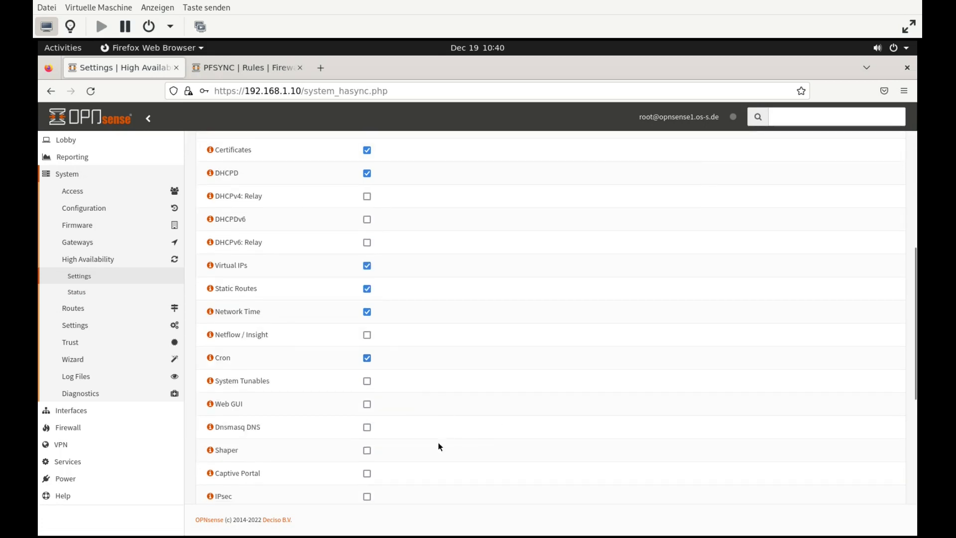
left_click(367, 404)
left_click(367, 426)
left_click(367, 427)
Tick Firewall Groups, Firewall Schedules and Firewall Categories for config sync
scroll(401, 442, "down", 4)
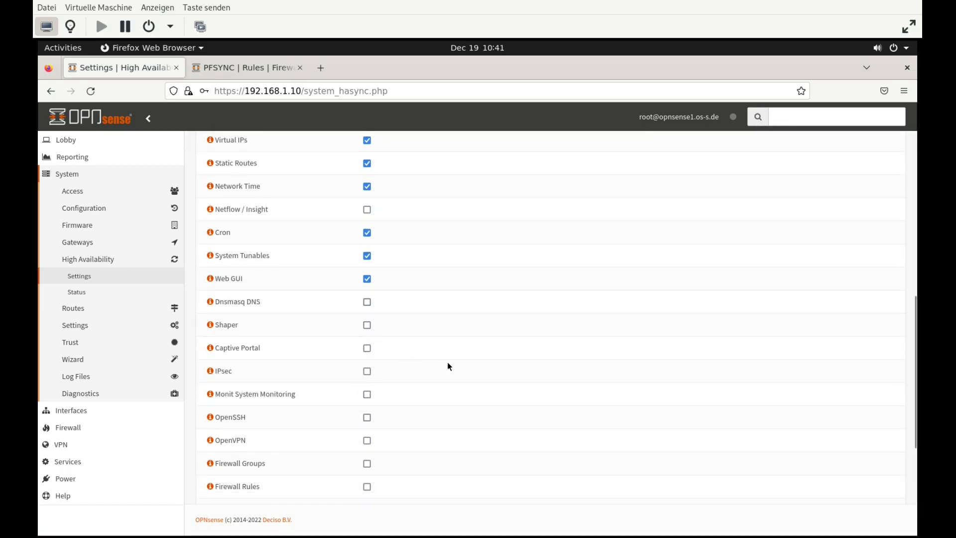
scroll(472, 398, "down", 3)
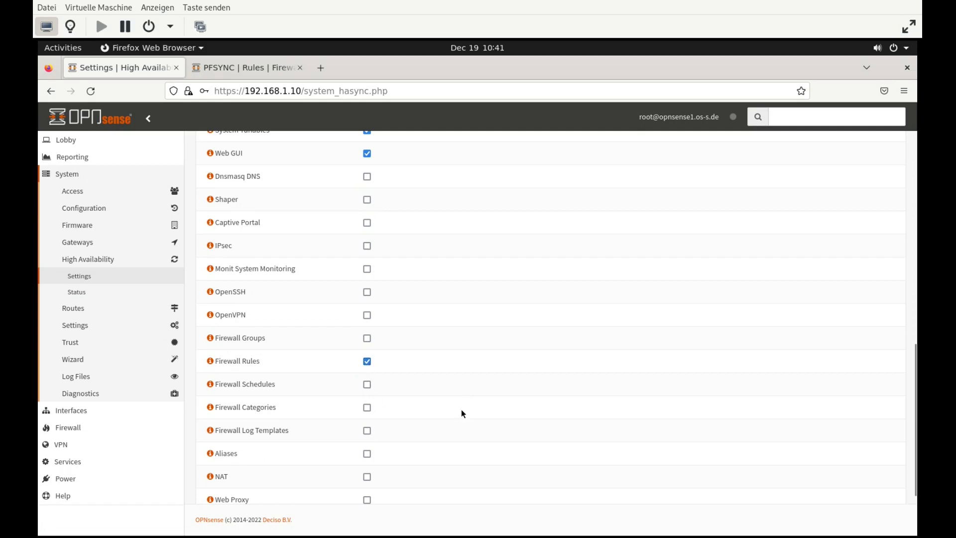
scroll(471, 434, "down", 3)
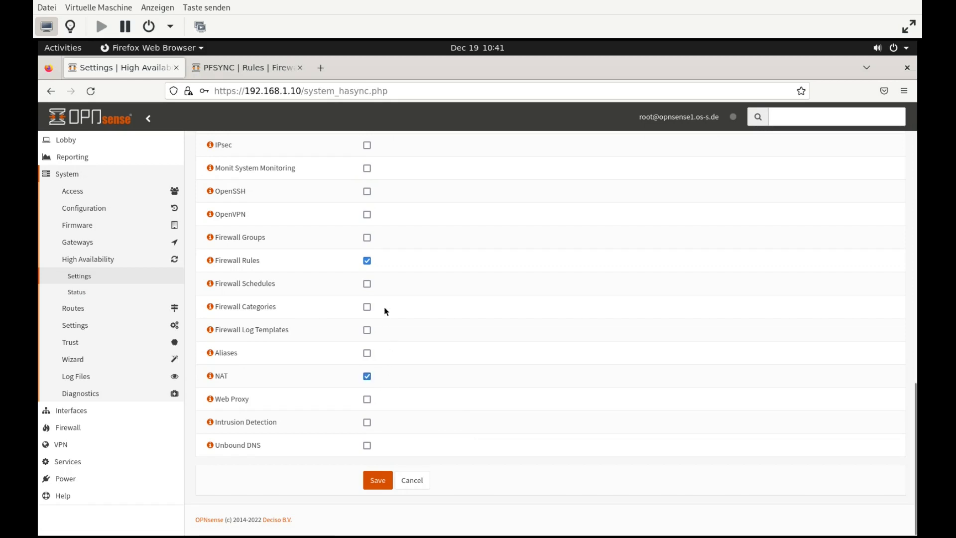
left_click(367, 238)
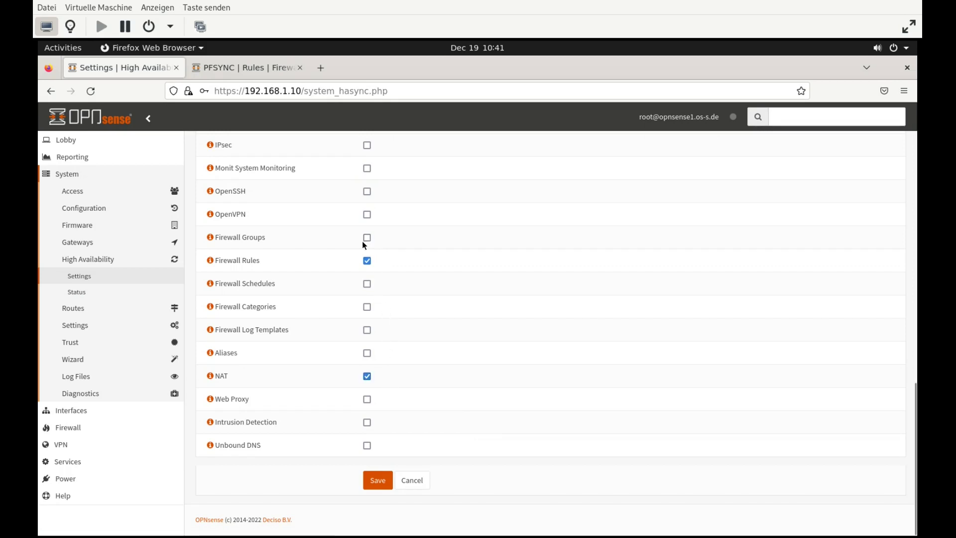
left_click(367, 284)
left_click(368, 307)
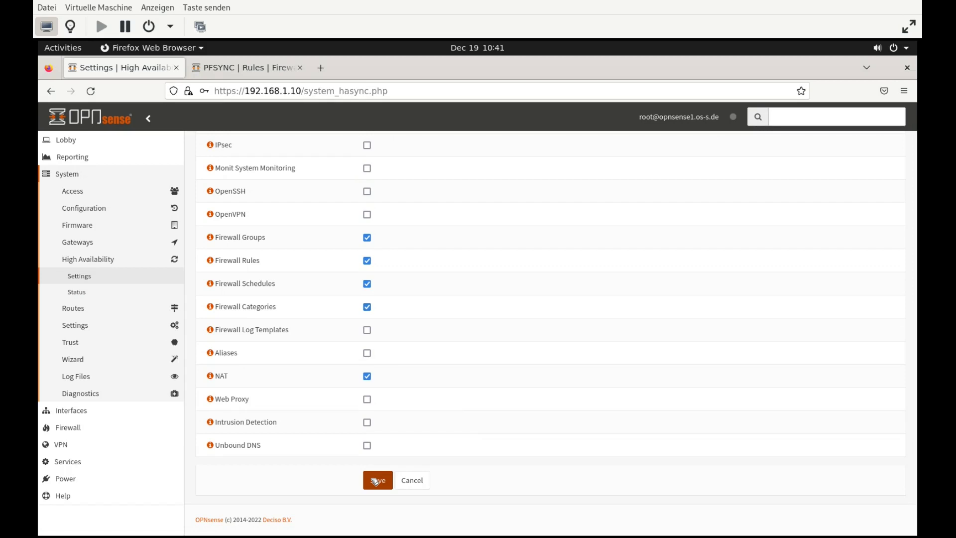
Save the HA settings and push the configuration to the backup from HA Status
left_click(376, 481)
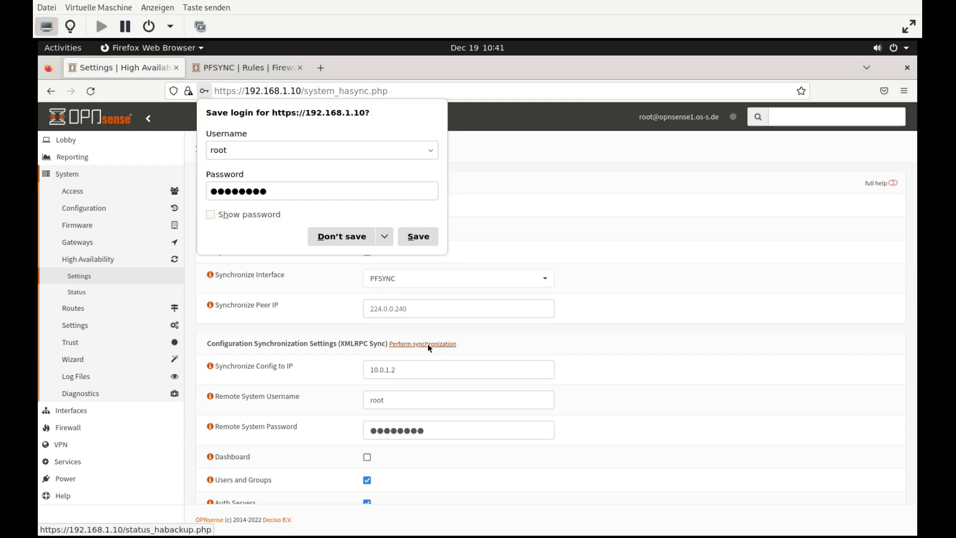
left_click(429, 347)
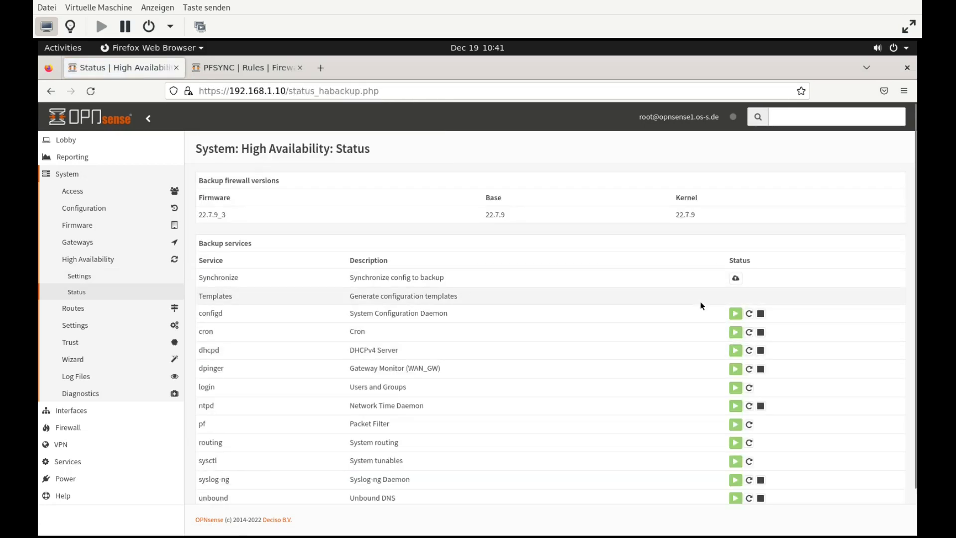
left_click(737, 279)
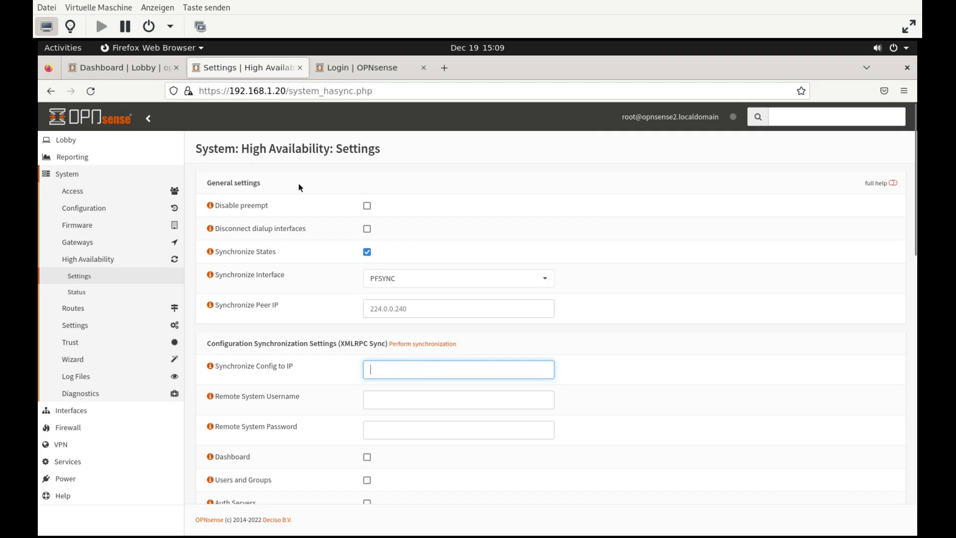
Point the browser at the backup firewall 192.168.1.20 and open the Power menu's reboot confirmation
left_click_drag(259, 90, 289, 90)
left_click(566, 381)
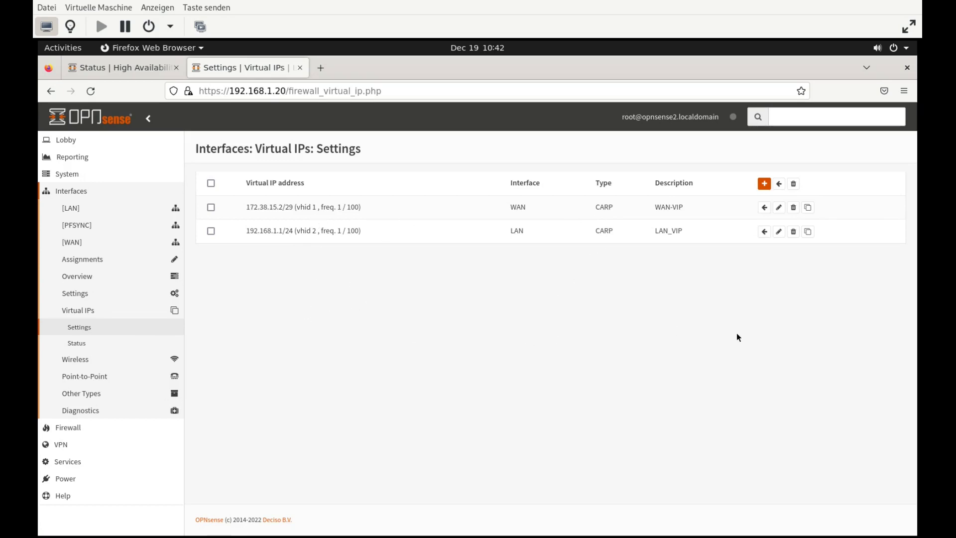
left_click(79, 479)
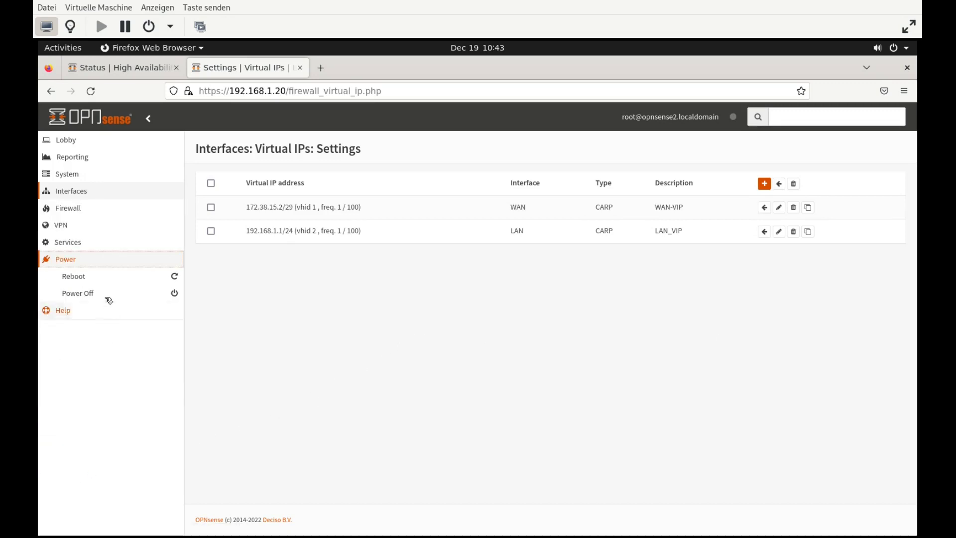
left_click(111, 276)
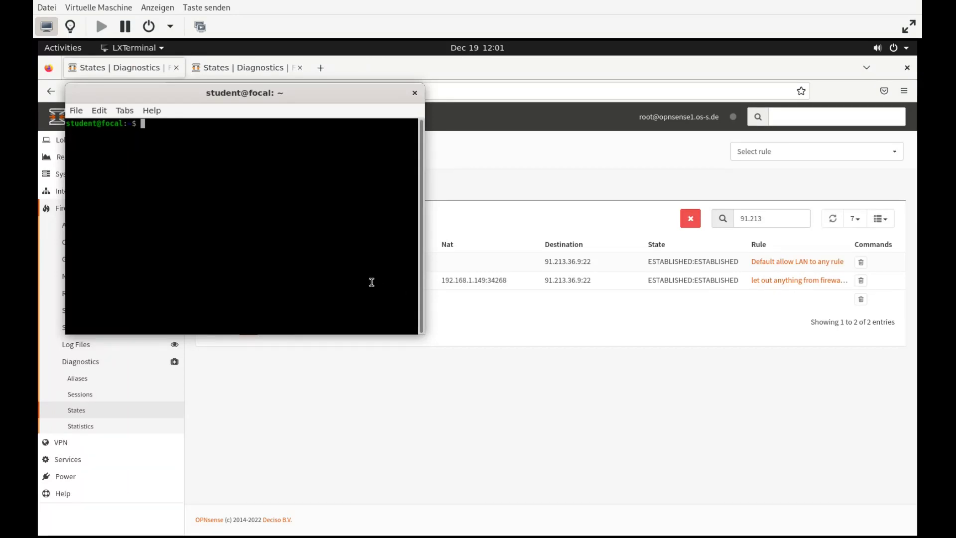
SSH into os-s.de as root from LXTerminal, log in, and bring Firefox back to the front
type("ssh ro")
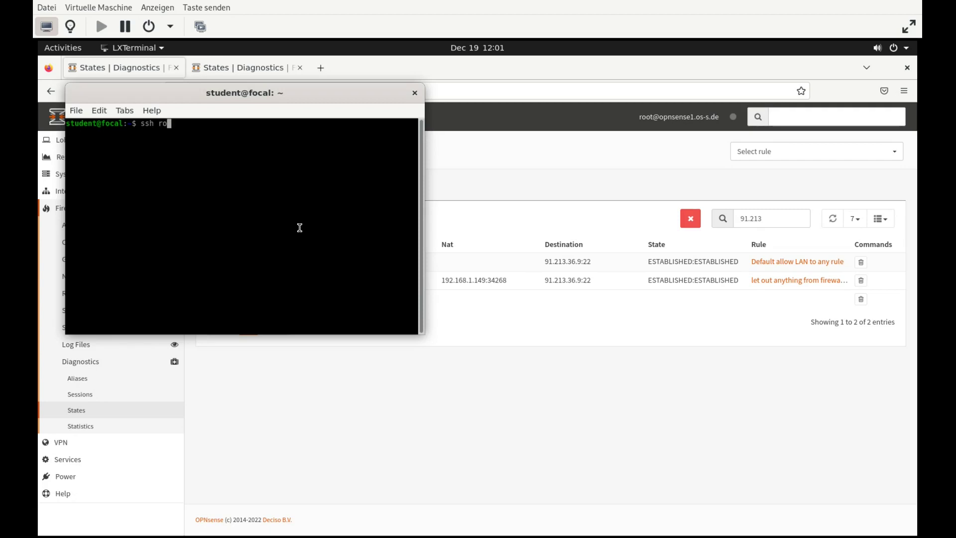
type("ot@os-s.de")
key("Return")
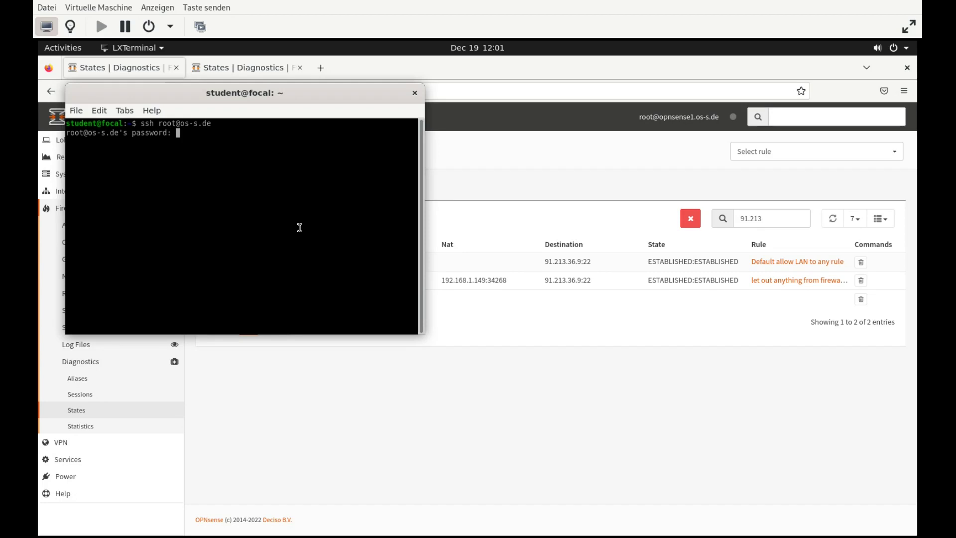
key("Return")
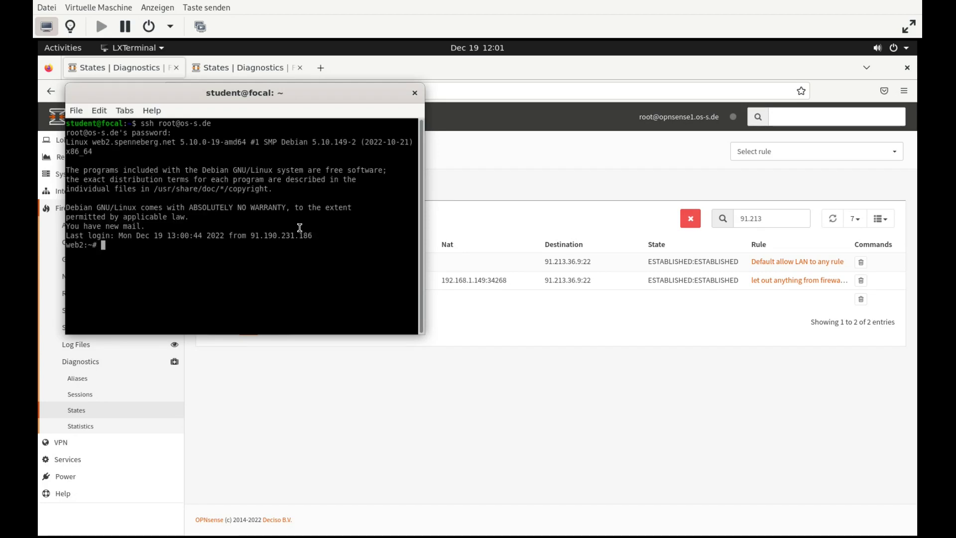
left_click(202, 358)
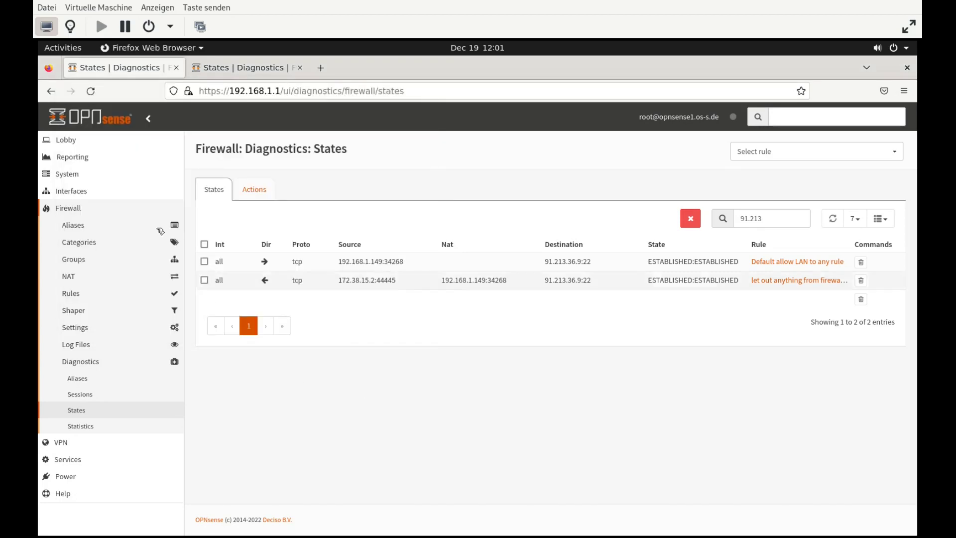
Reload the primary's firewall states table and filter it to 91.213 to list the SSH states
left_click(78, 362)
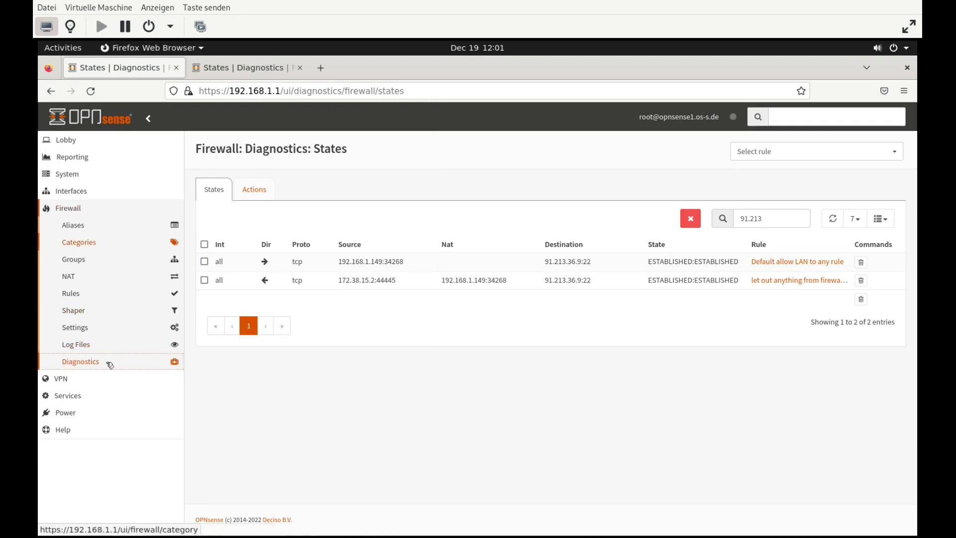
left_click(84, 363)
left_click(76, 410)
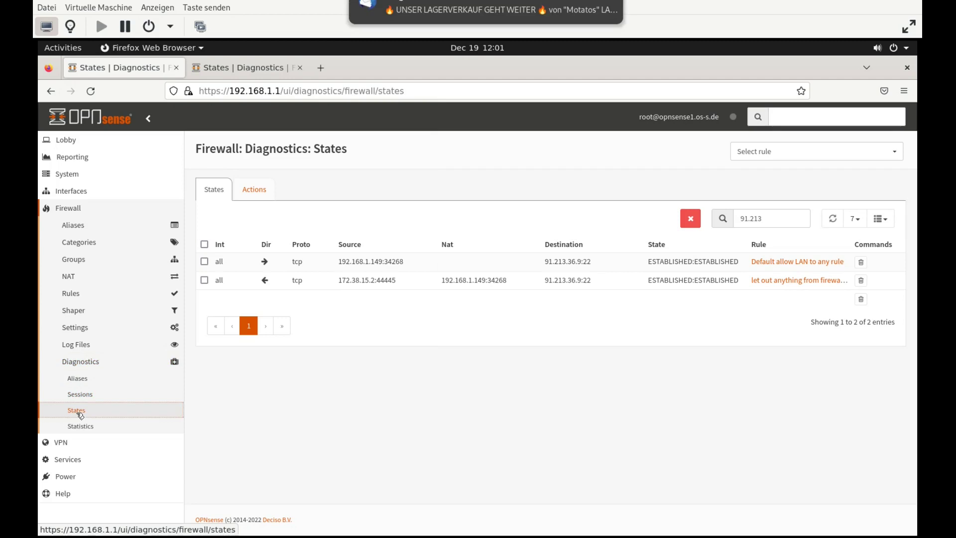
left_click(761, 217)
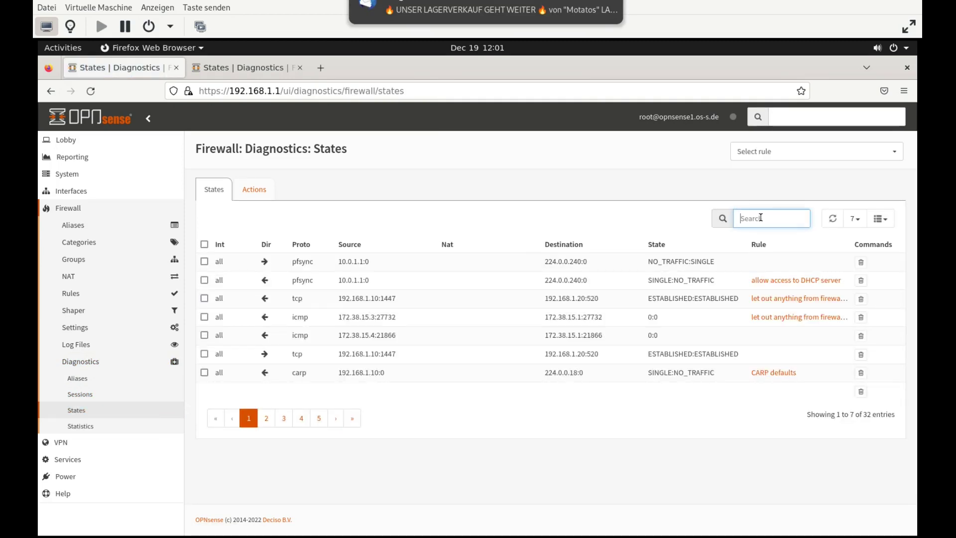
type("91.213")
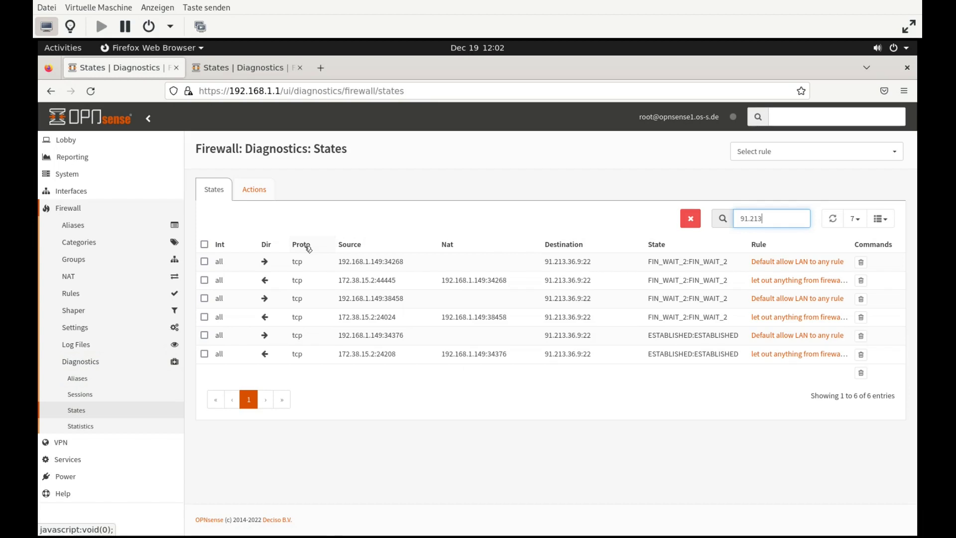
left_click(224, 70)
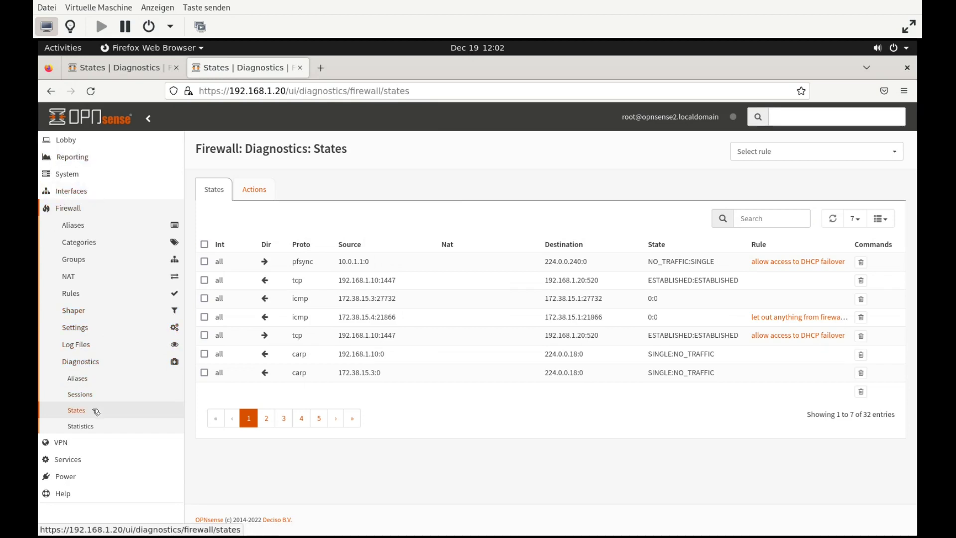
Filter the backup firewall's states table to 91.213 to confirm the SSH states synced, then return to the primary
left_click(95, 410)
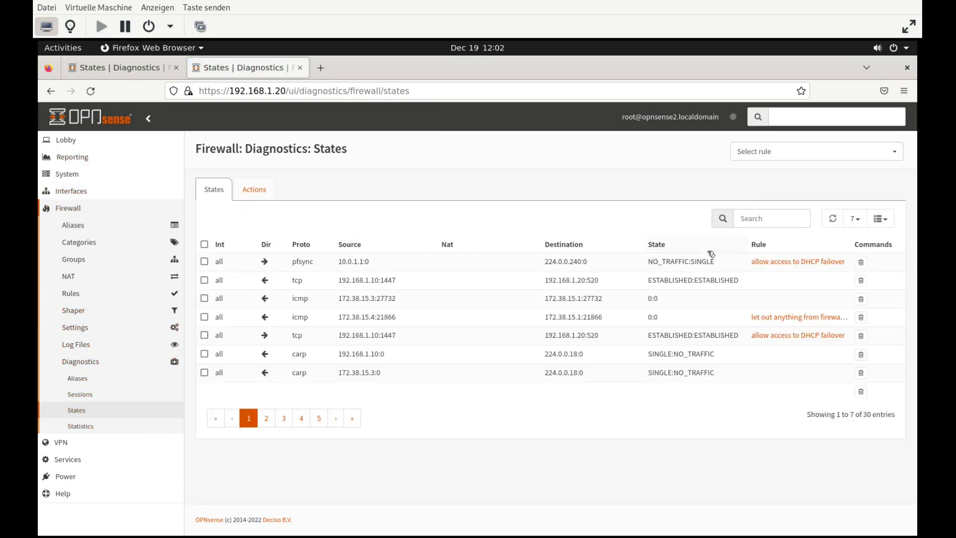
left_click(761, 216)
type("91.213")
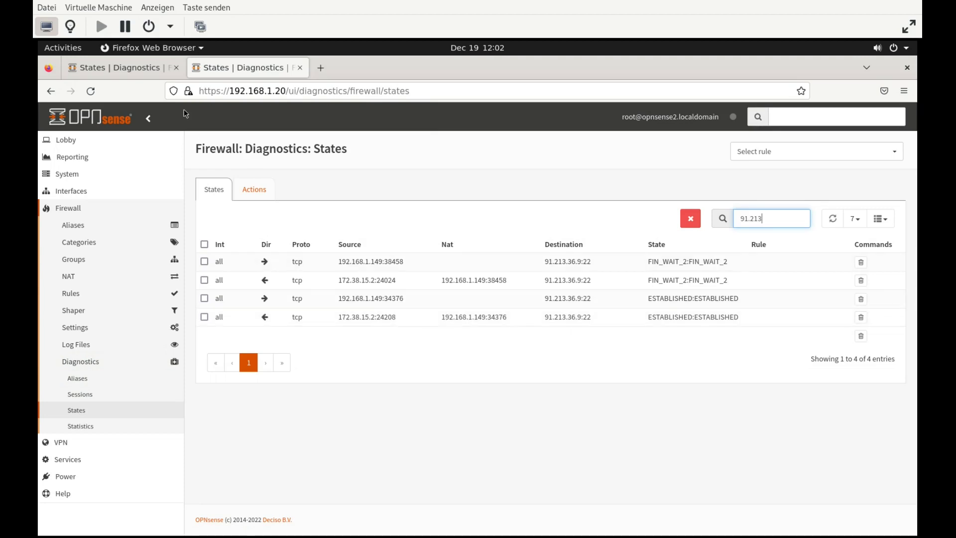
left_click(118, 62)
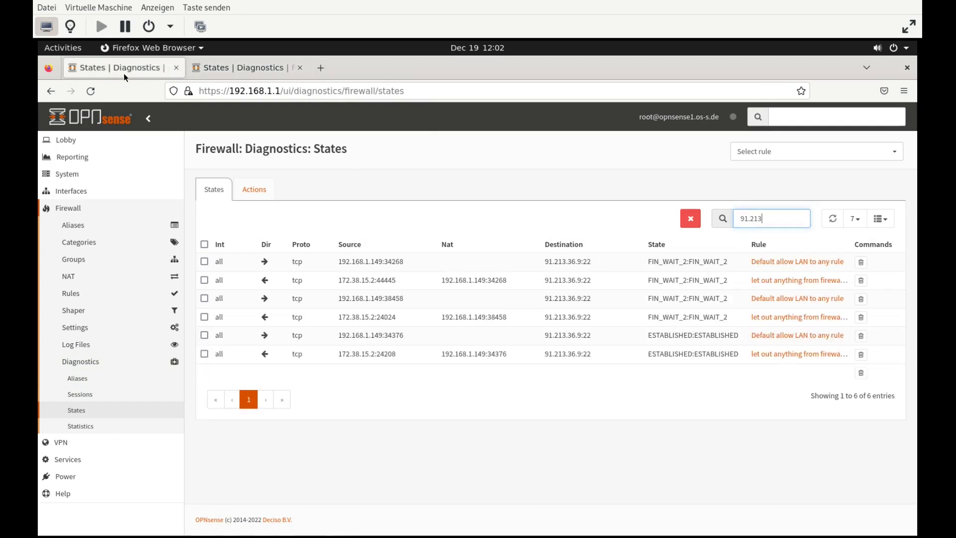
left_click(96, 479)
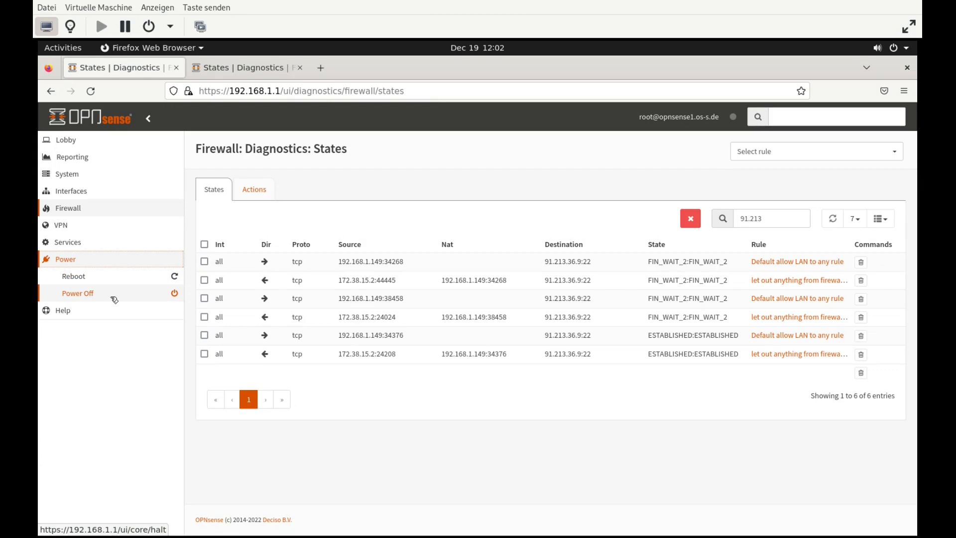
Power off the primary firewall at 192.168.1.1 and confirm
left_click(114, 296)
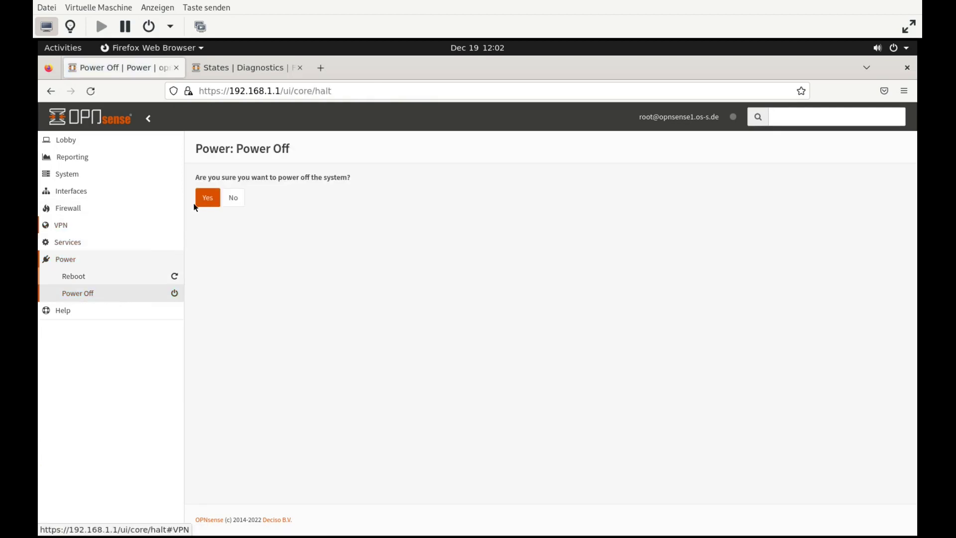
left_click(212, 200)
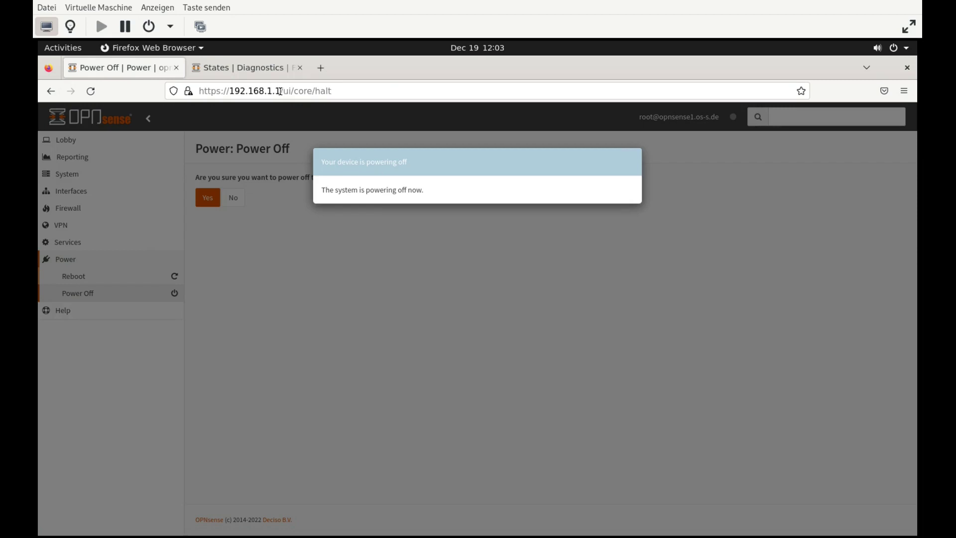
Reload 192.168.1.1 without the page path and verify the SSH session still responds
left_click_drag(280, 91, 434, 90)
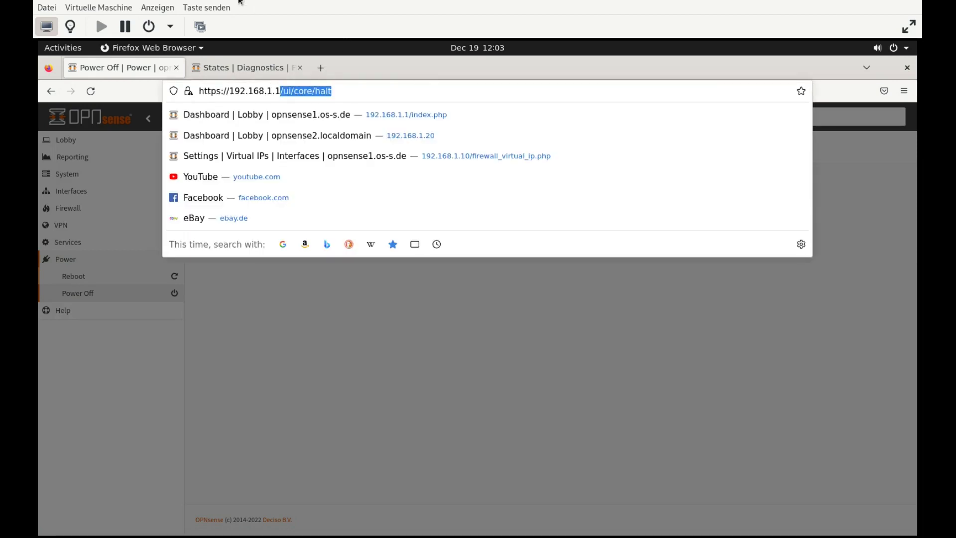
key("BackSpace")
key("Return")
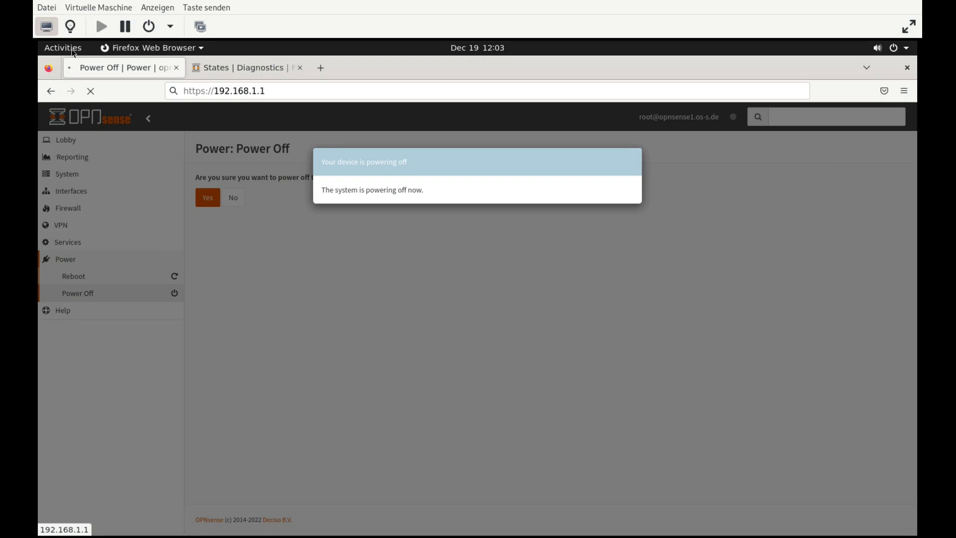
left_click(73, 52)
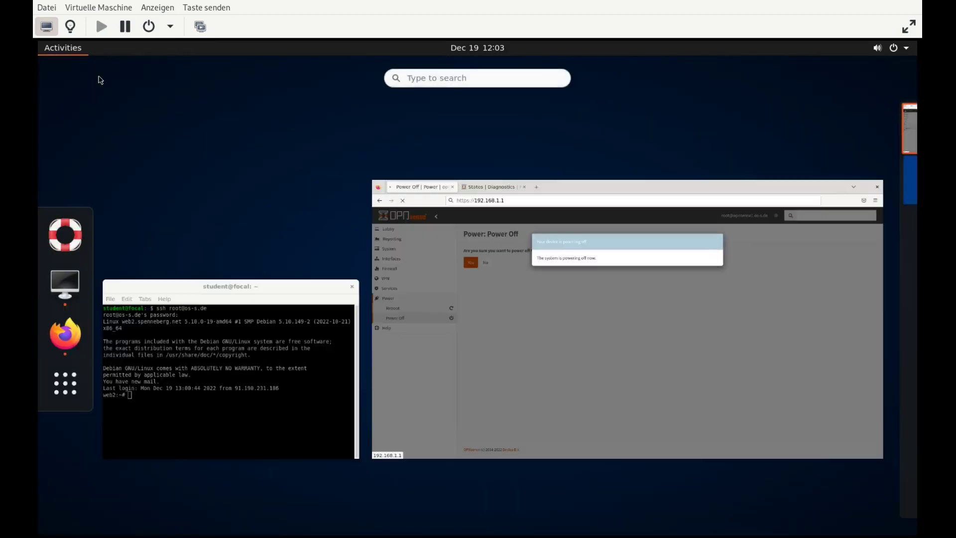
left_click(256, 309)
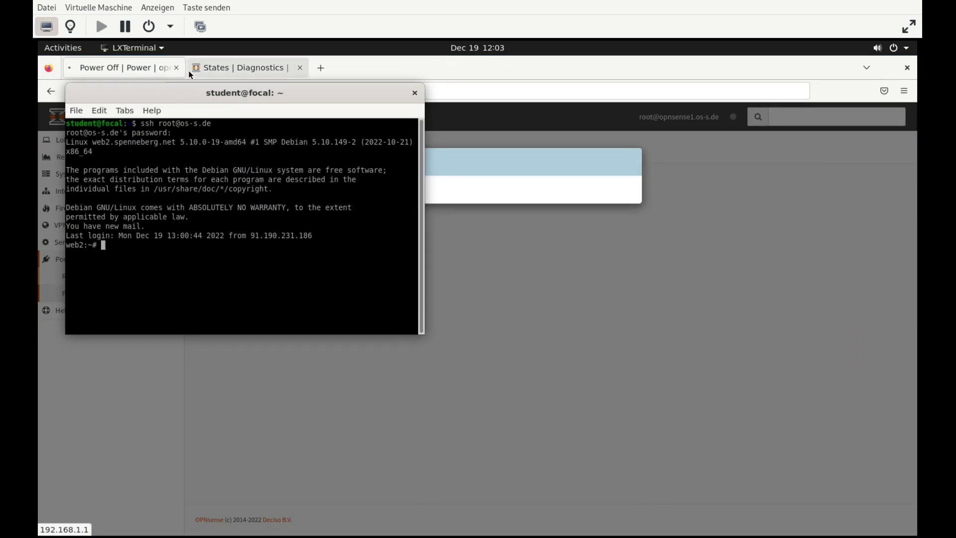
left_click_drag(210, 92, 700, 224)
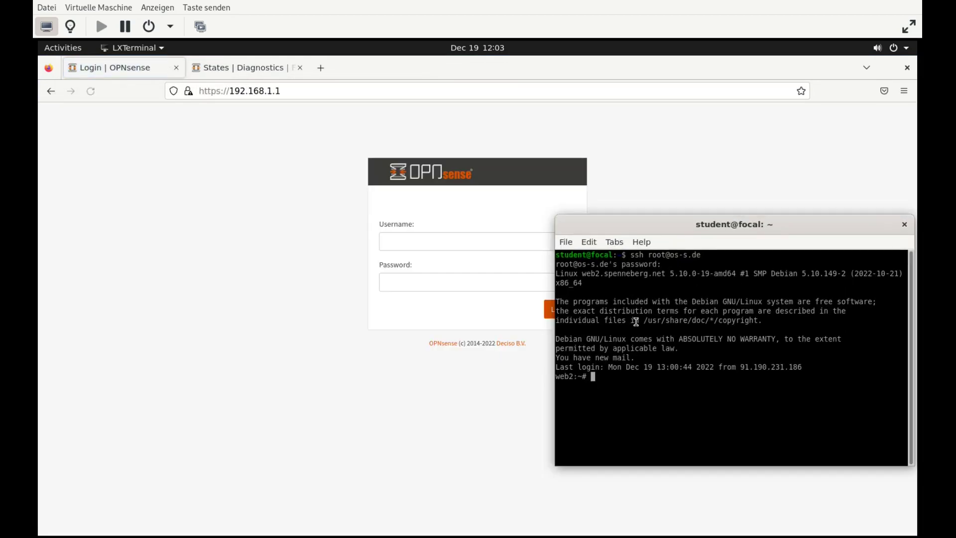
key("Return")
key("Return")
key("Return")
key("Return")
key("Return")
key("Return")
key("Return")
key("Return")
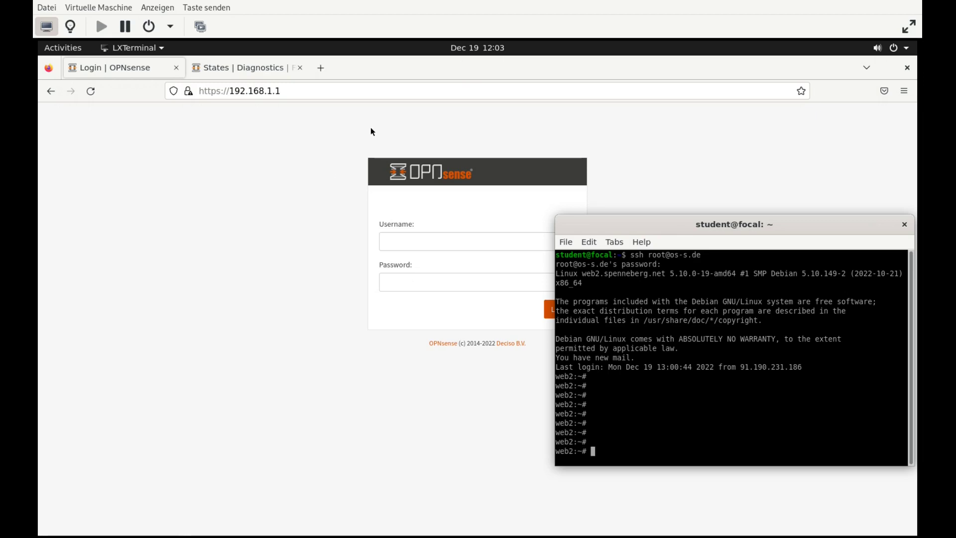
Log back into the OPNsense web interface as root with the account password
left_click(438, 237)
type("root")
key("Tab")
type("opnsense")
key("Return")
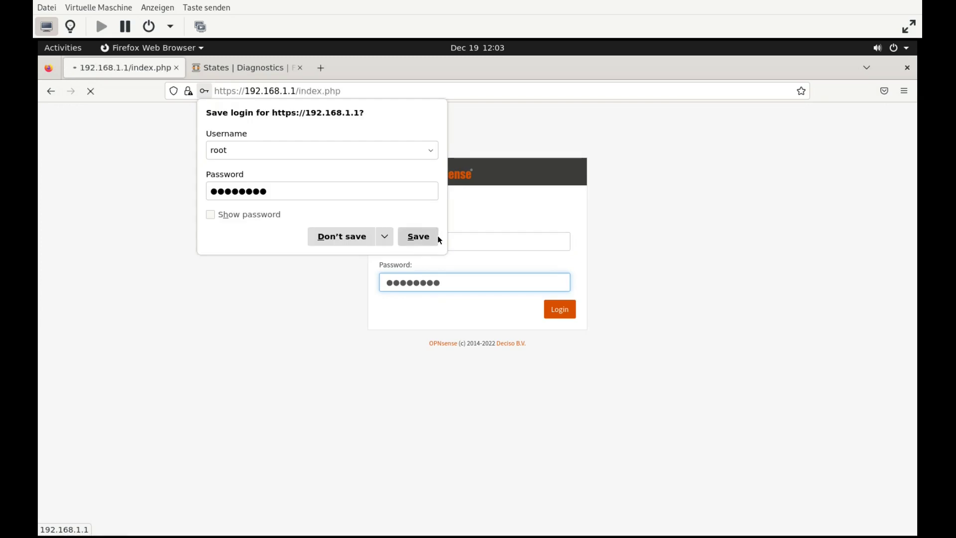
Note the dashboard hostname is now opnsense2 and confirm the terminal session still answers
left_click(619, 185)
left_click_drag(677, 117, 650, 116)
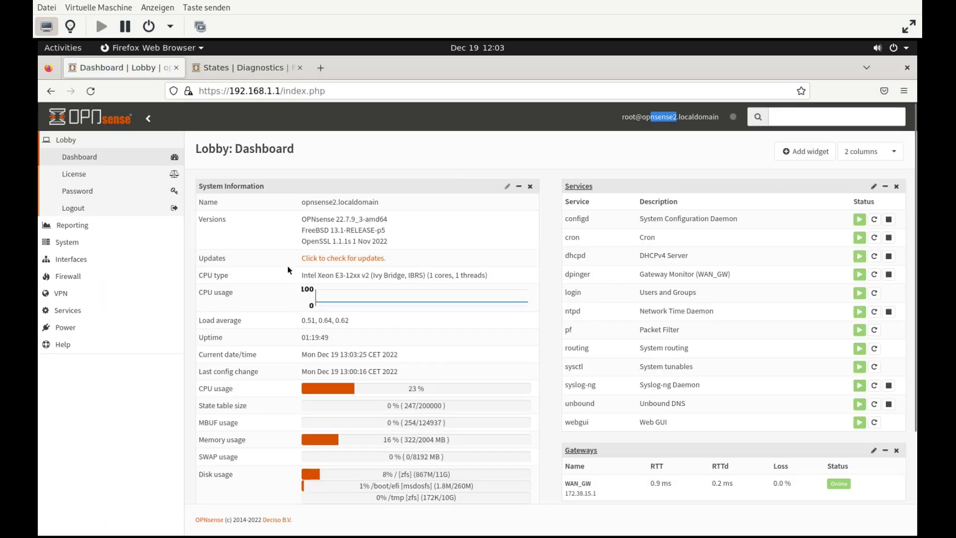
left_click(63, 47)
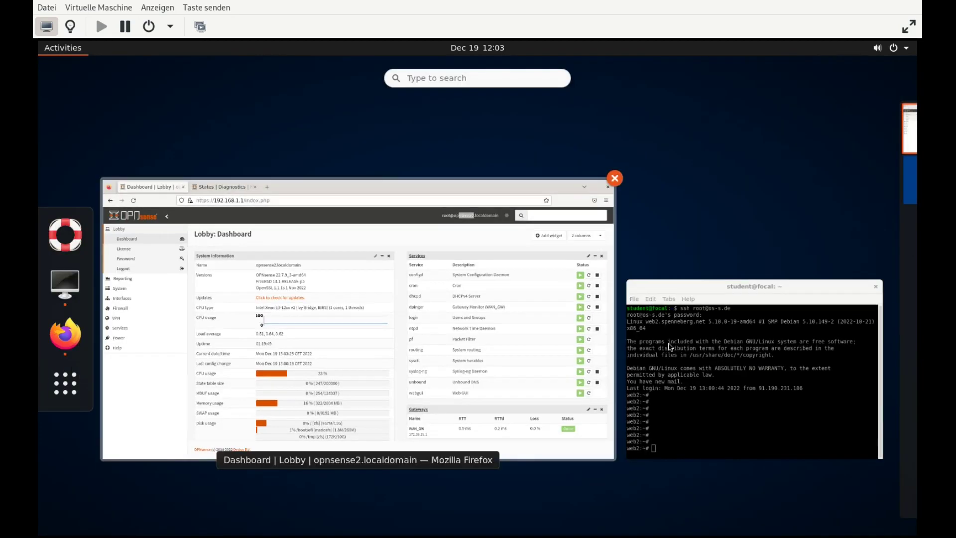
left_click(665, 348)
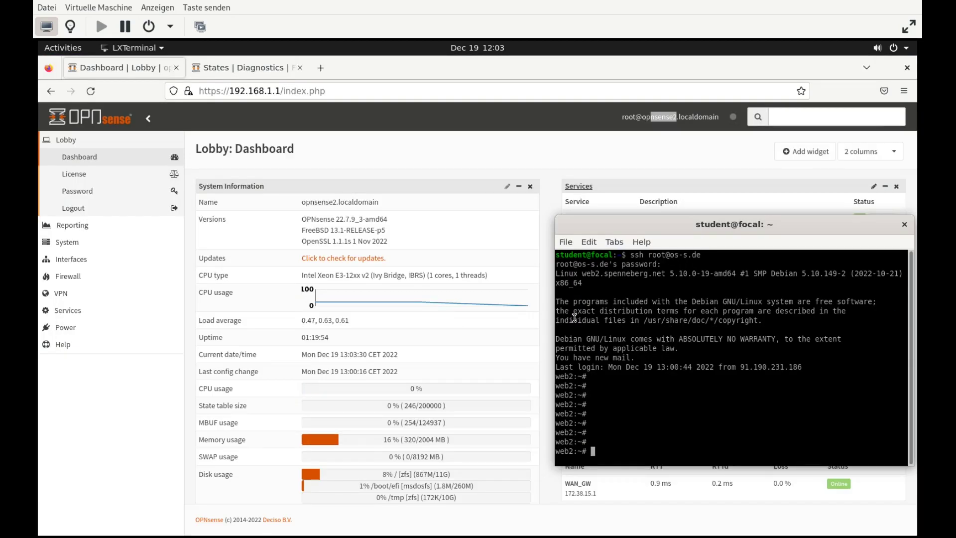
key("Return")
key("Return")
key("Return")
key("Return")
key("Return")
key("Return")
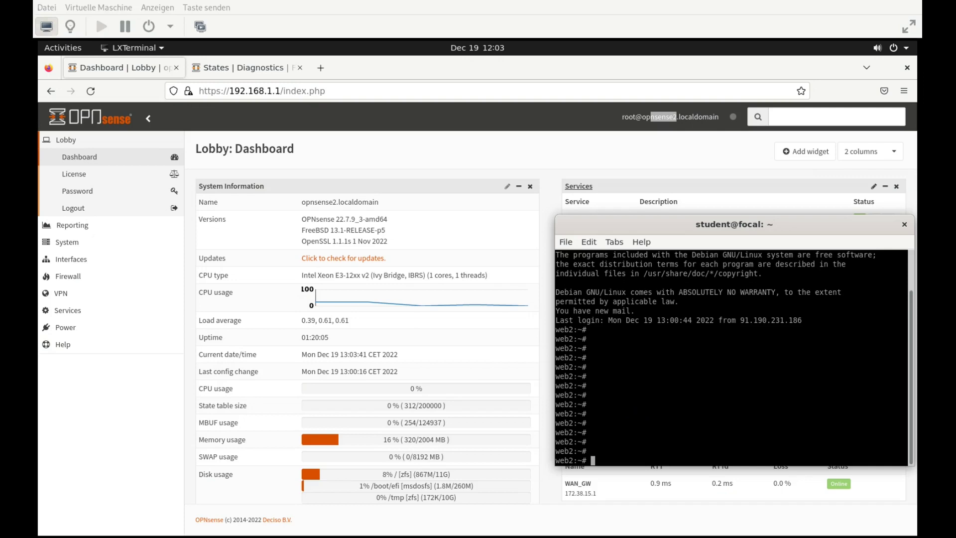
Start a continuous ping to 8.8.8.8 from the web2 session
type("p")
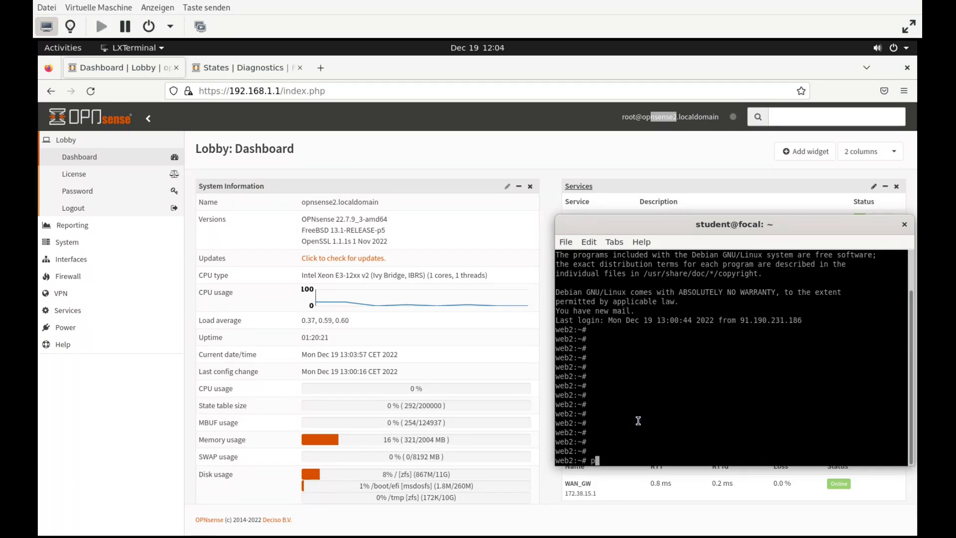
type("ing 8.8.8.8")
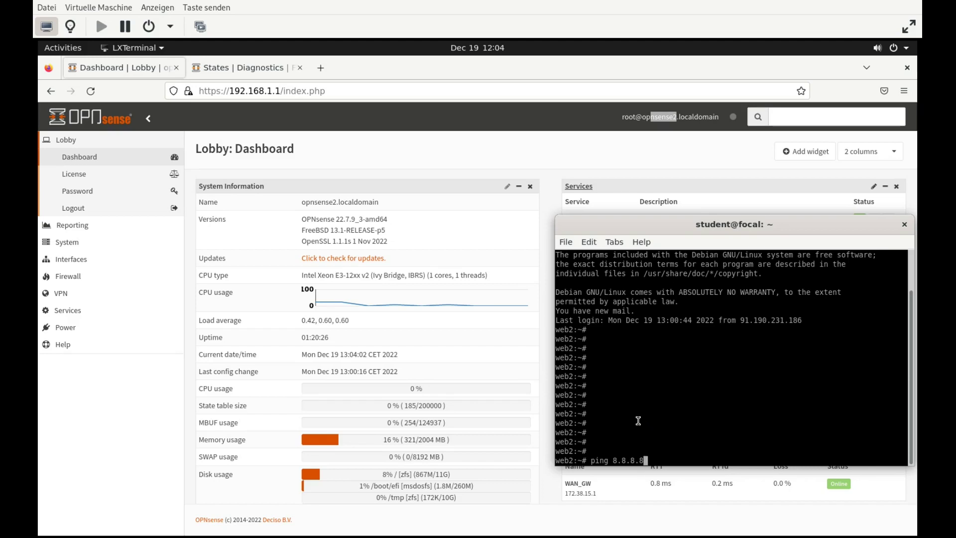
key("Return")
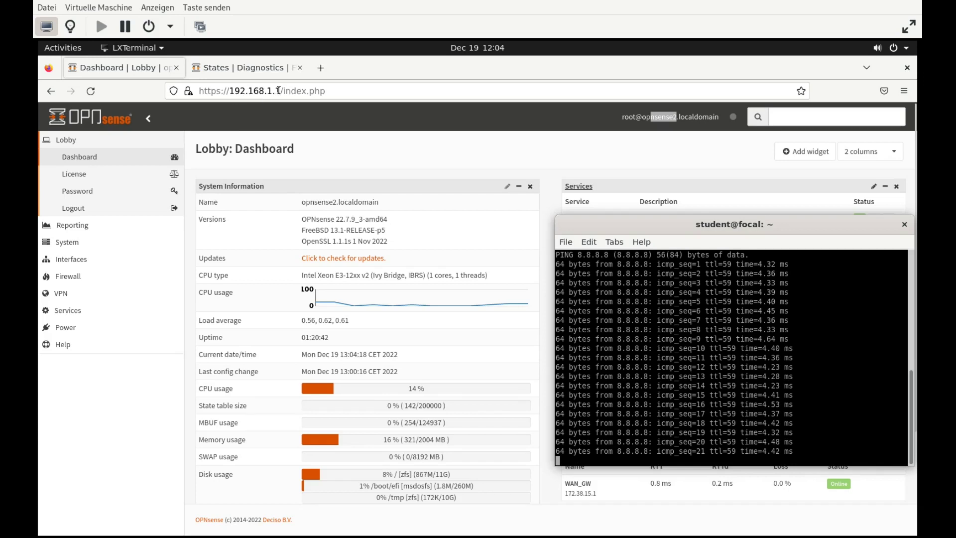
Reload 192.168.1.1 and log in again as root with the account password
left_click(90, 91)
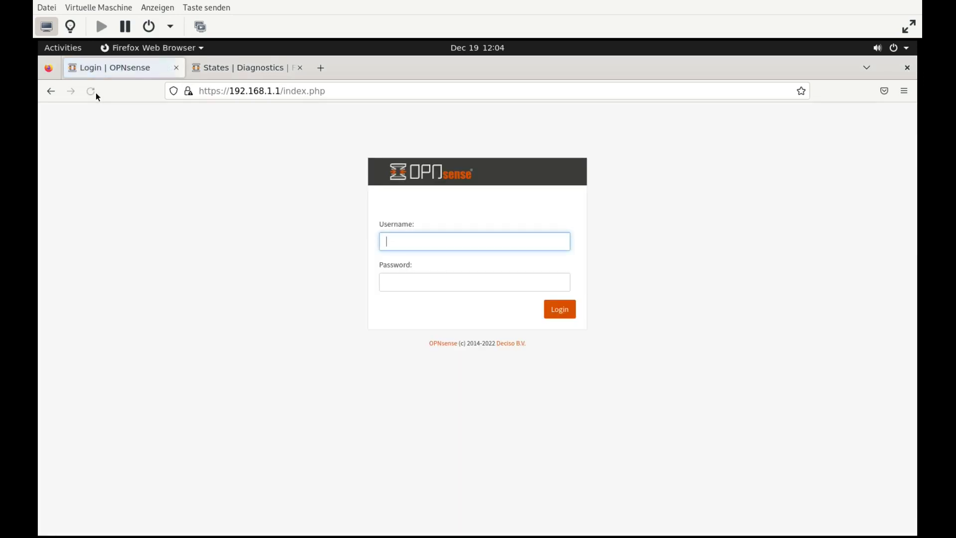
type("root")
key("Tab")
type("opnsense")
key("Return")
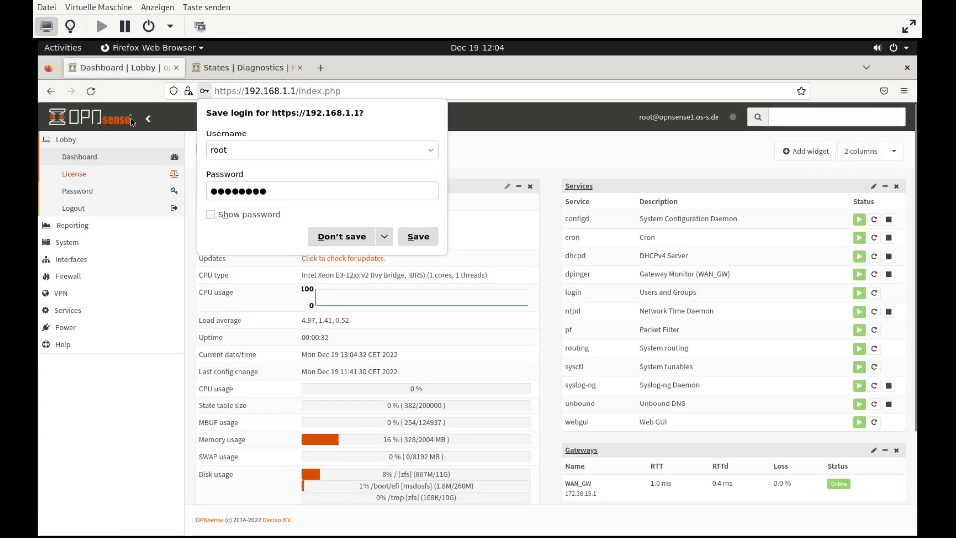
Check the ping is still replying, then return to the dashboard showing opnsense1
left_click(63, 47)
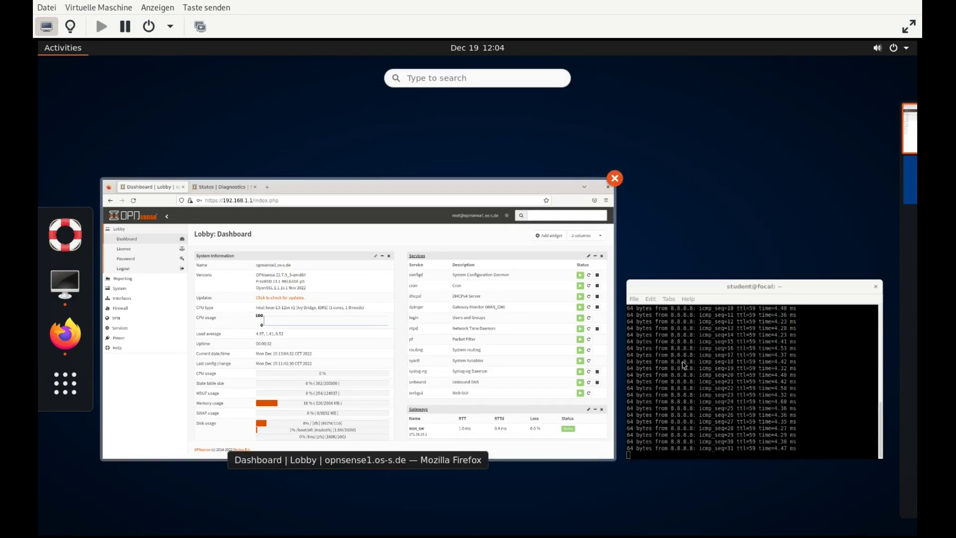
left_click(724, 388)
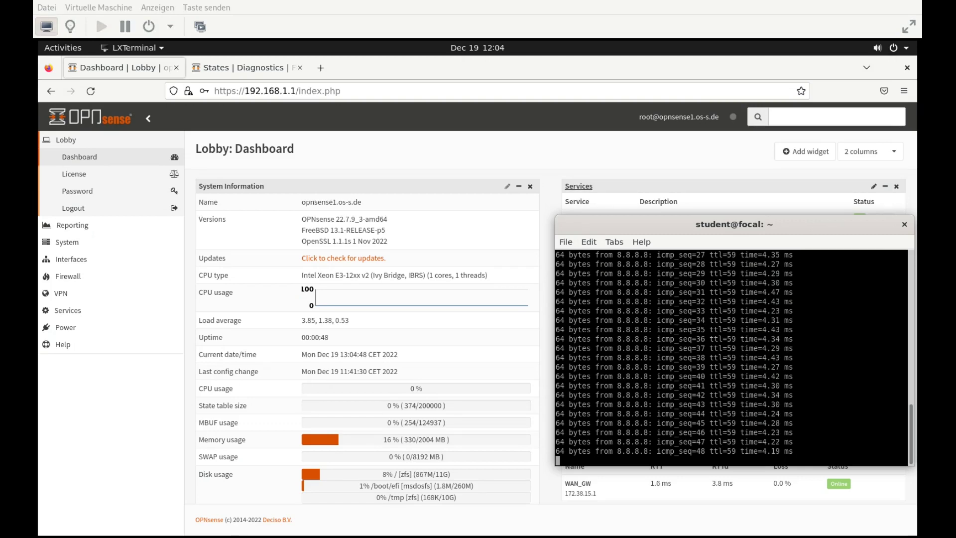
left_click(412, 382)
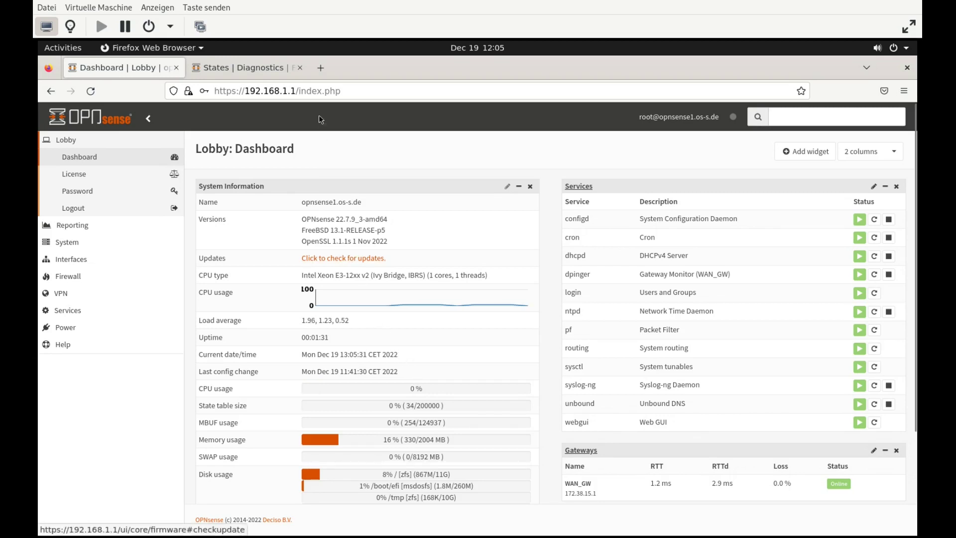
Run a firmware update check on opnsense2 under System > Firmware > Status; no updates available
left_click(266, 70)
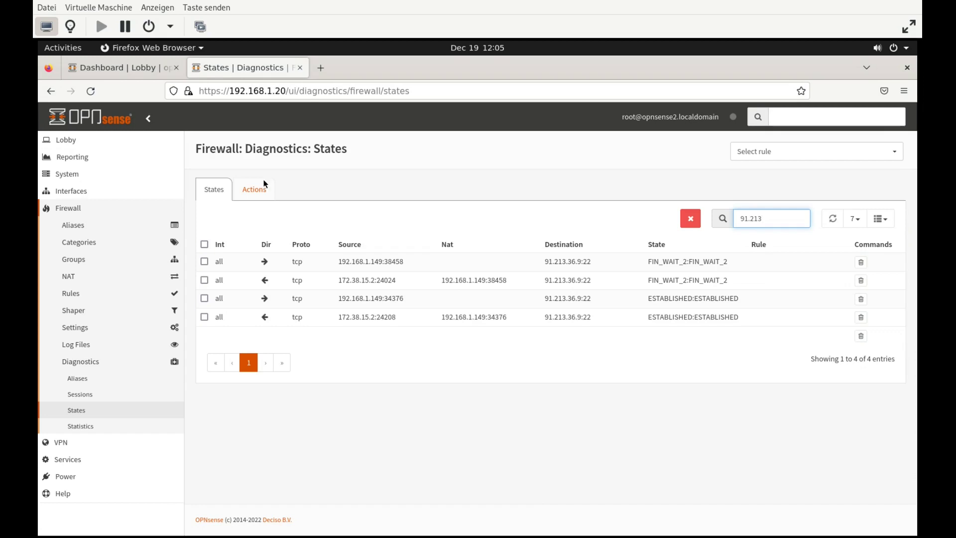
left_click(78, 175)
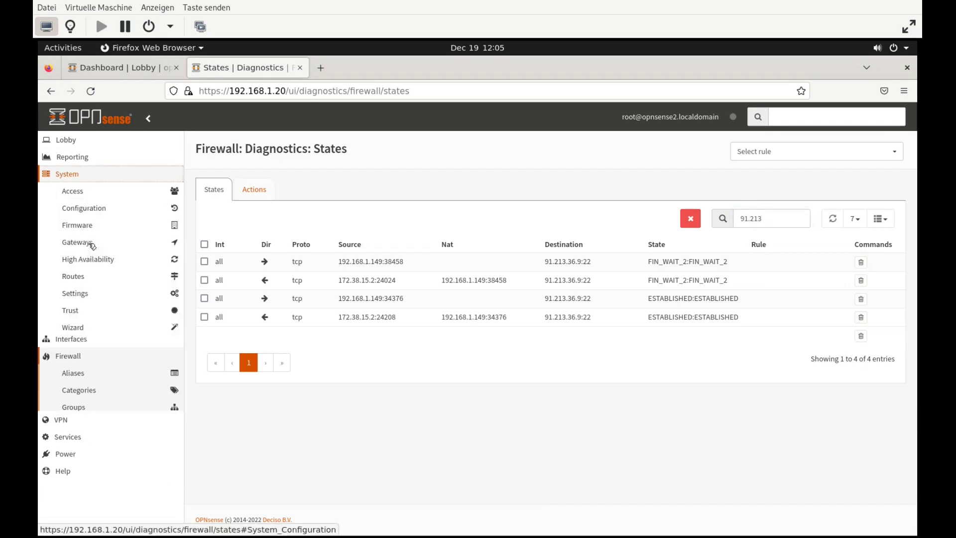
left_click(81, 226)
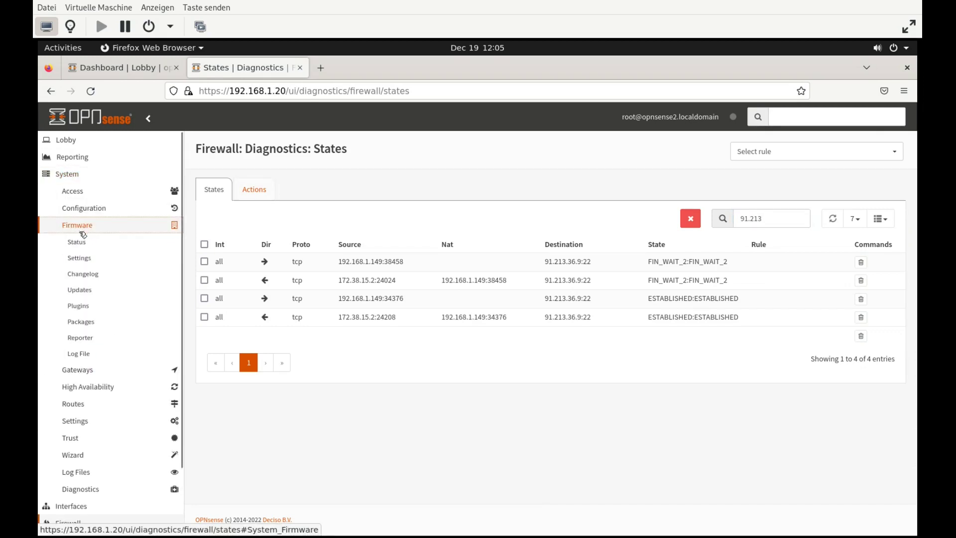
left_click(77, 242)
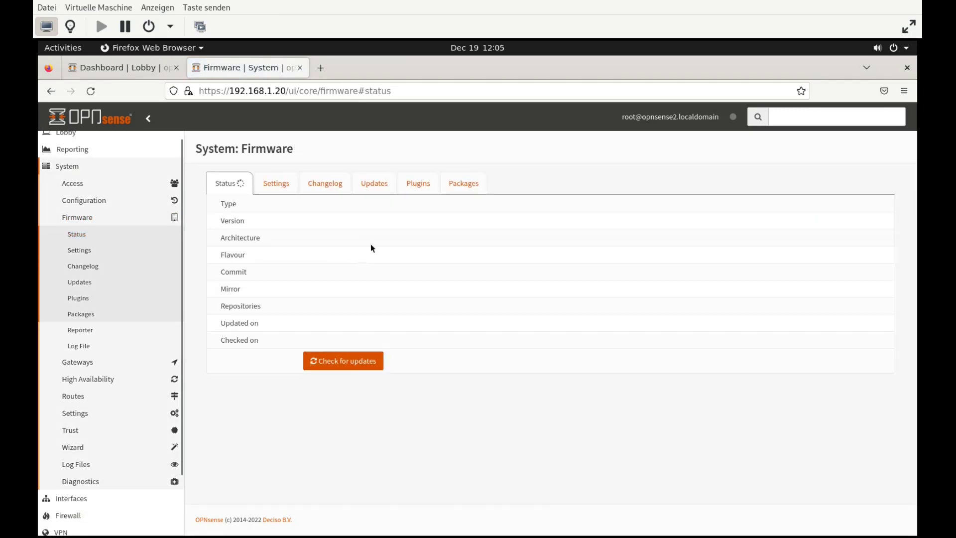
left_click(331, 360)
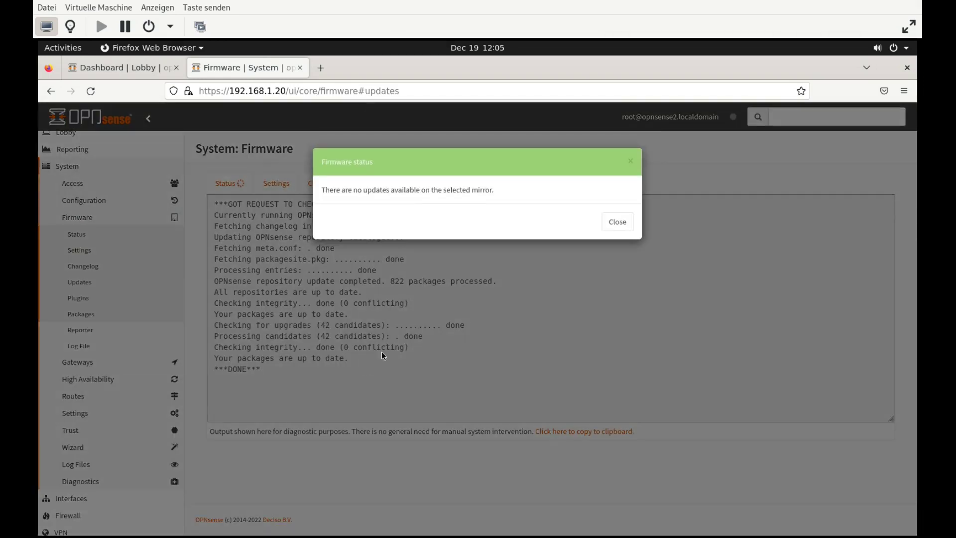
left_click(617, 222)
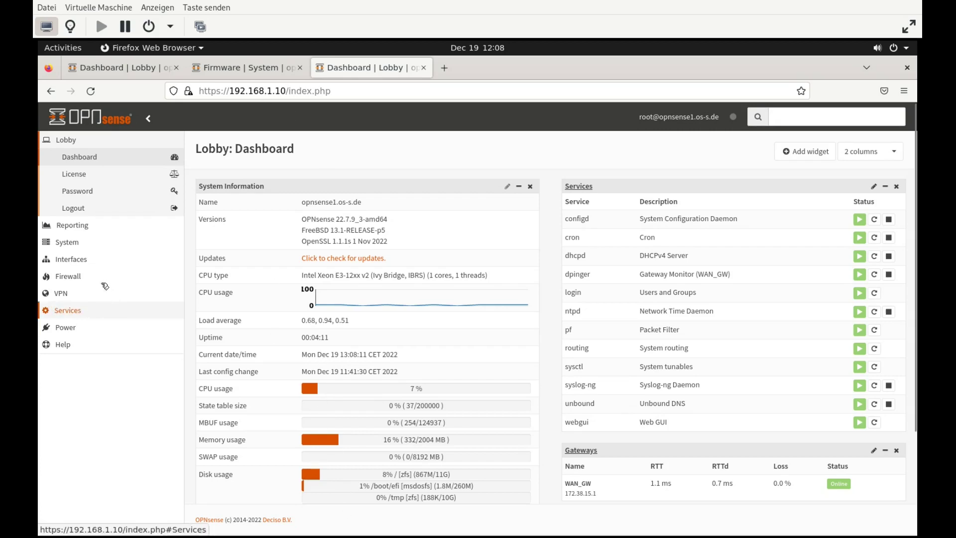
Check opnsense1's Virtual IPs status: WAN@1 and LAN@2 show BACKUP at CARP demotion level 240
left_click(72, 259)
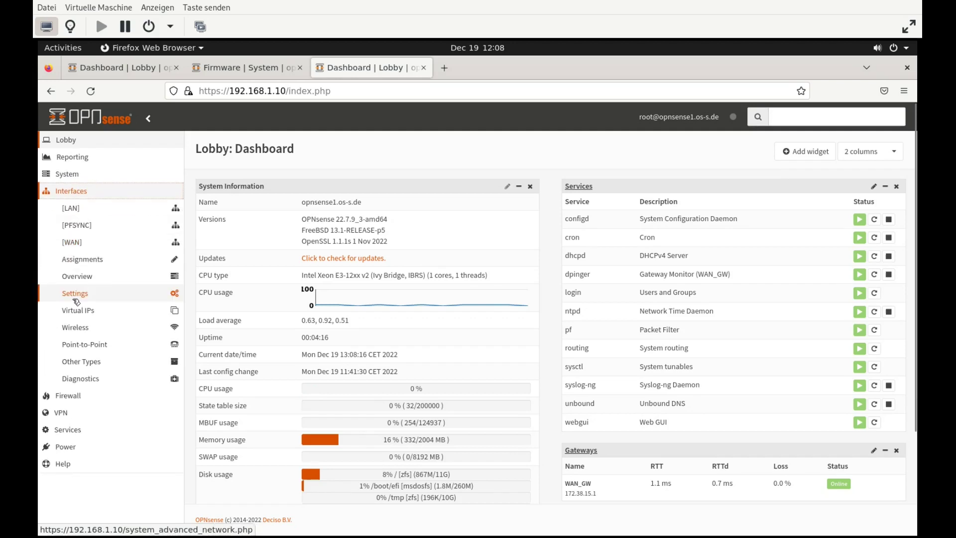
left_click(76, 310)
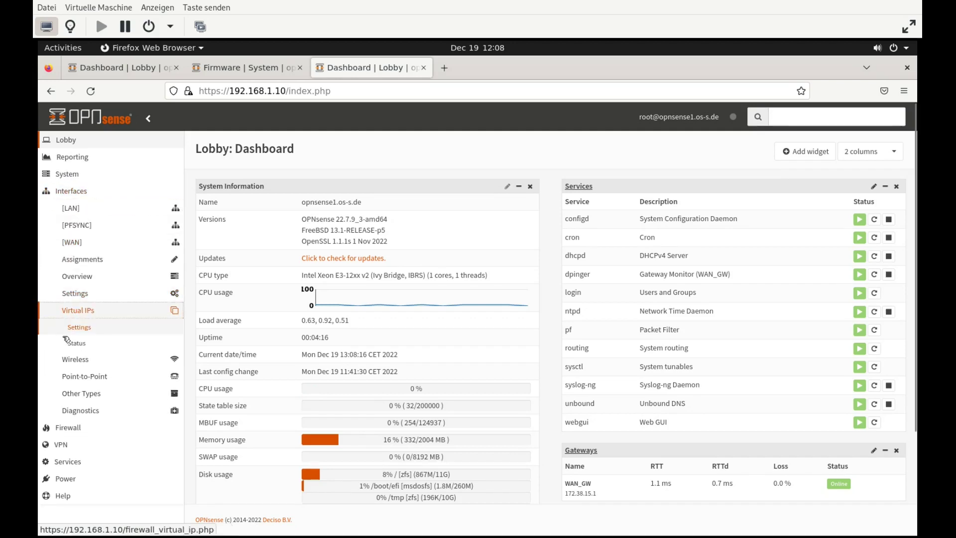
left_click(67, 342)
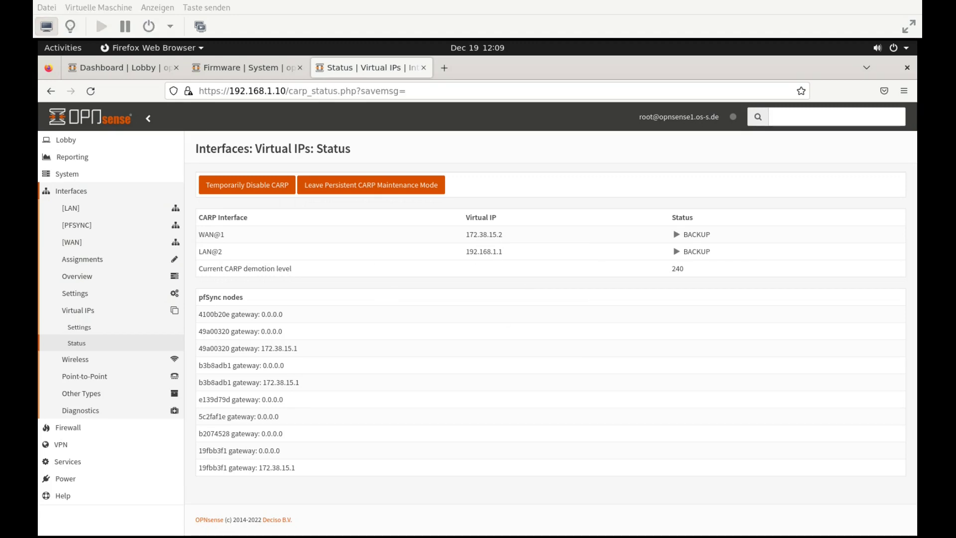
left_click(500, 313)
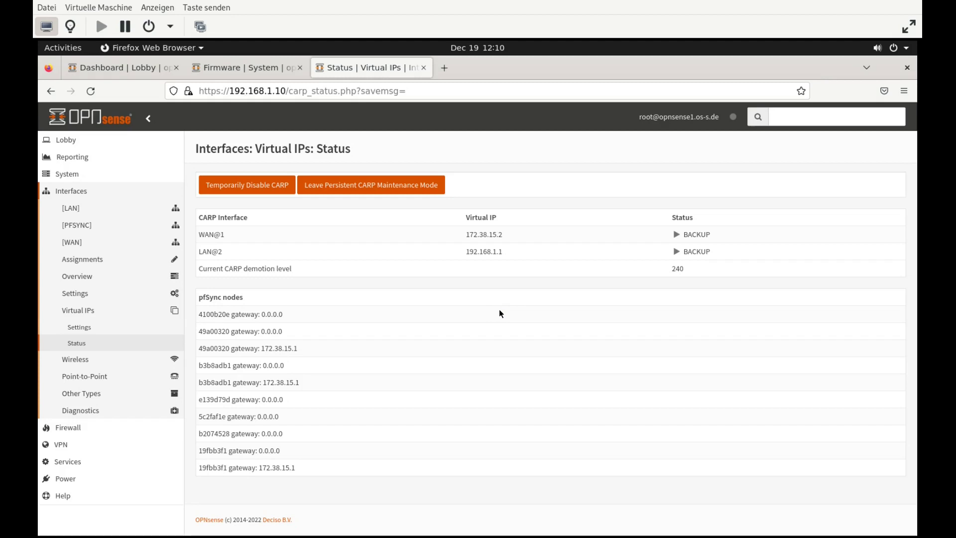
Review the High Availability settings (PFSYNC state sync, config sync to 10.0.1.2), then its status page
left_click(62, 177)
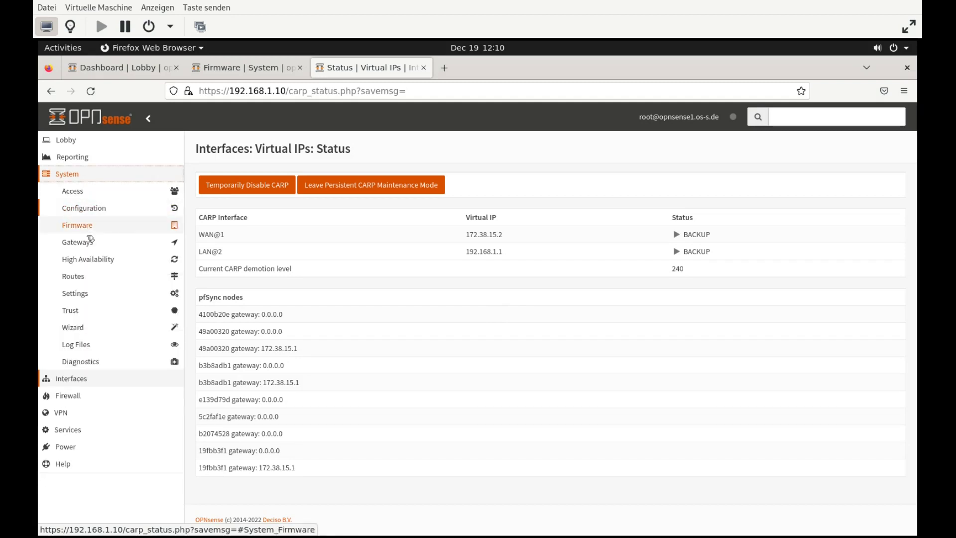
left_click(103, 259)
left_click(91, 277)
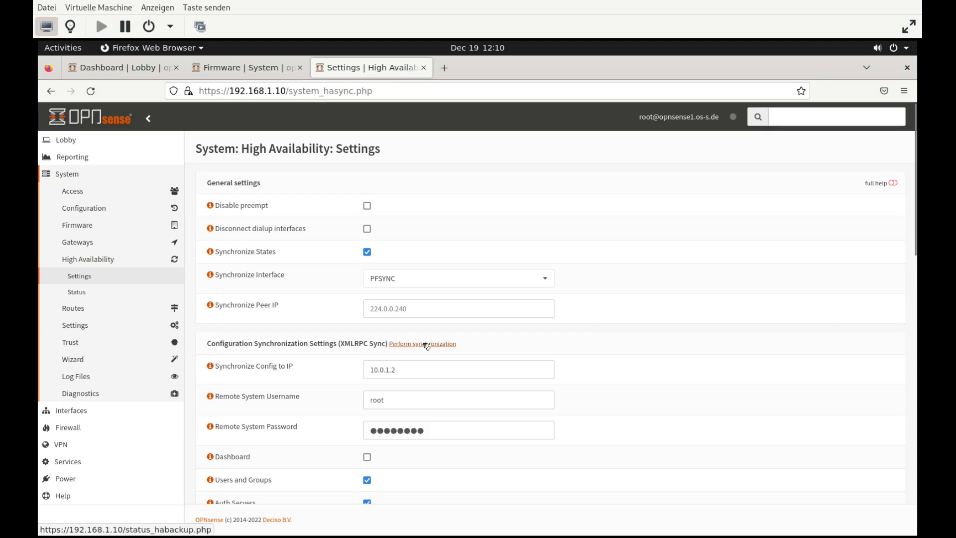
left_click(90, 295)
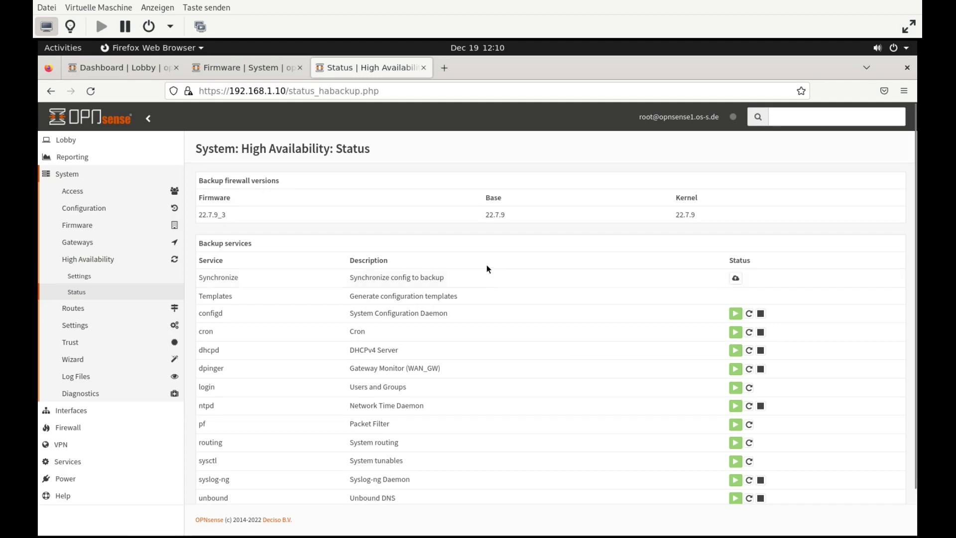
Start a new job on the System > Settings > Cron page
left_click(105, 326)
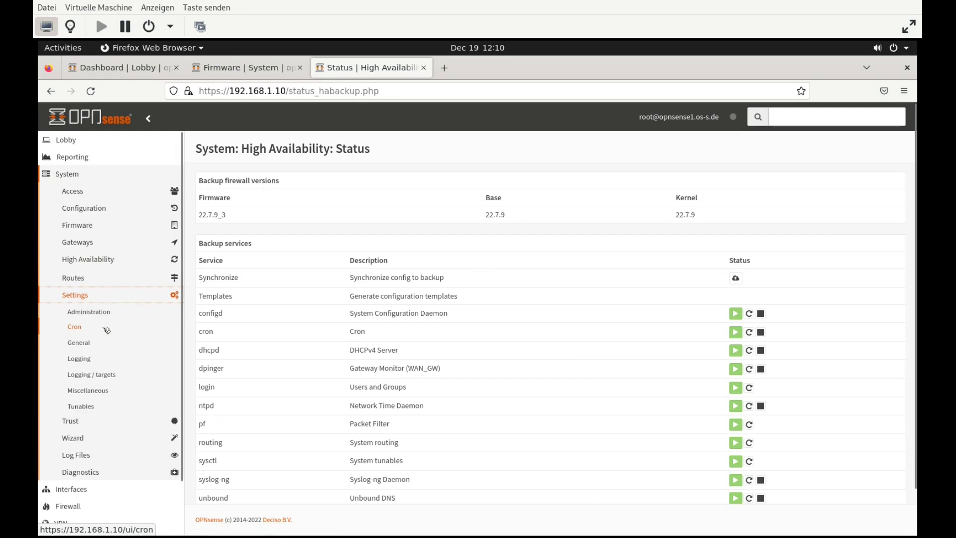
left_click(105, 328)
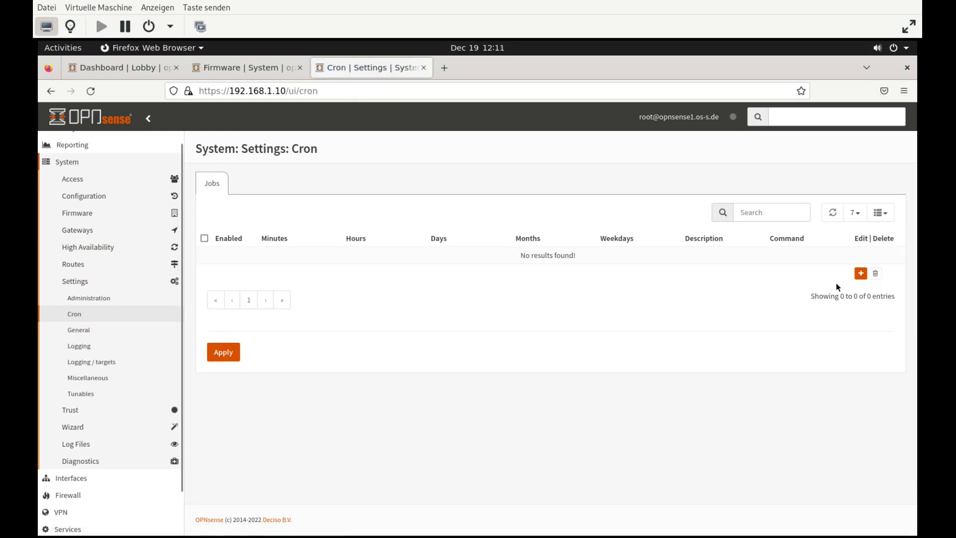
left_click(861, 273)
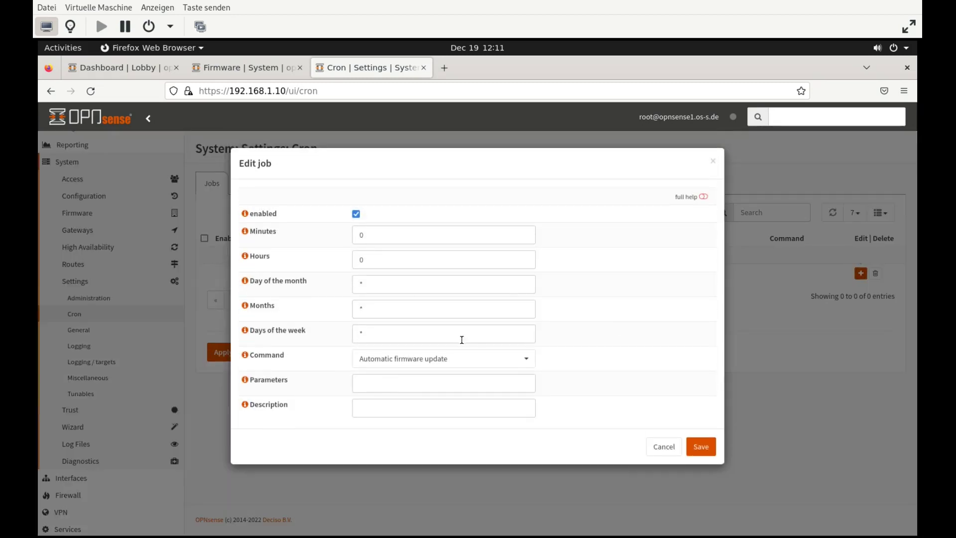
Set the new cron job's command to HA update and reconfigure backup
left_click(413, 362)
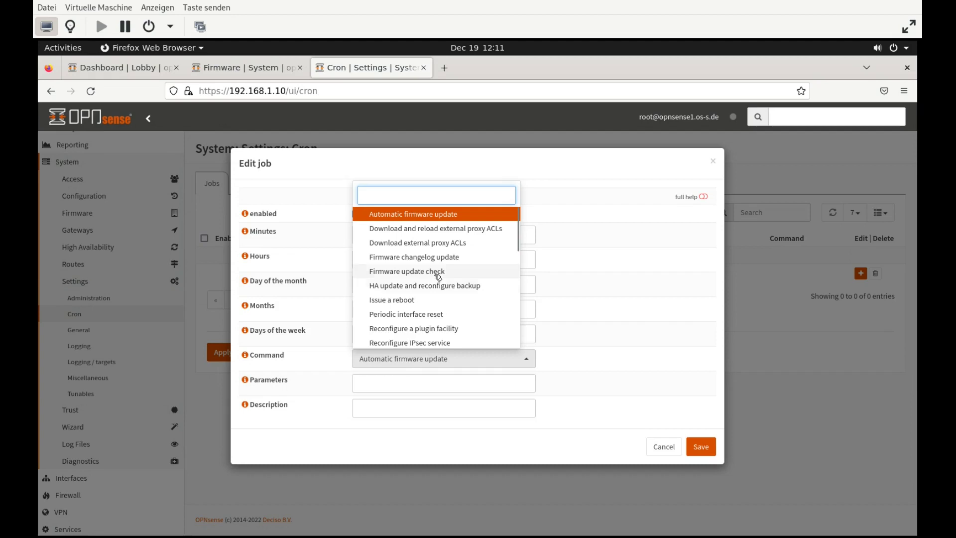
scroll(429, 333, "down", 1)
scroll(428, 333, "down", 3)
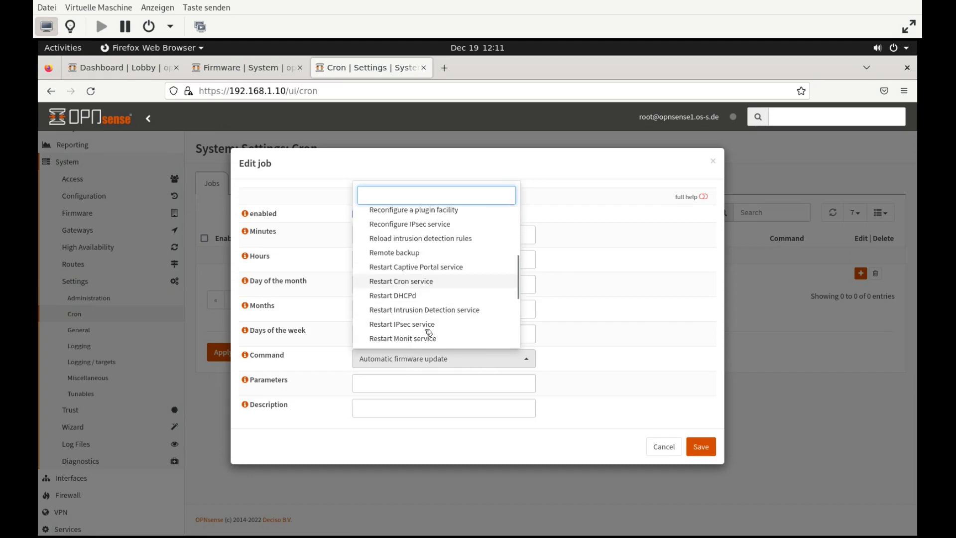
scroll(439, 310, "down", 3)
scroll(441, 310, "down", 1)
scroll(440, 282, "up", 8)
left_click(441, 281)
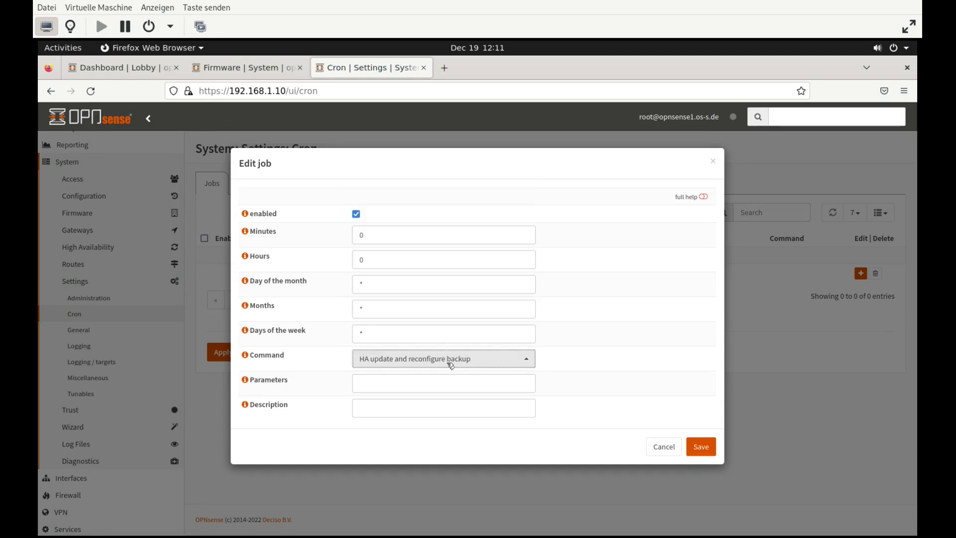